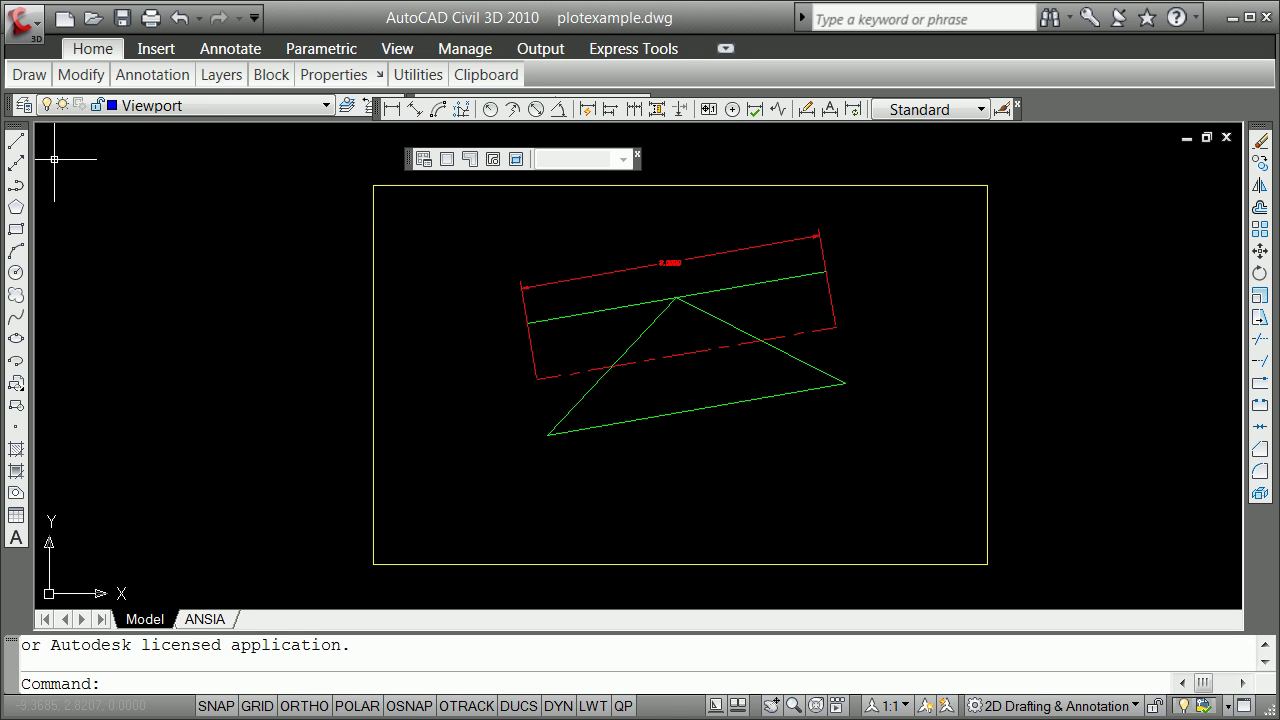
pyautogui.moveTo(337, 67)
pyautogui.click(322, 106)
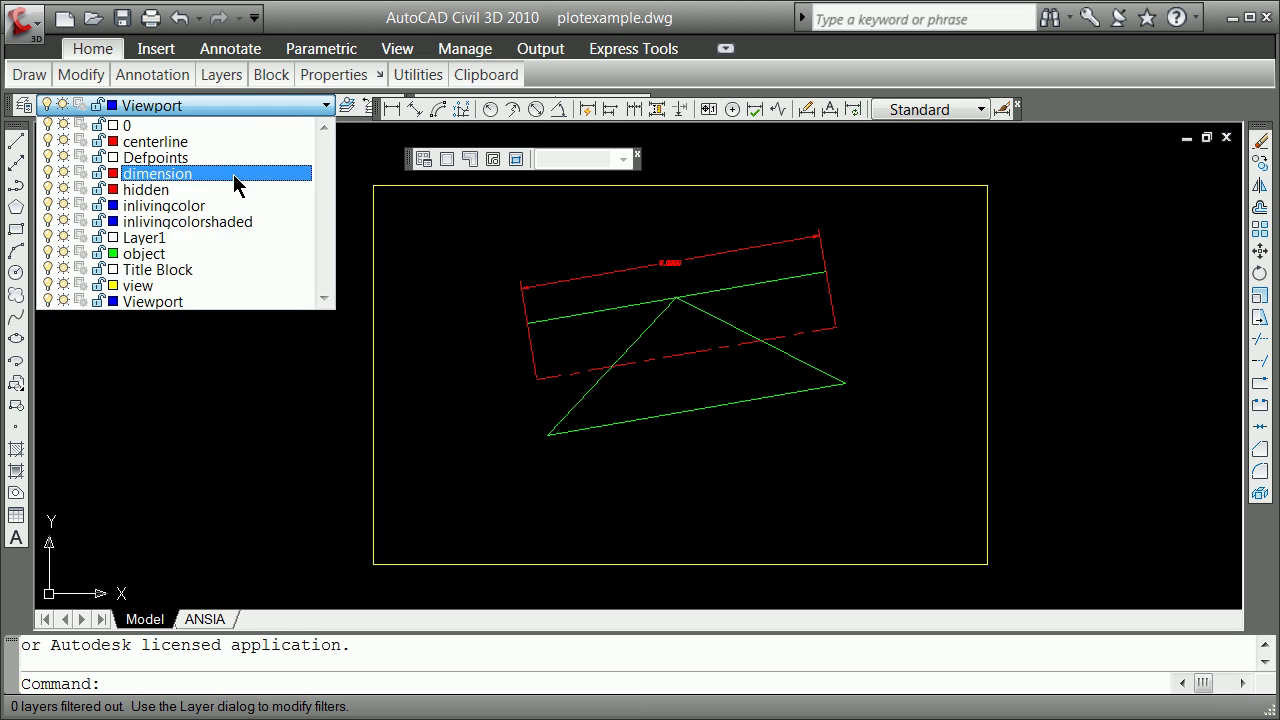
pyautogui.click(172, 452)
pyautogui.click(171, 449)
pyautogui.click(171, 449)
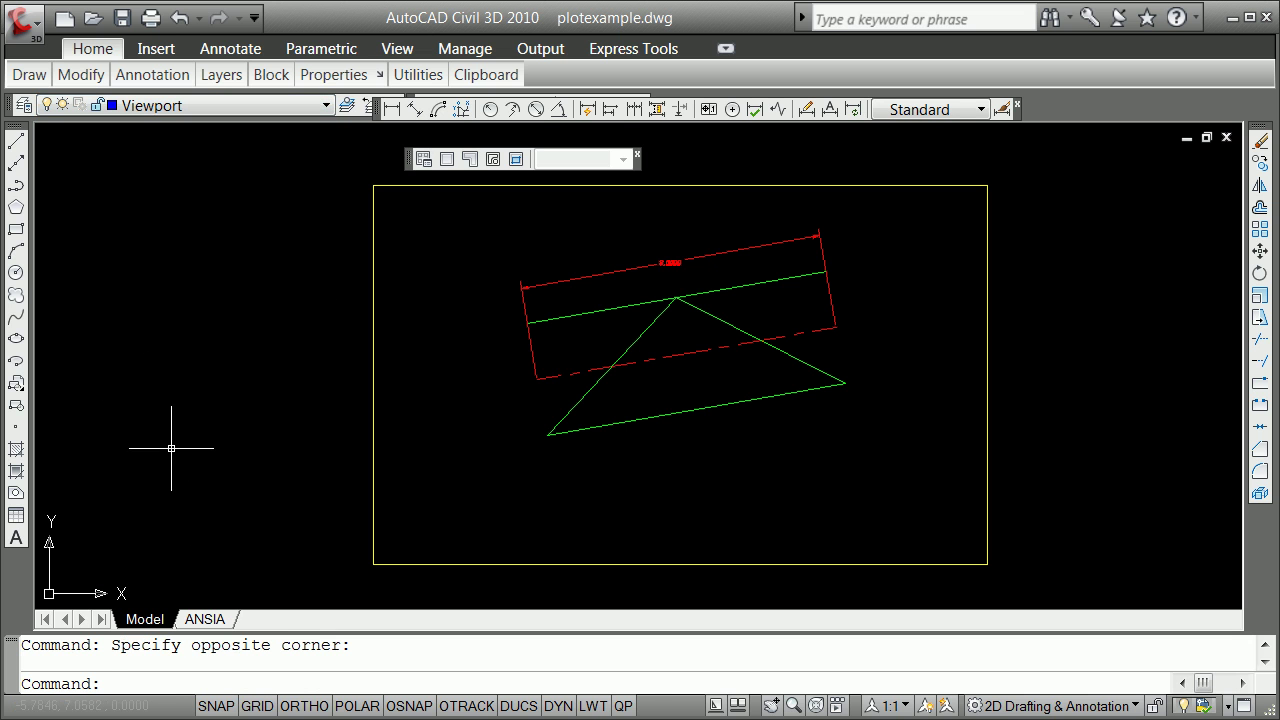
# Make the object layer current in the layer manager and create a new layer named 3dmark1 based on it
pyautogui.click(24, 107)
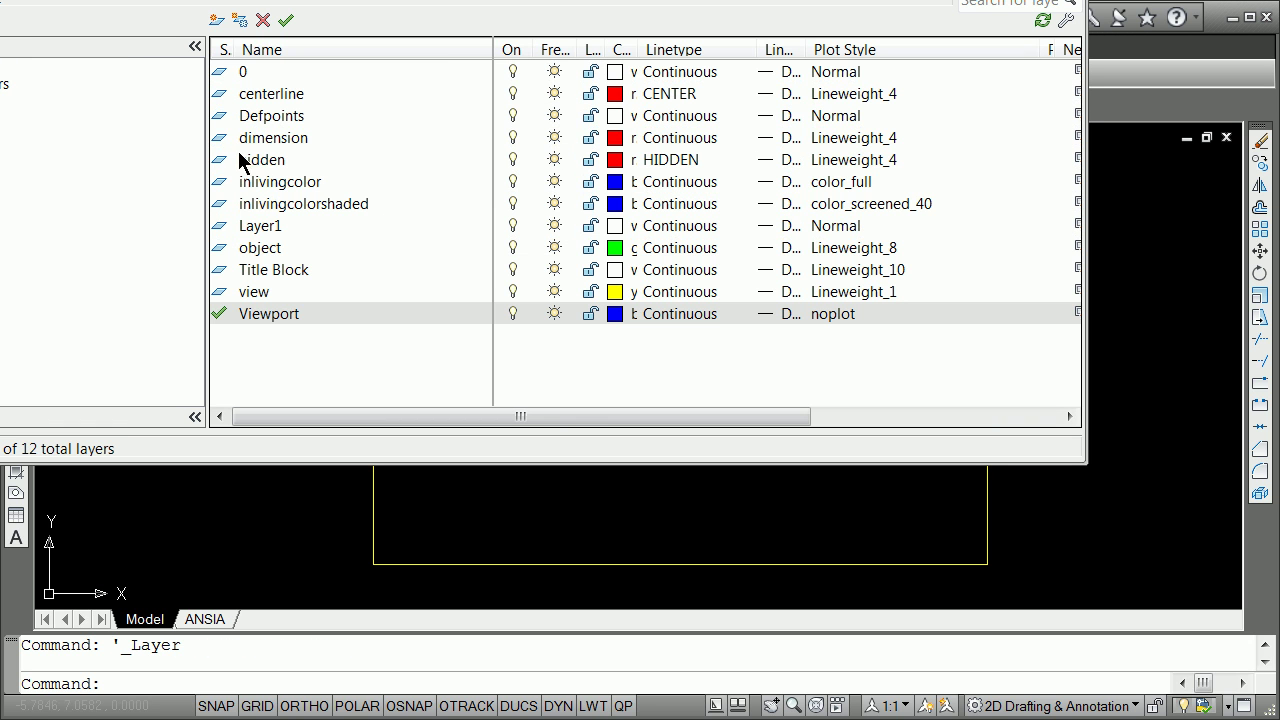
pyautogui.doubleClick(224, 248)
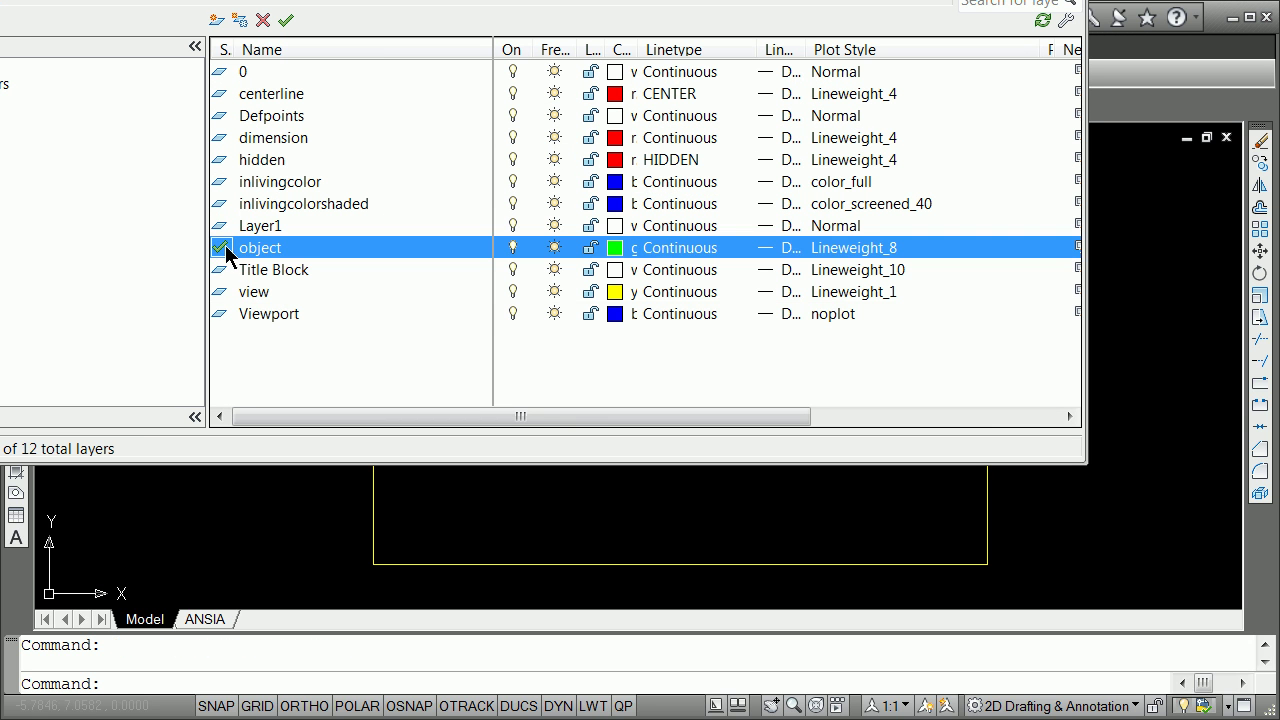
pyautogui.click(212, 20)
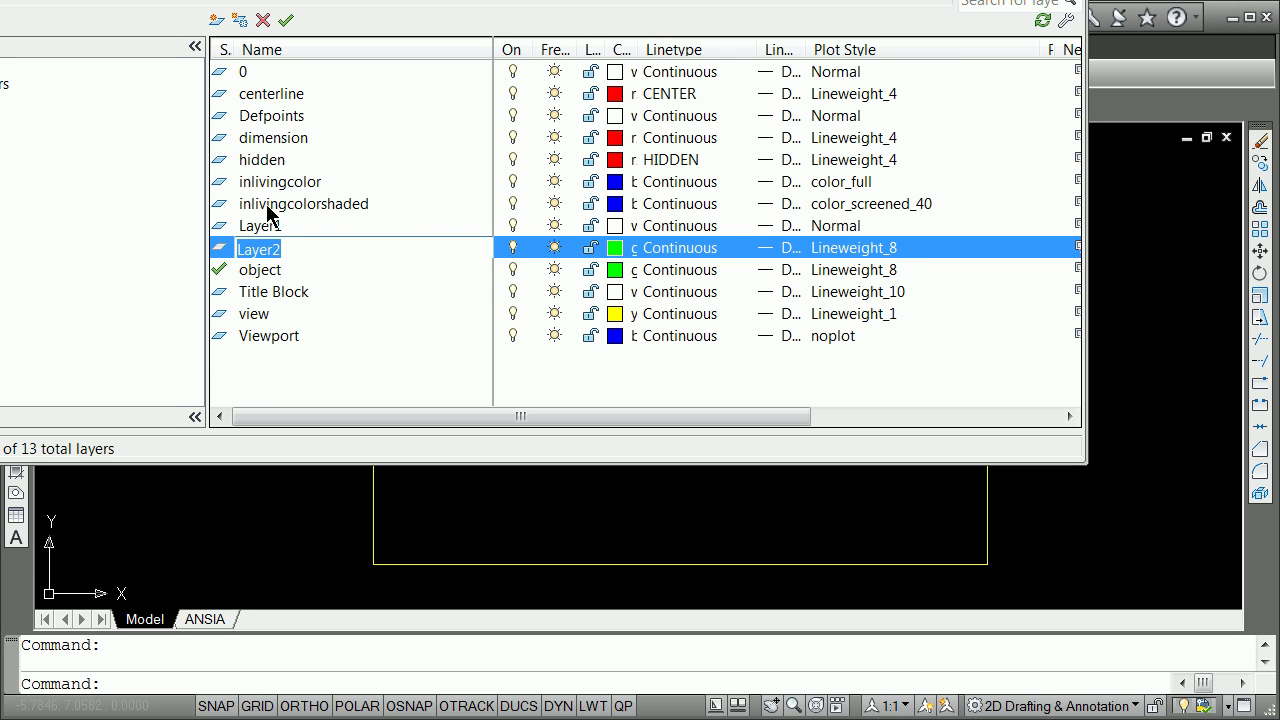
pyautogui.write('3dmark1')
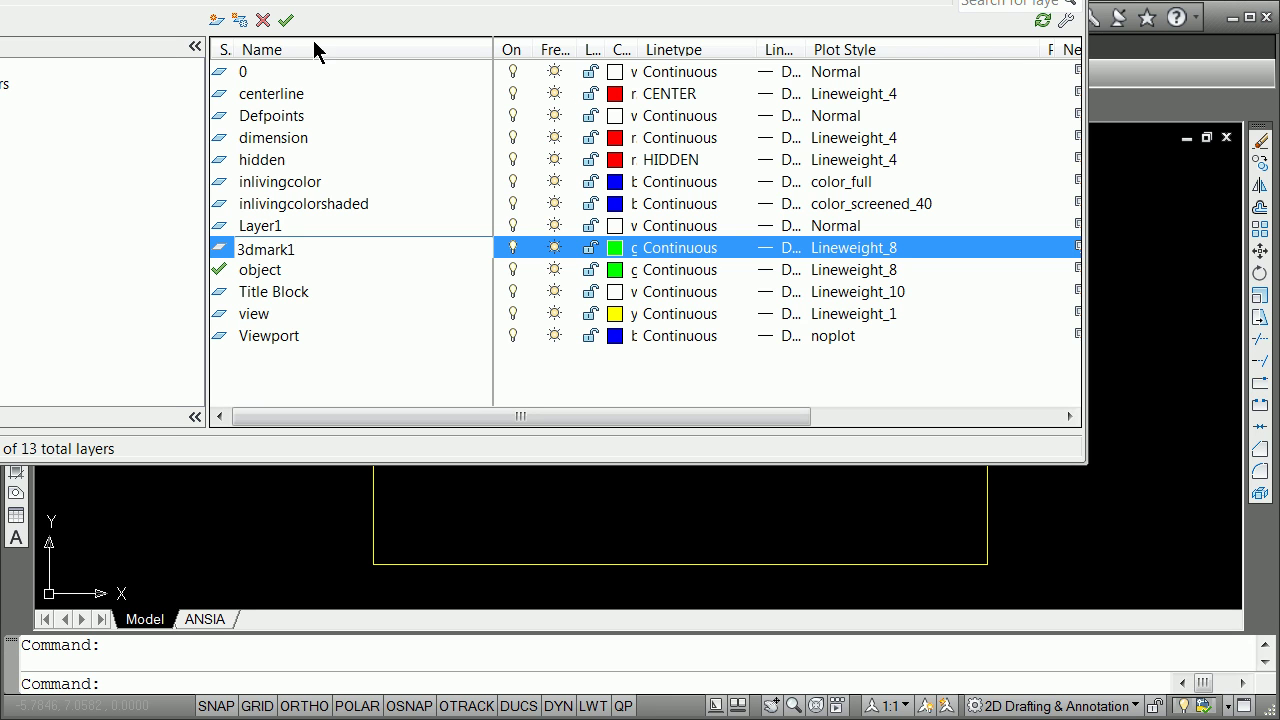
# Create a second new layer named 3dmark2
pyautogui.click(219, 20)
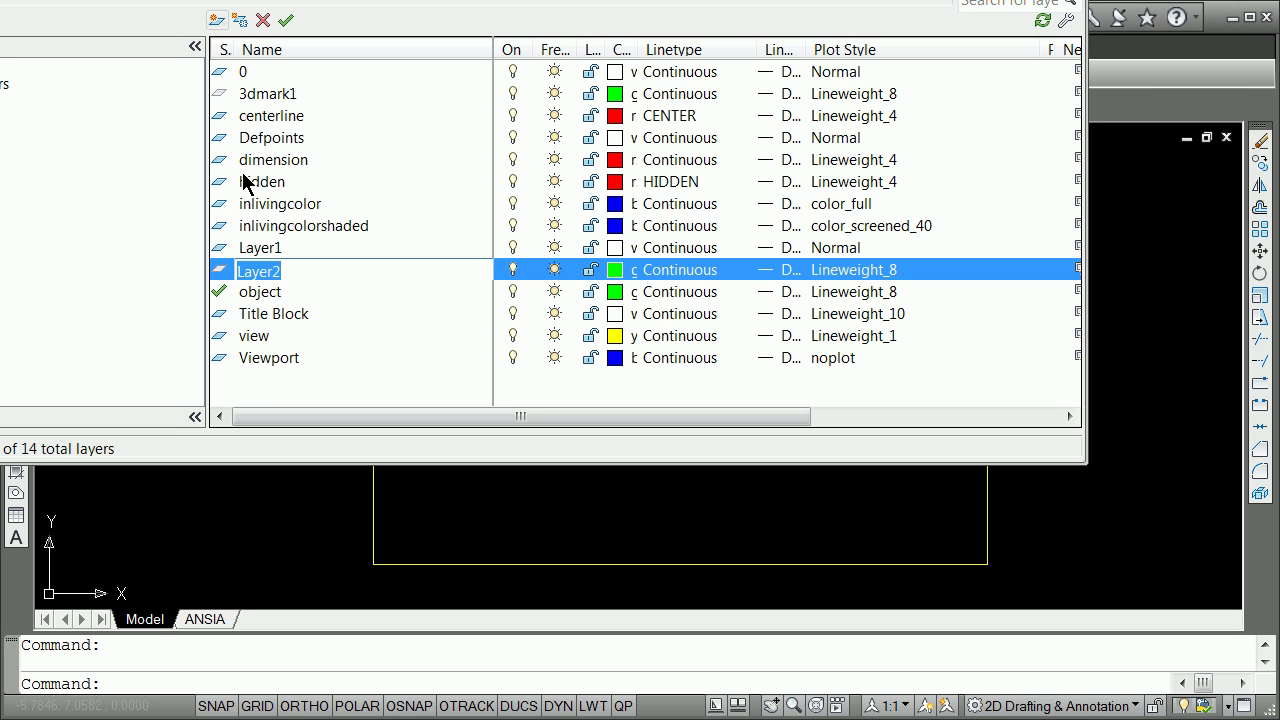
pyautogui.click(283, 272)
pyautogui.moveTo(288, 270); pyautogui.dragTo(214, 271)
pyautogui.write('3dmark')
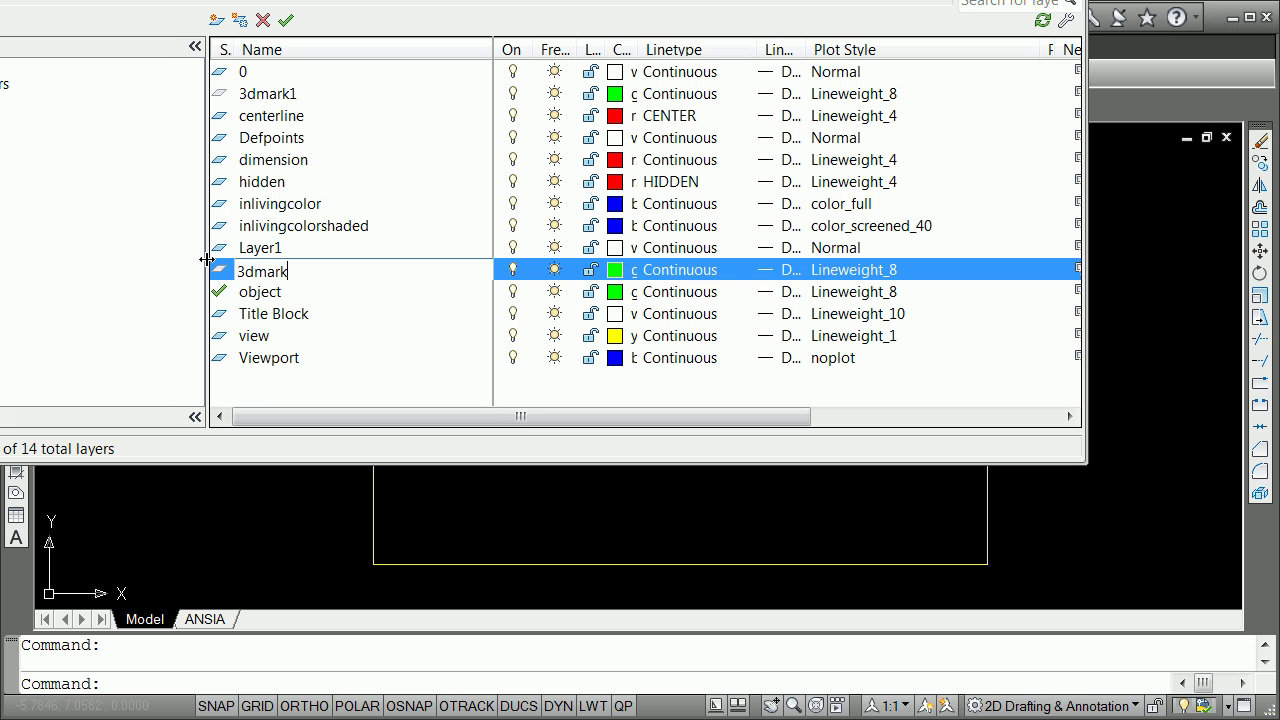
pyautogui.write('1')
pyautogui.press('Return')
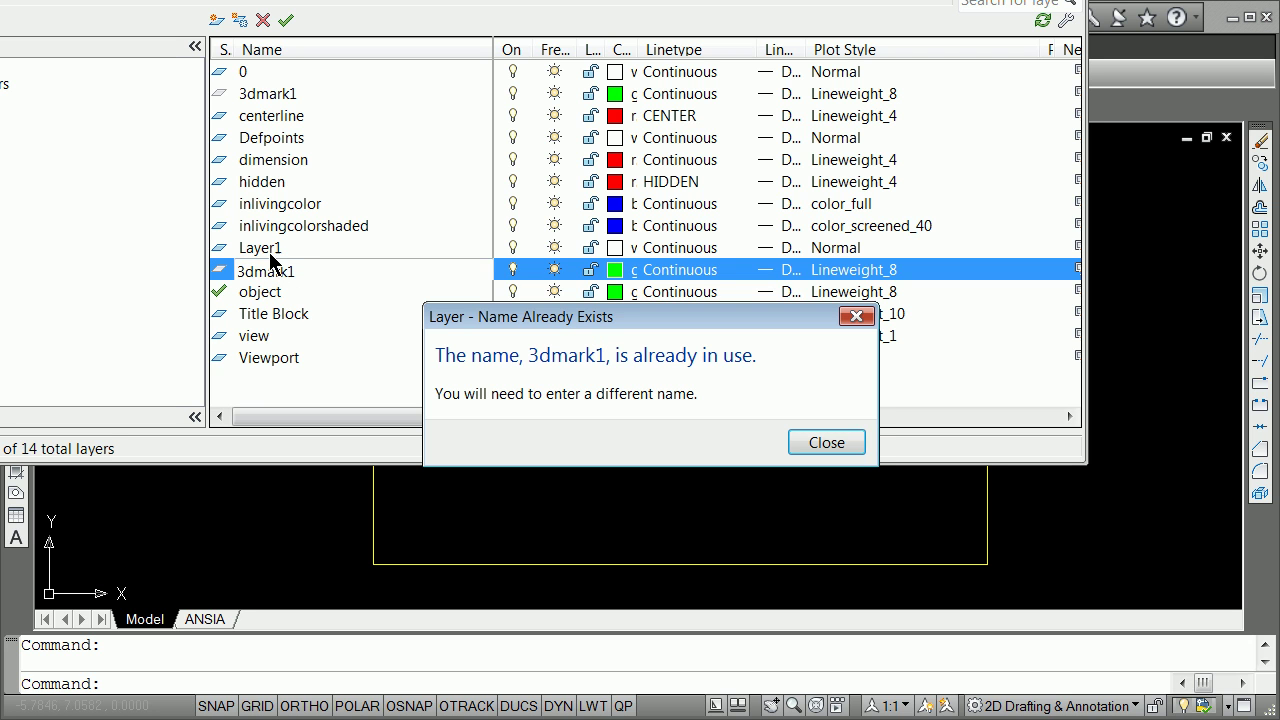
pyautogui.click(796, 438)
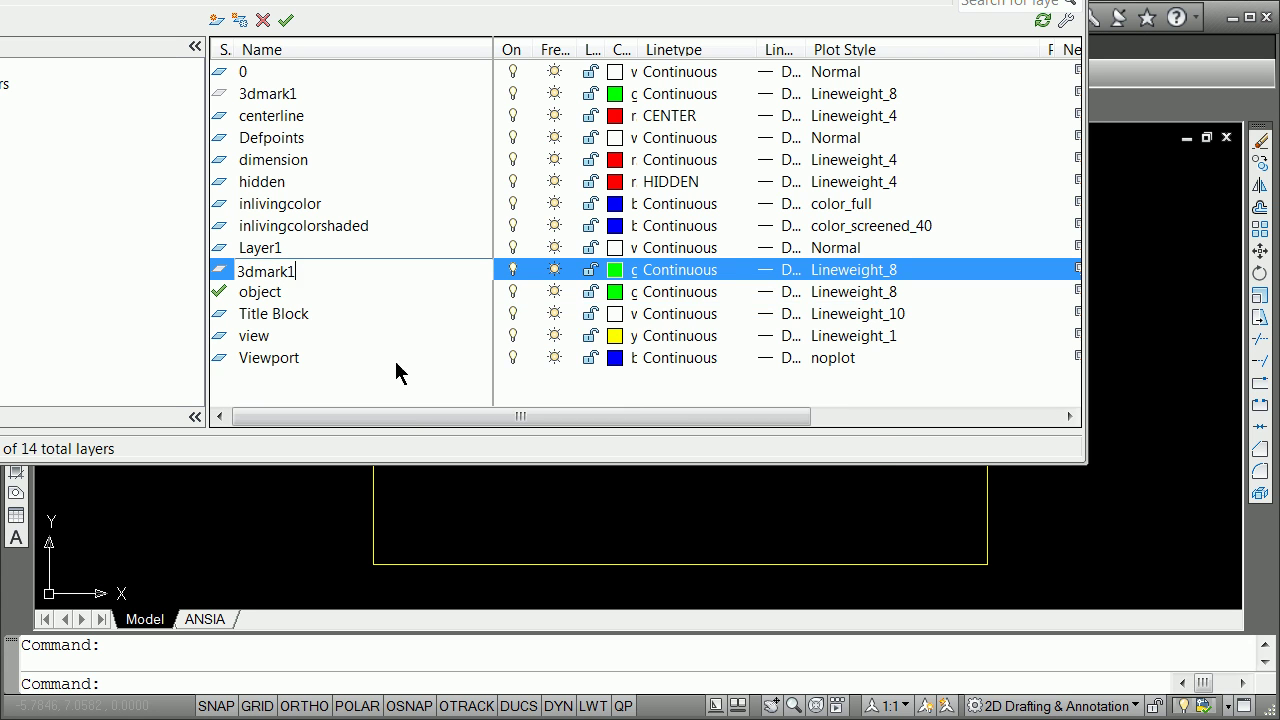
pyautogui.moveTo(283, 266); pyautogui.dragTo(296, 268)
pyautogui.click(300, 271)
pyautogui.click(311, 291)
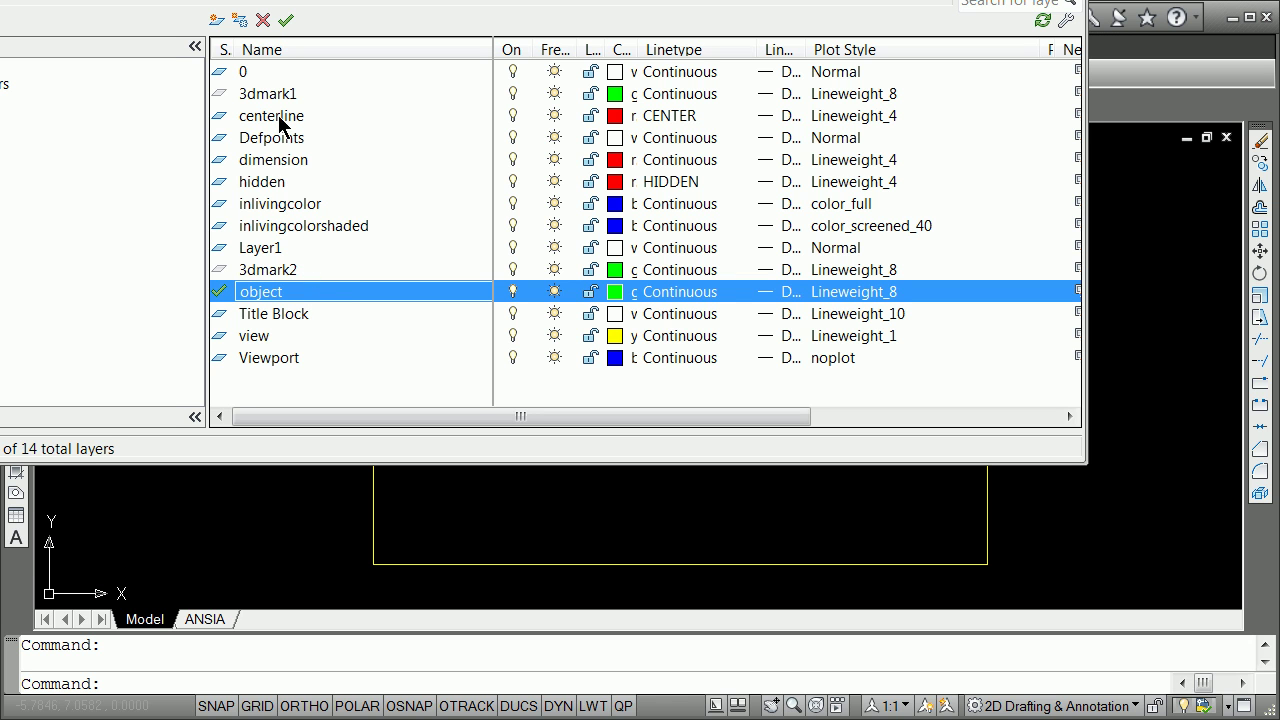
# Set the 3dmark1 layer's color to blue and the 3dmark2 layer's color to magenta
pyautogui.click(616, 93)
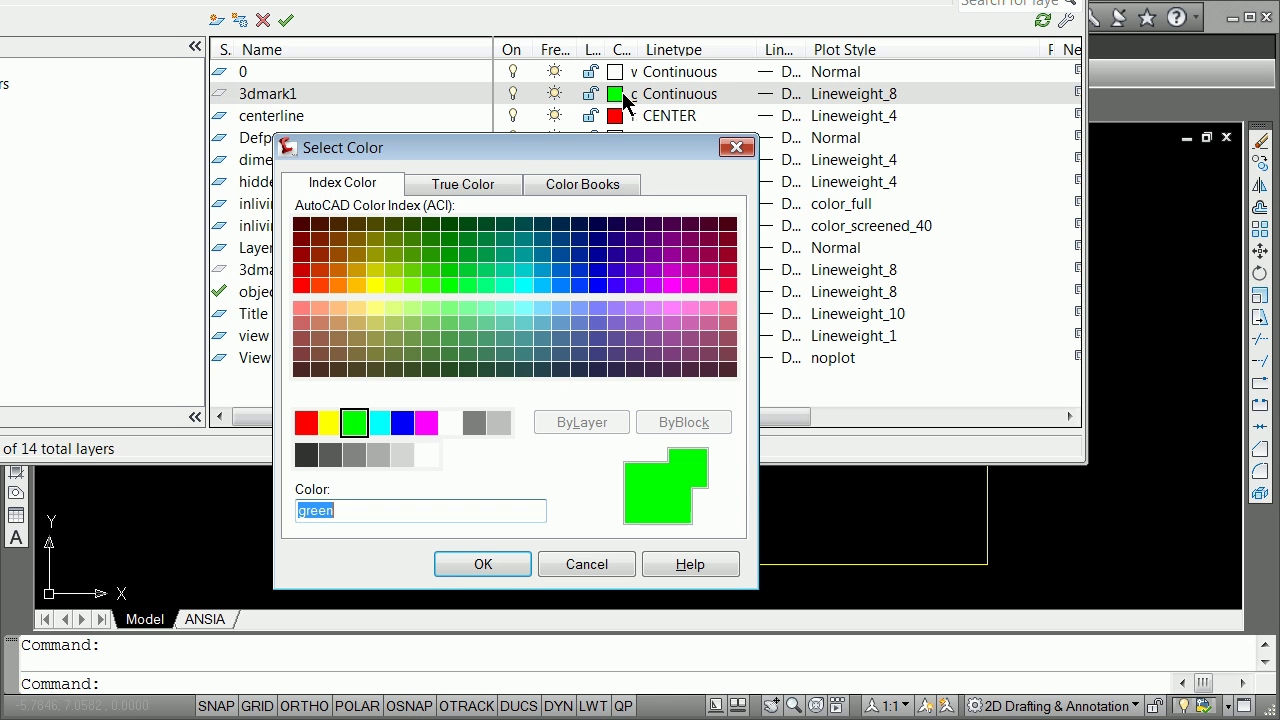
pyautogui.click(402, 422)
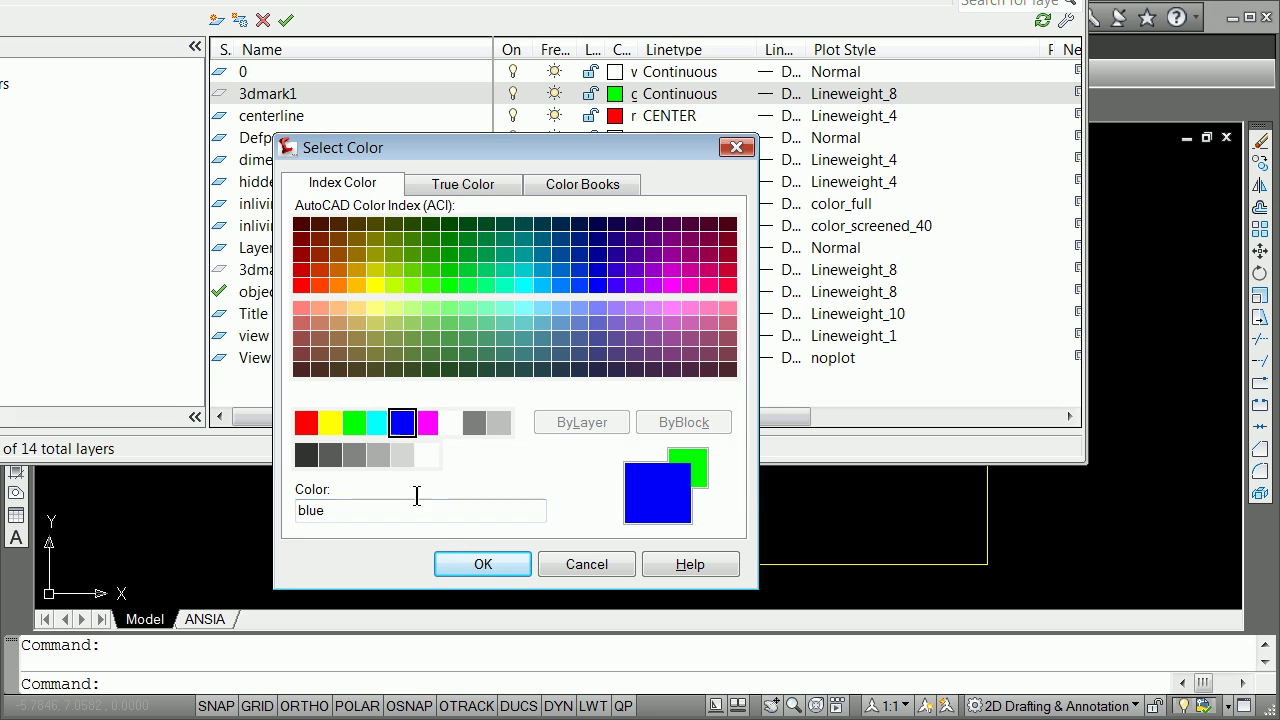
pyautogui.click(480, 563)
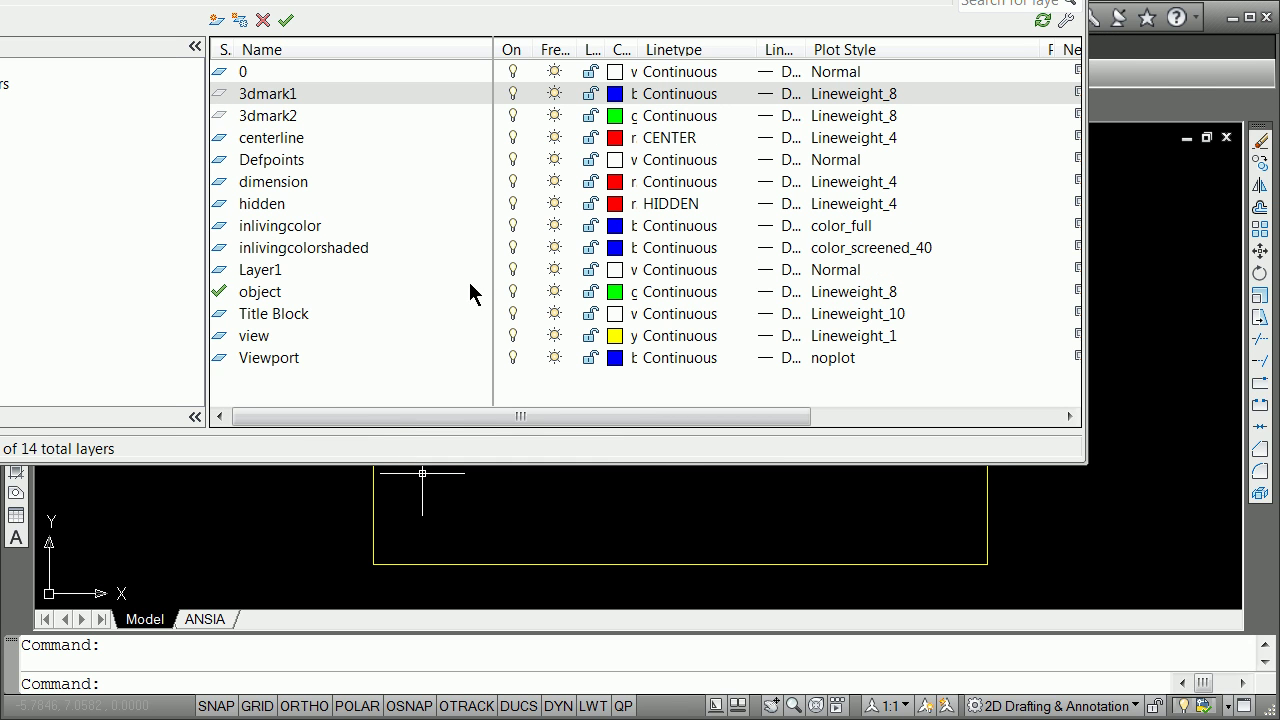
pyautogui.click(615, 116)
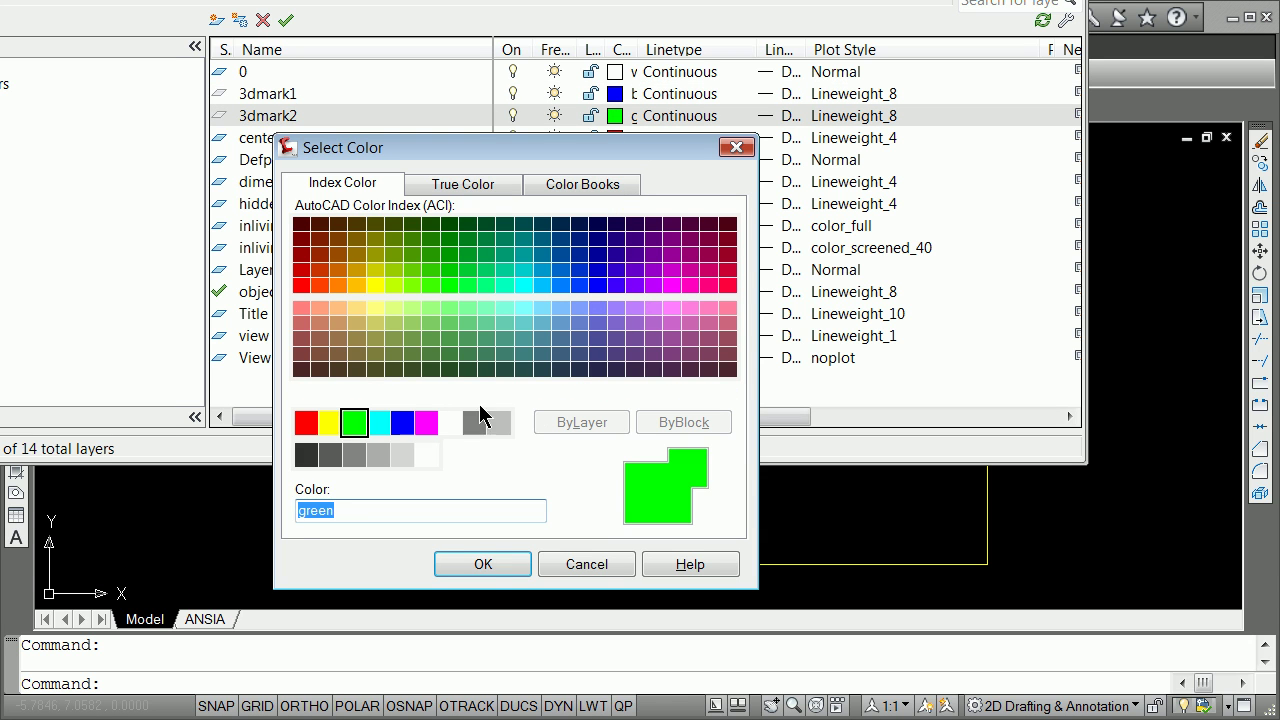
pyautogui.click(427, 423)
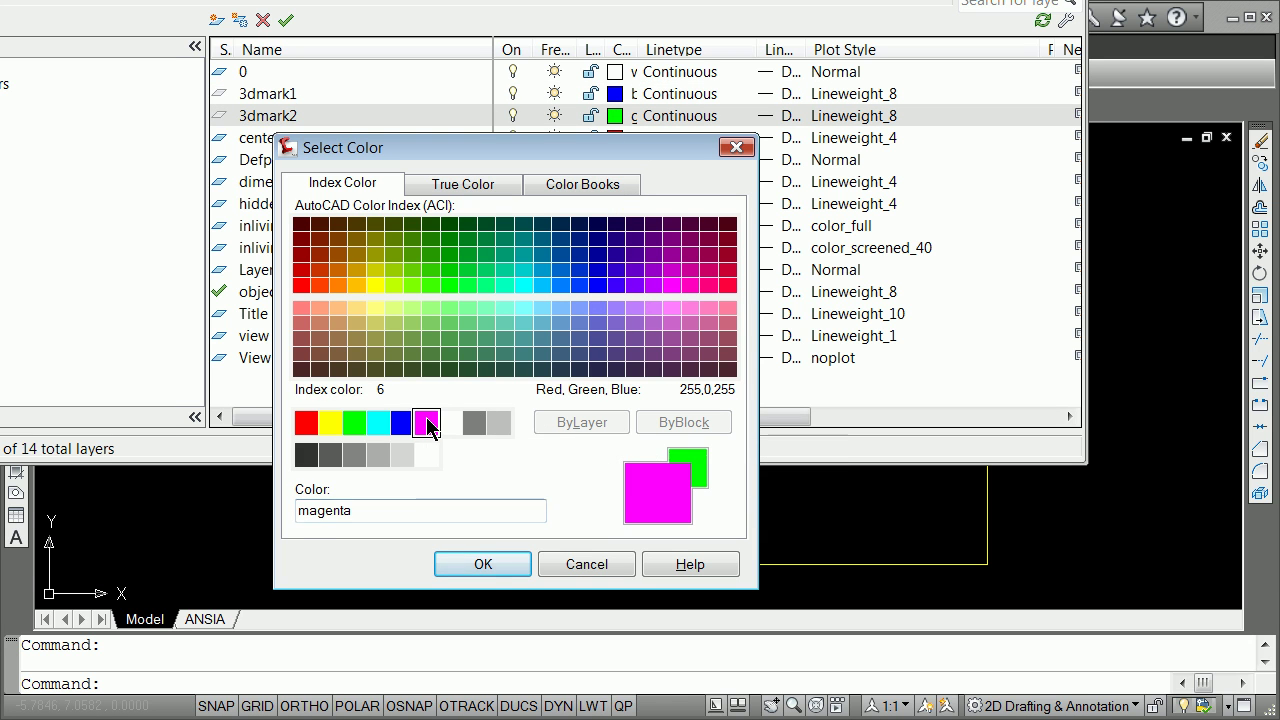
pyautogui.click(487, 568)
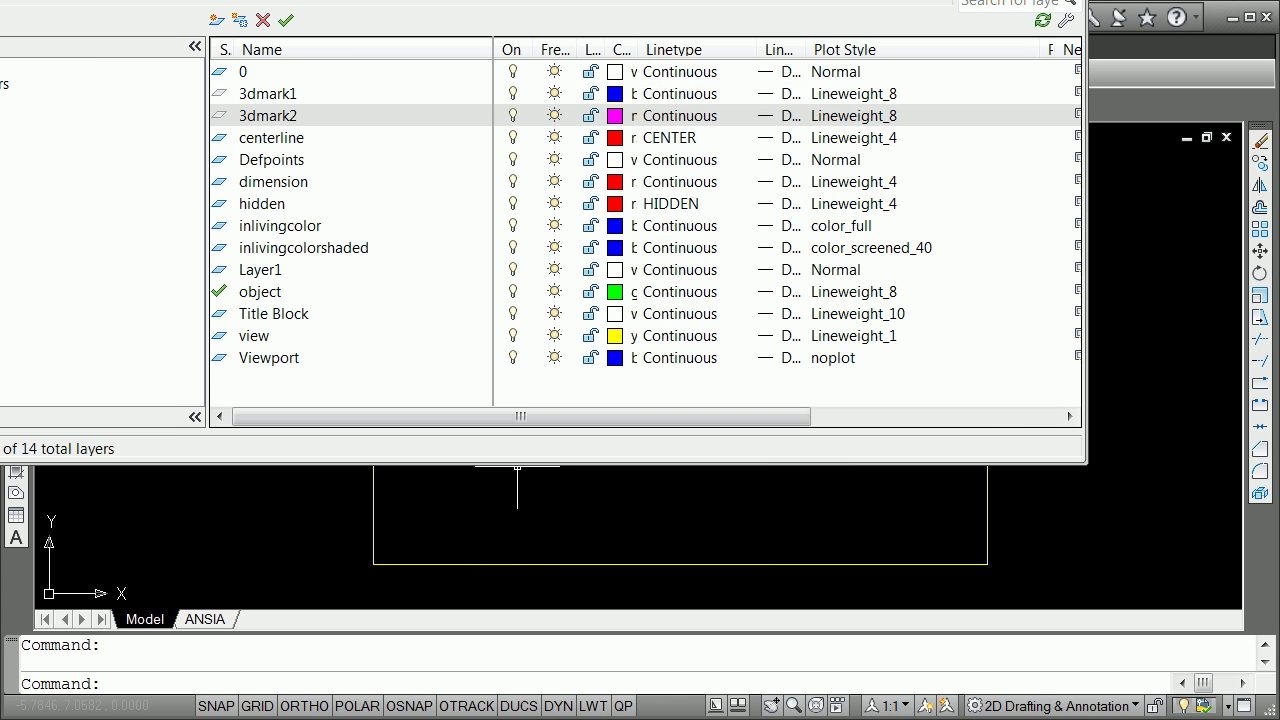
pyautogui.click(0, 0)
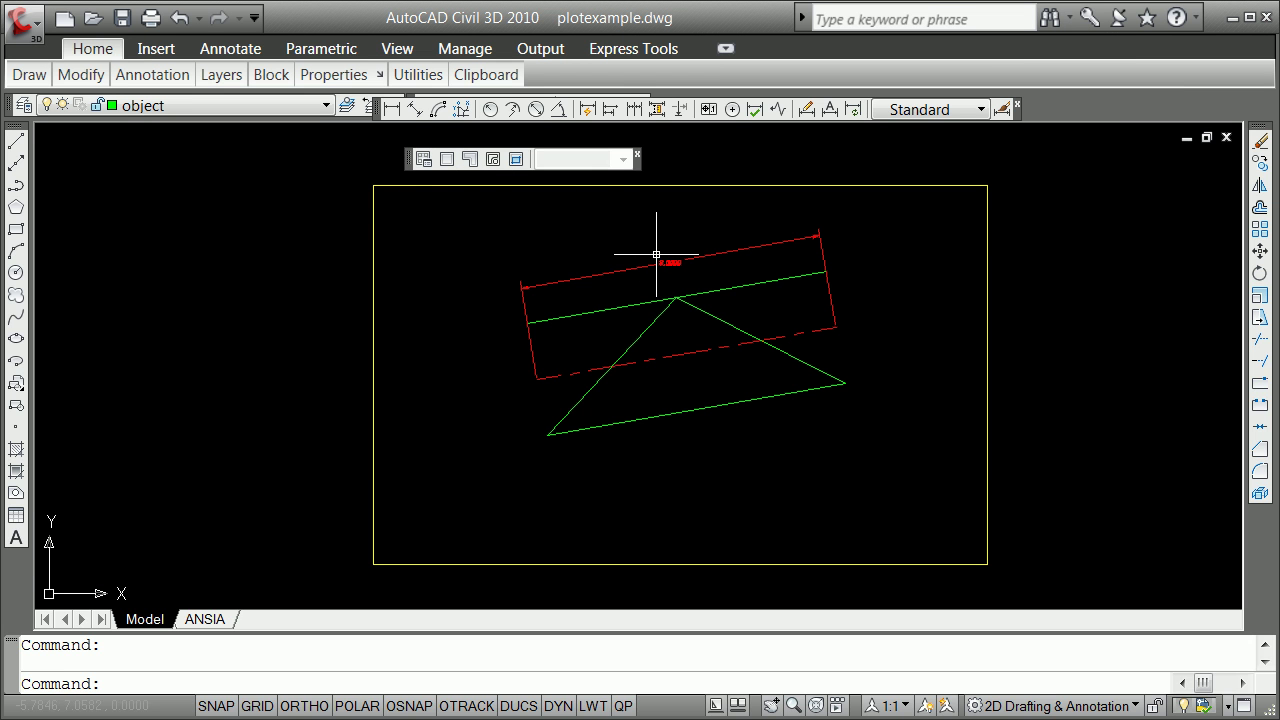
# Make 3dmark1 the current layer and dock the Dimension toolbar beneath the drawing area, uncovering the layer tools
pyautogui.click(327, 107)
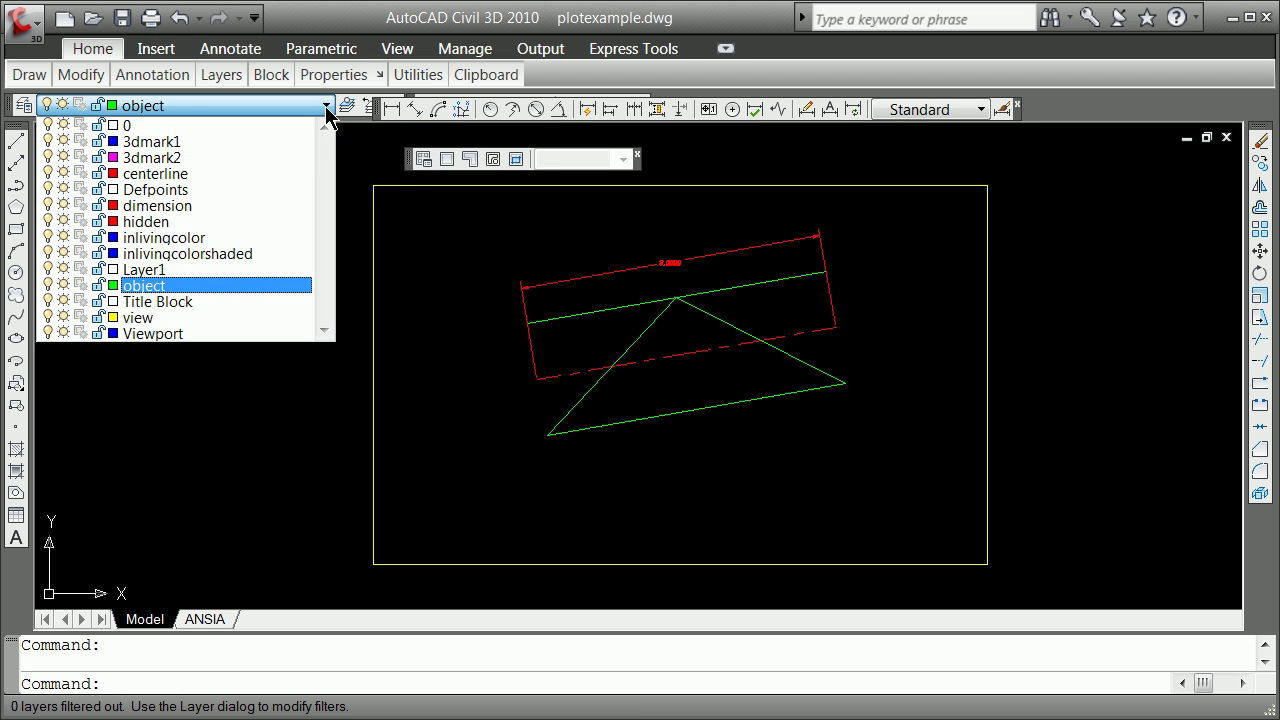
pyautogui.click(268, 143)
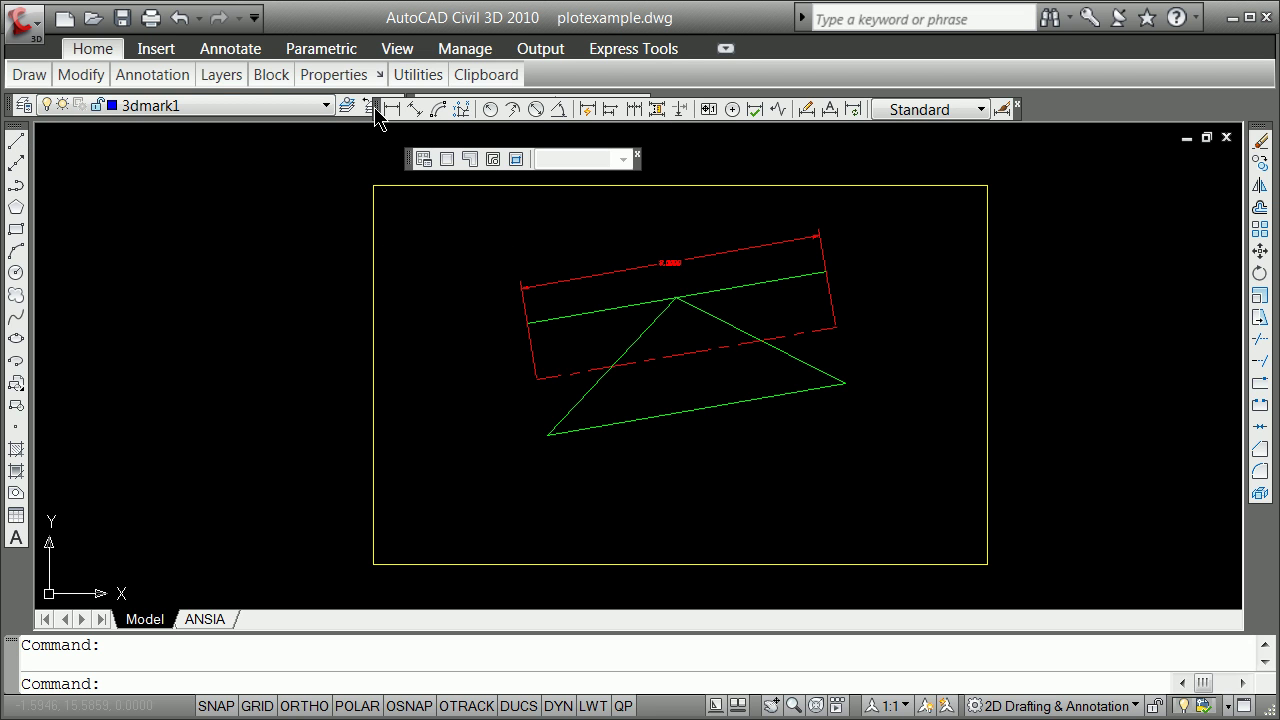
pyautogui.moveTo(380, 116)
pyautogui.mouseDown()
pyautogui.moveTo(249, 226)
pyautogui.moveTo(548, 172)
pyautogui.moveTo(20, 450)
pyautogui.moveTo(163, 625)
pyautogui.moveTo(385, 618)
pyautogui.moveTo(434, 580)
pyautogui.mouseUp()
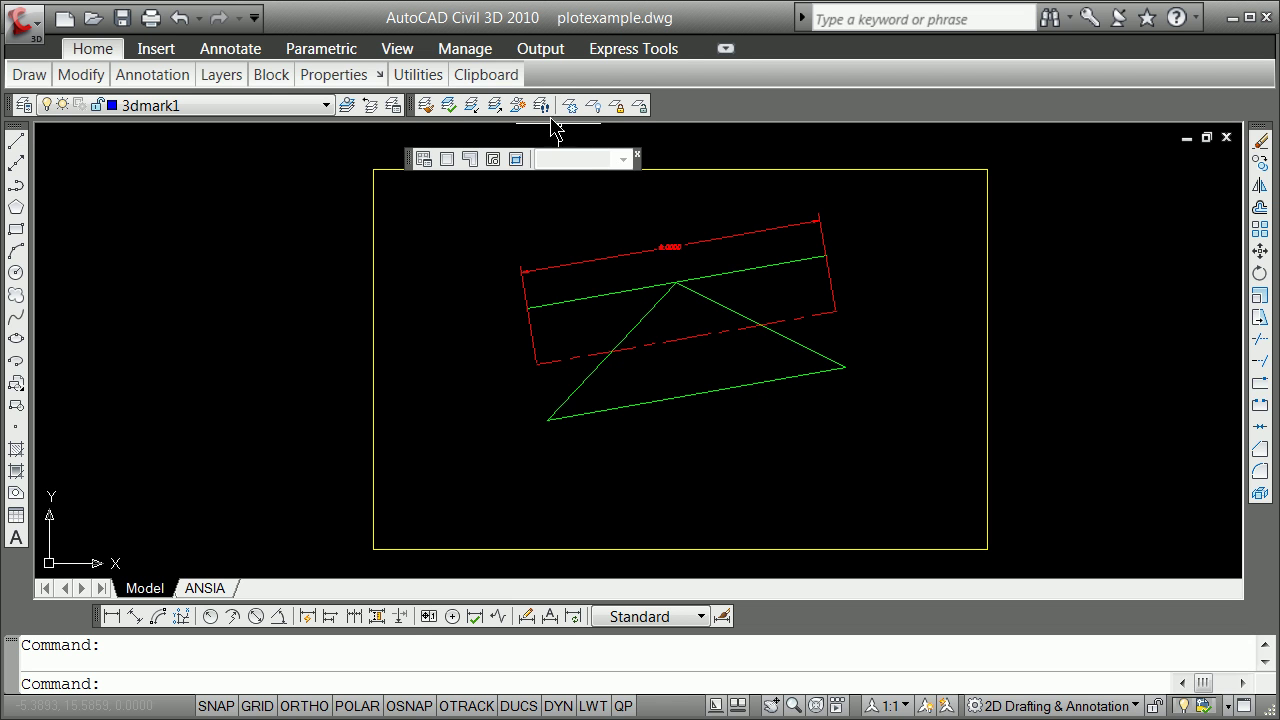
# Freeze the layers of the red dimension and the red dashed centerline by picking those objects
pyautogui.click(568, 106)
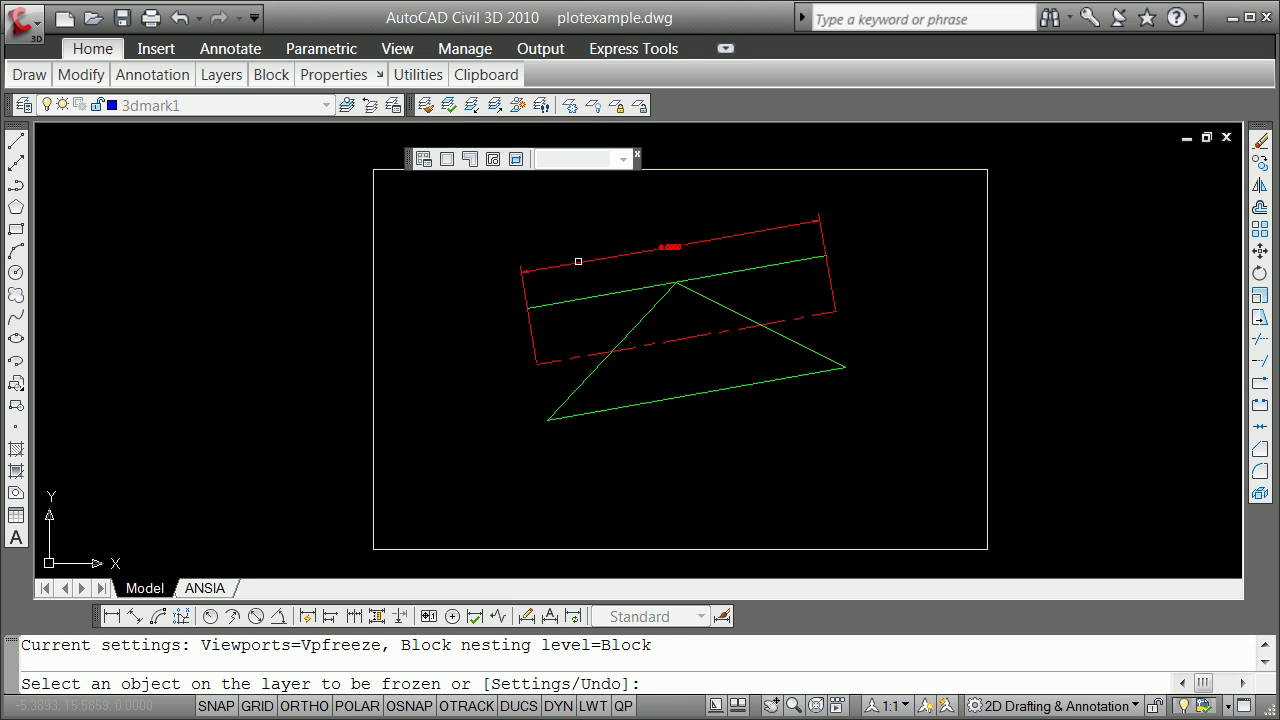
pyautogui.click(575, 258)
pyautogui.click(576, 261)
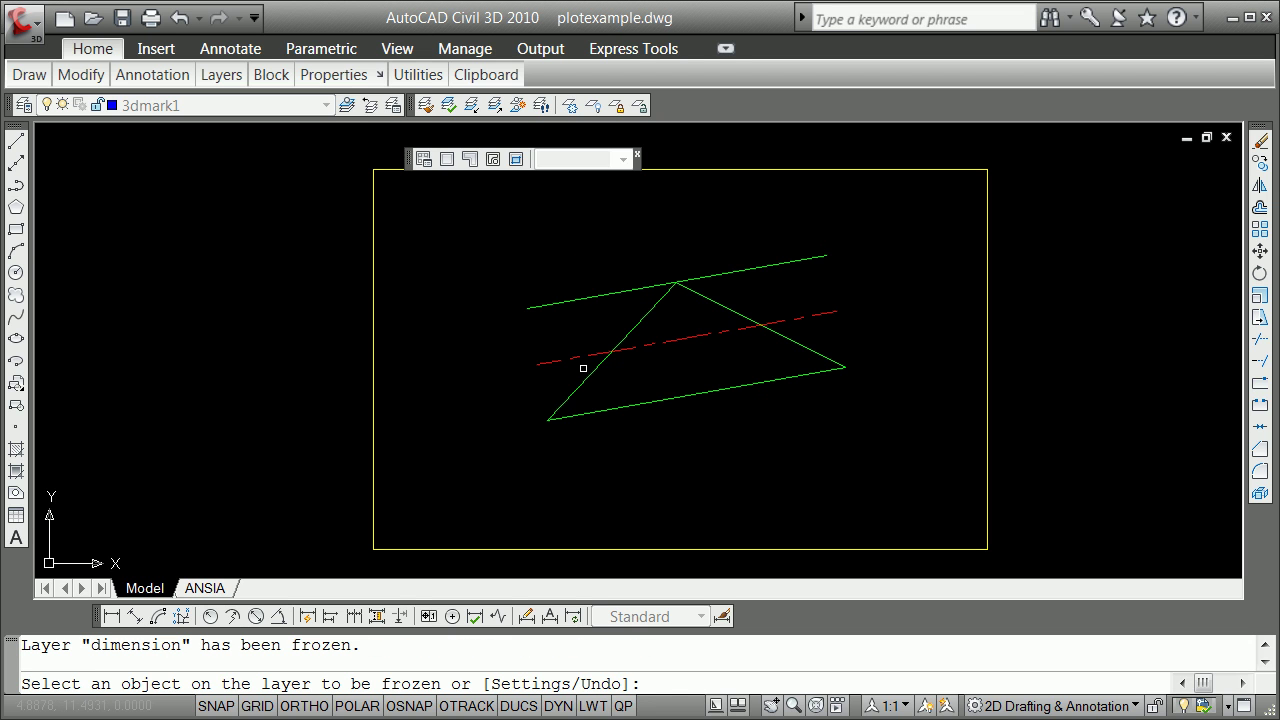
pyautogui.click(574, 358)
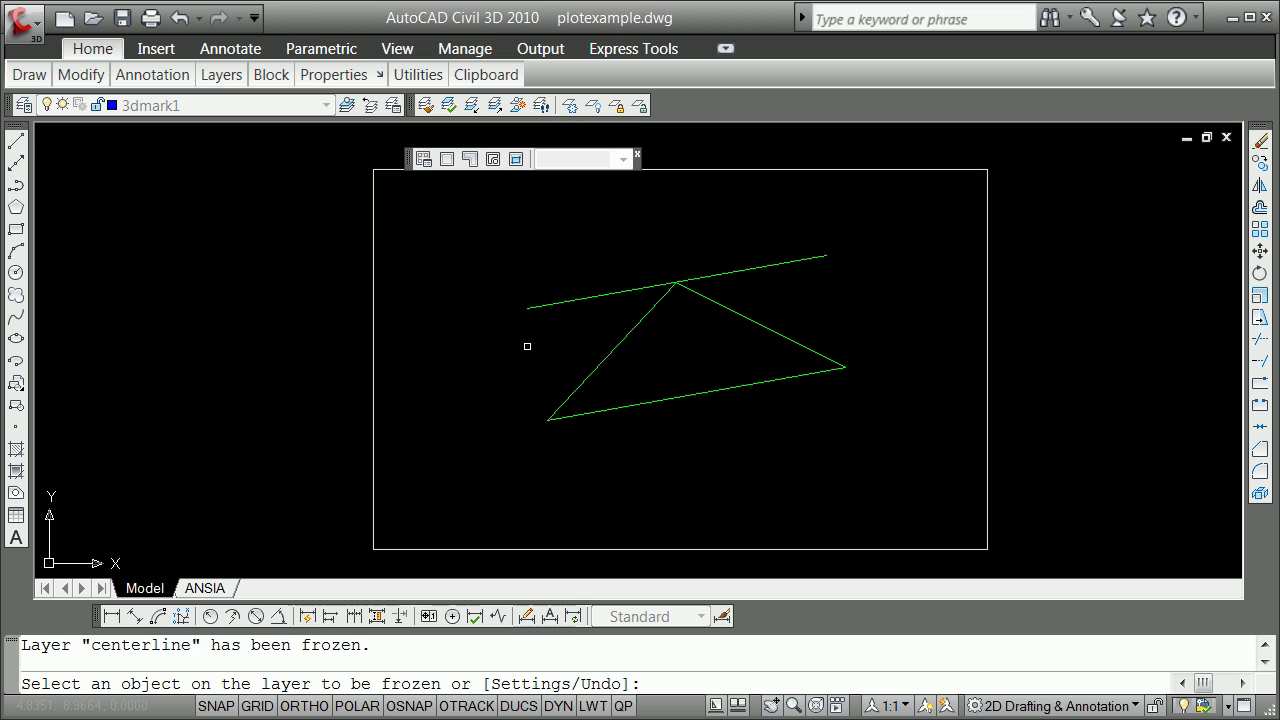
pyautogui.press('Escape')
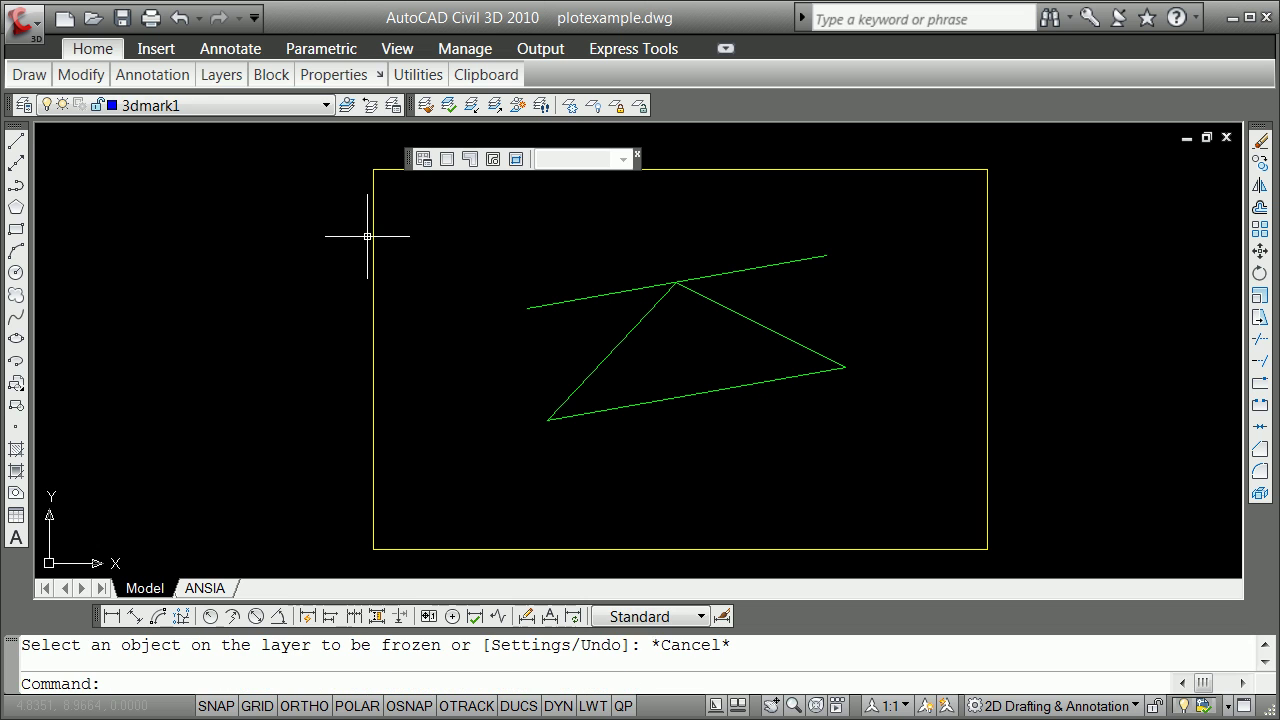
# Draw a line from the left endpoint of the upper green line to the triangle's lower-left corner, using endpoint snaps
pyautogui.click(22, 142)
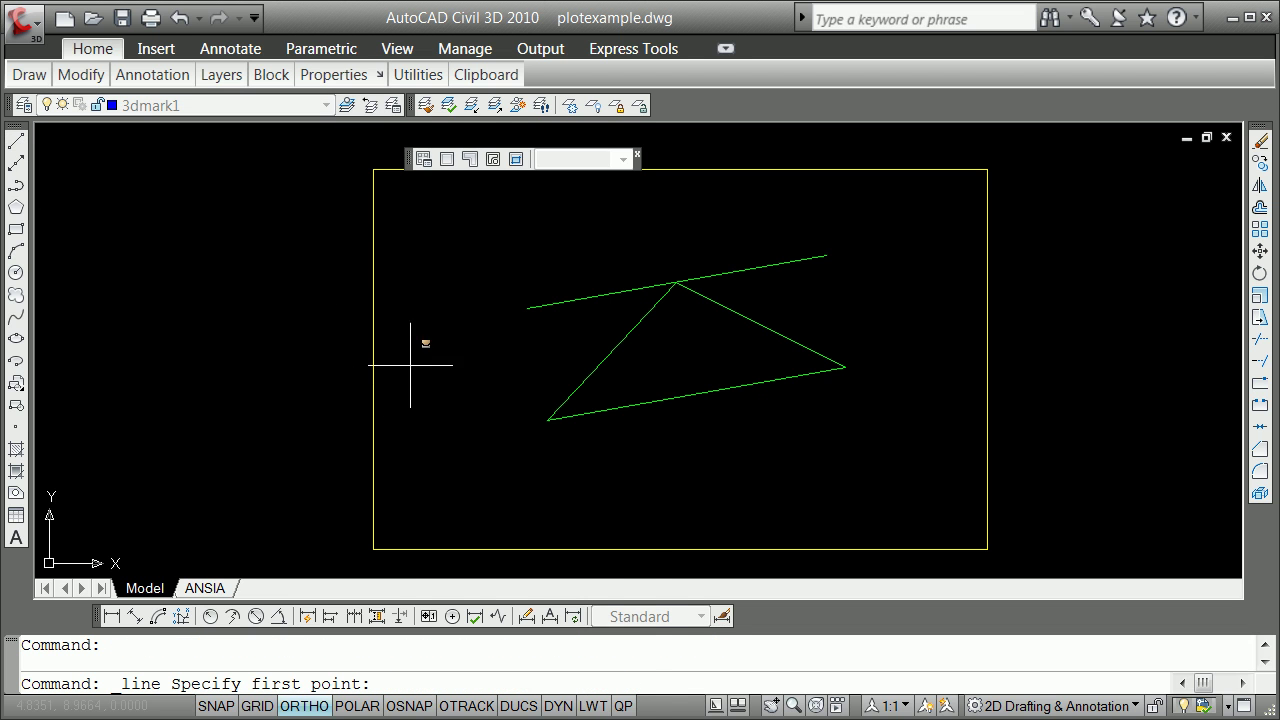
pyautogui.keyDown('shift'); pyautogui.rightClick(404, 364); pyautogui.keyUp('shift')
pyautogui.click(460, 485)
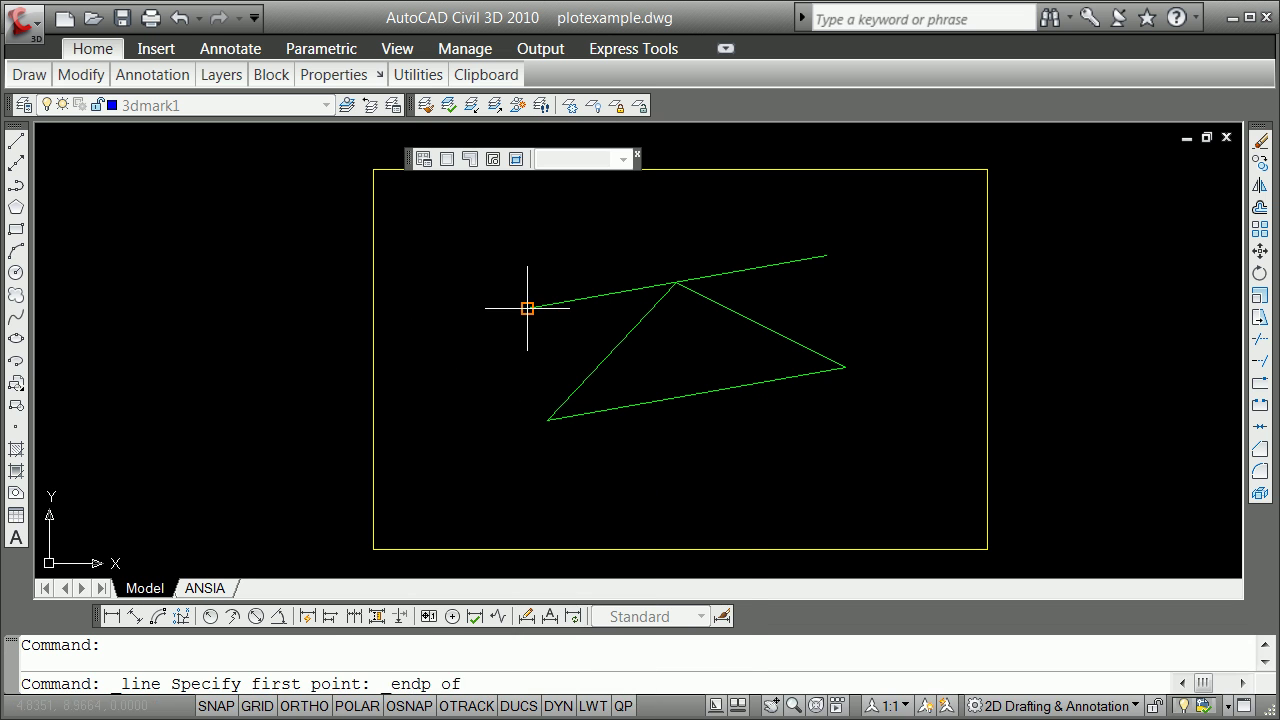
pyautogui.click(527, 308)
pyautogui.keyDown('shift'); pyautogui.rightClick(506, 357); pyautogui.keyUp('shift')
pyautogui.click(578, 479)
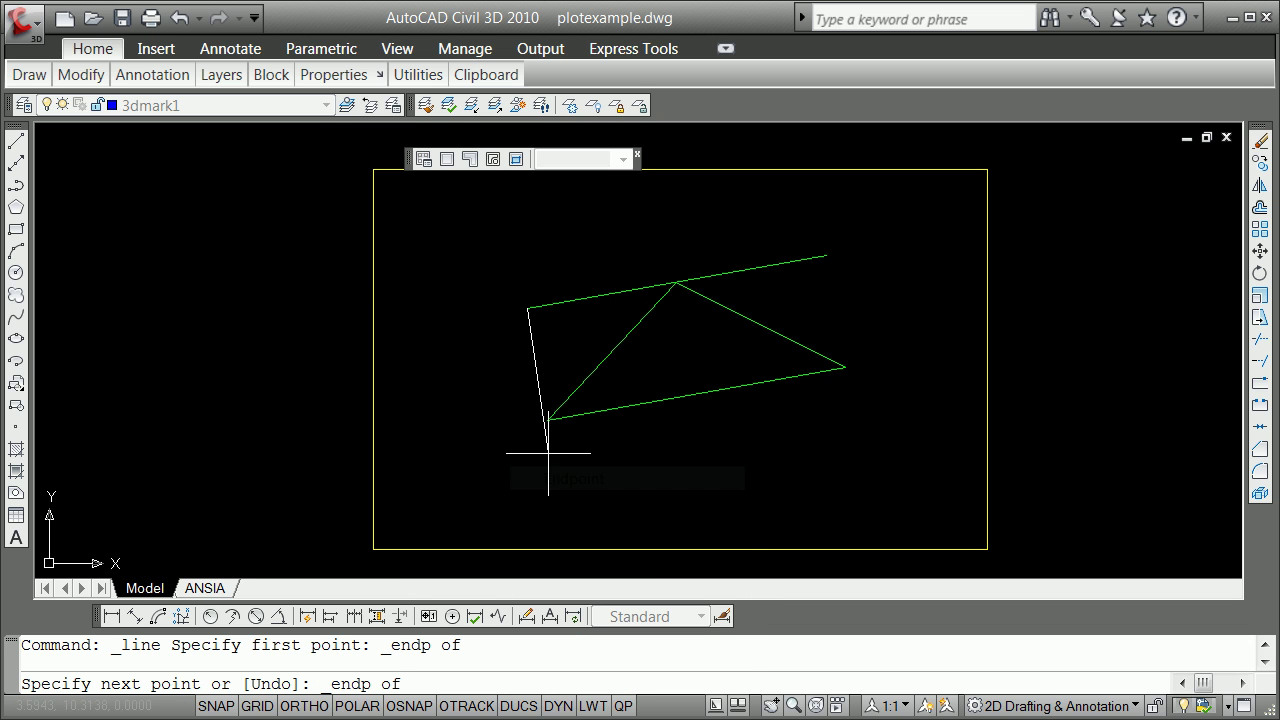
pyautogui.click(546, 419)
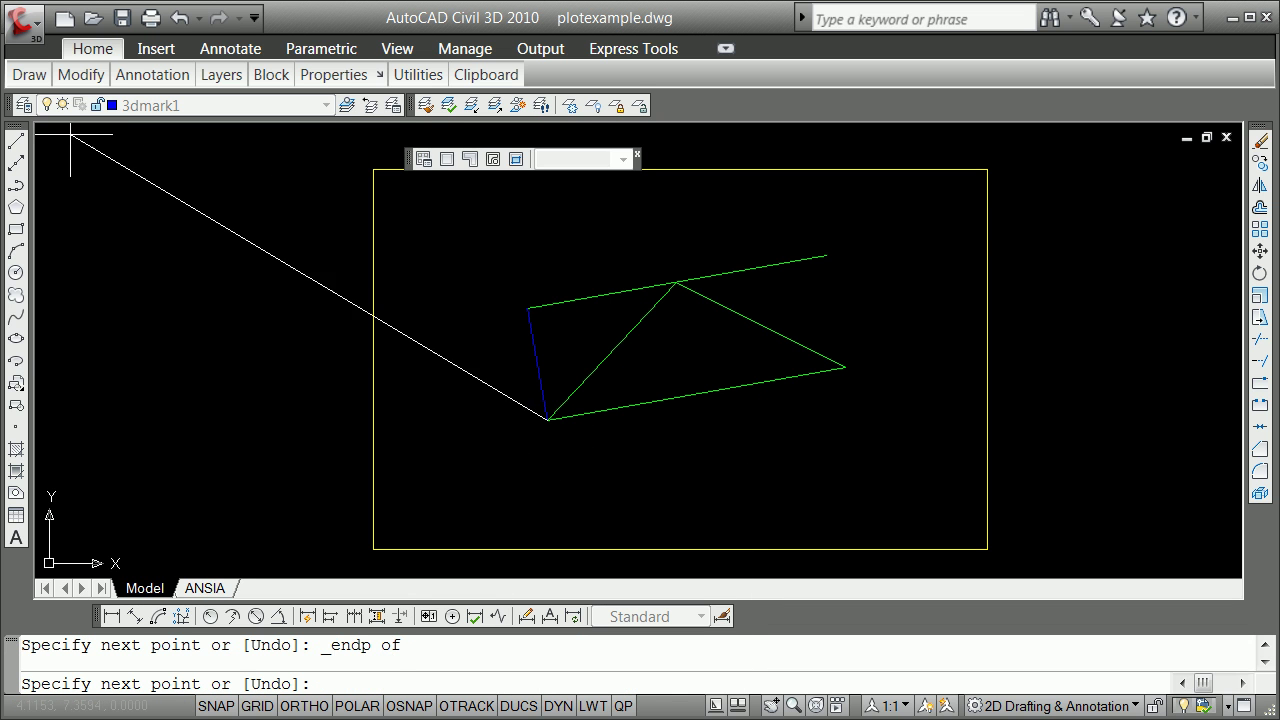
pyautogui.press('Return')
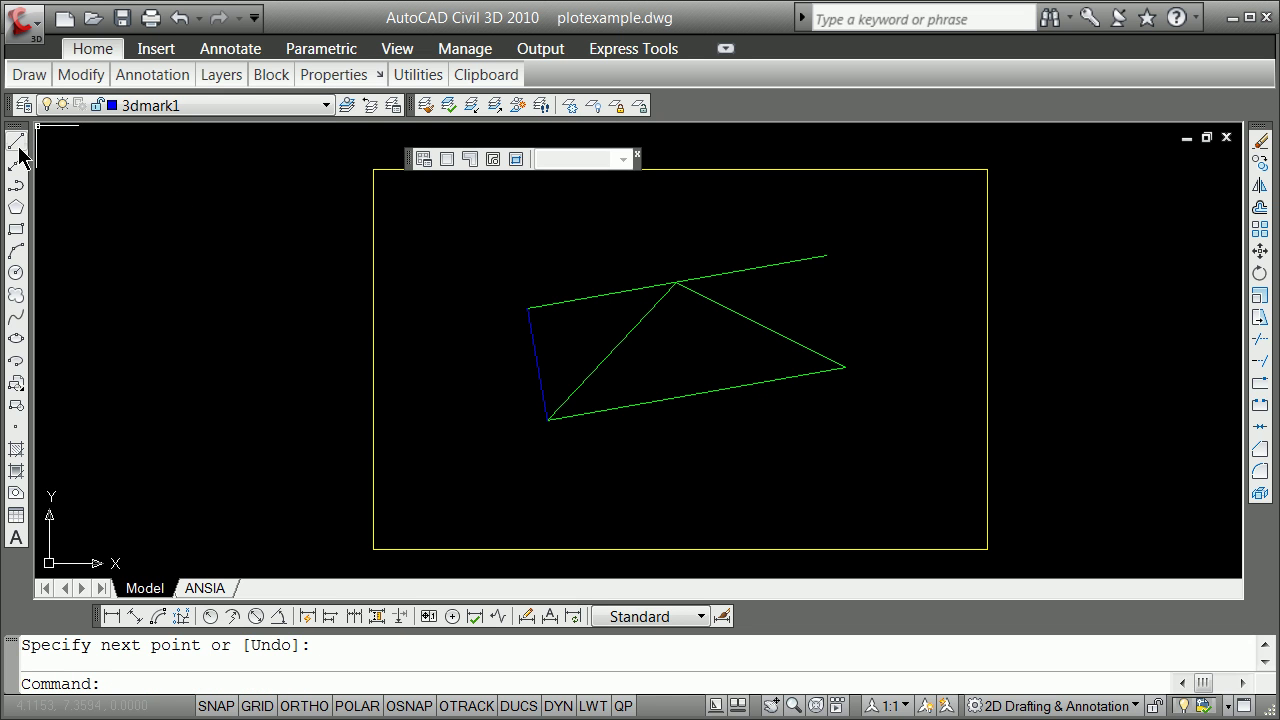
# Draw a line from the right endpoint of the upper green line to the triangle's right corner, using endpoint snaps
pyautogui.click(17, 143)
pyautogui.keyDown('shift'); pyautogui.rightClick(501, 262); pyautogui.keyUp('shift')
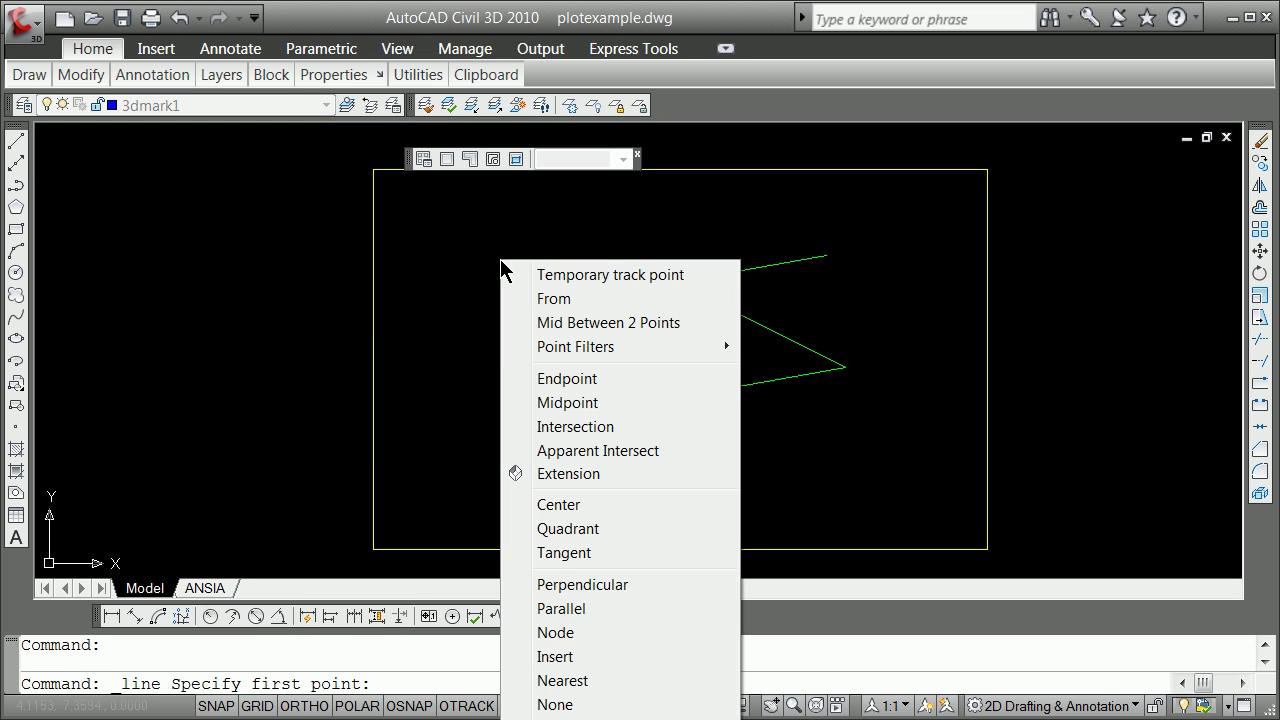
pyautogui.click(586, 379)
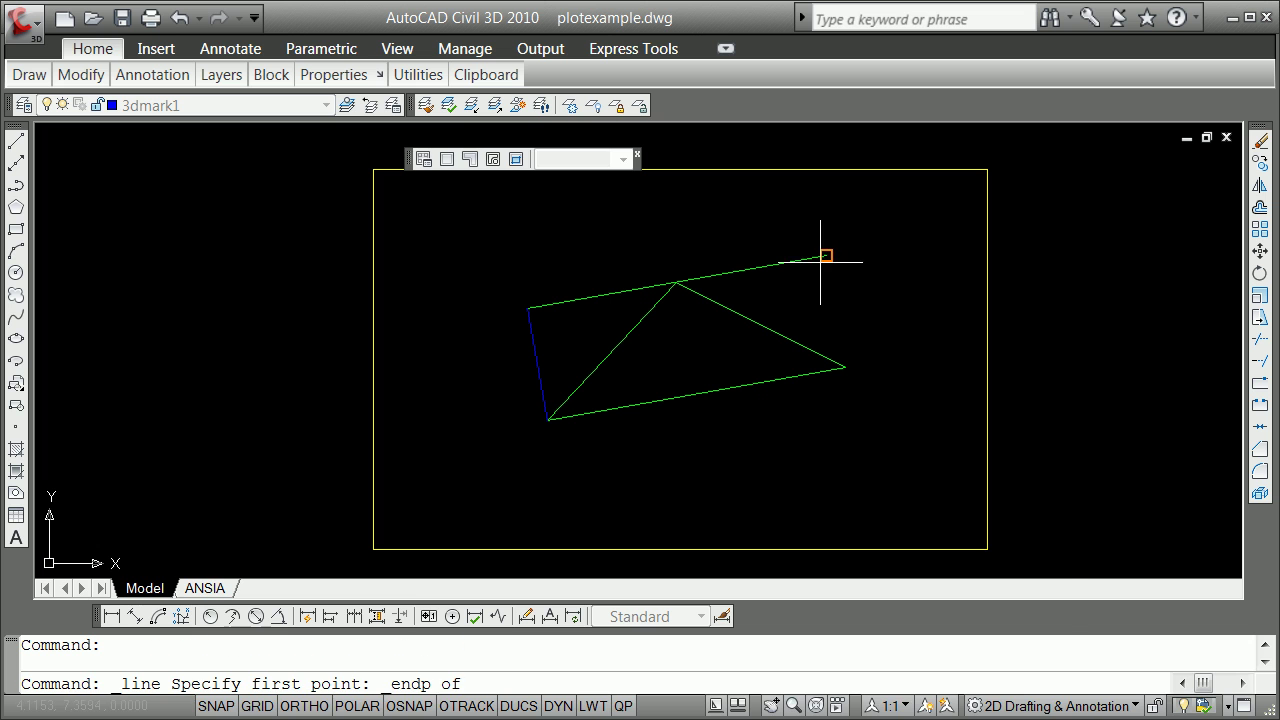
pyautogui.click(820, 262)
pyautogui.keyDown('shift'); pyautogui.rightClick(832, 295); pyautogui.keyUp('shift')
pyautogui.click(932, 424)
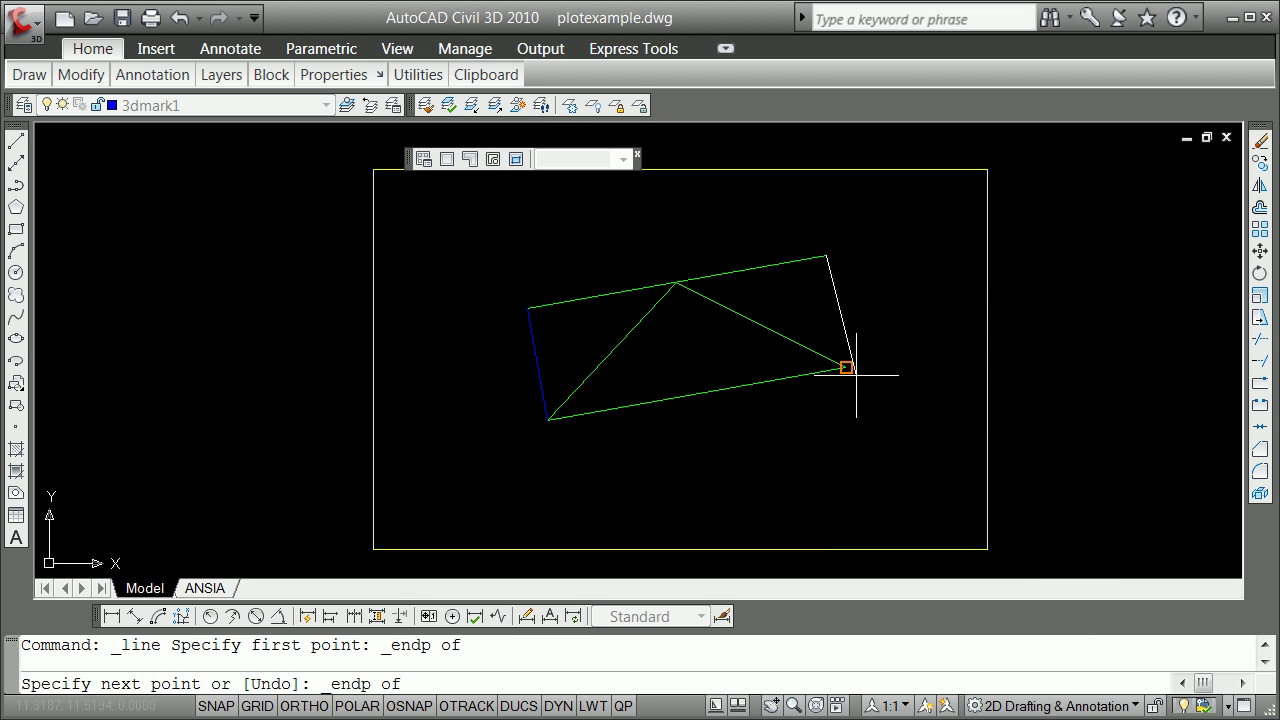
pyautogui.click(860, 376)
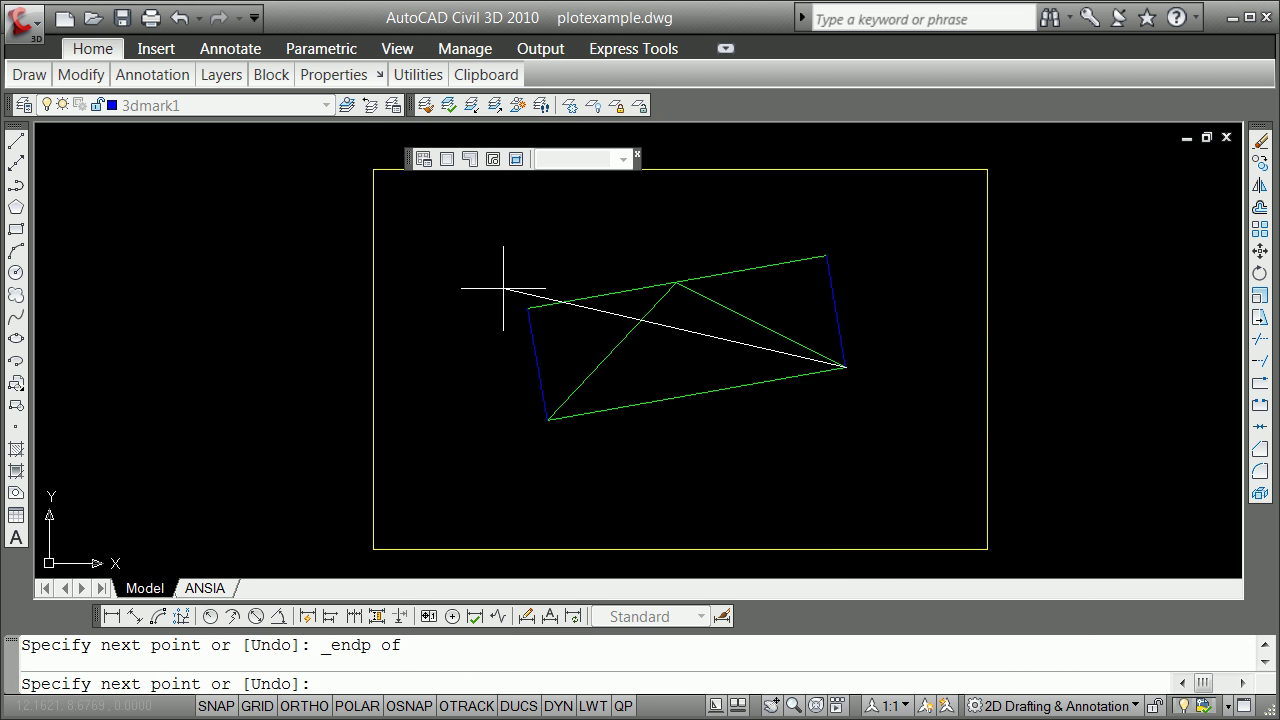
pyautogui.press('Escape')
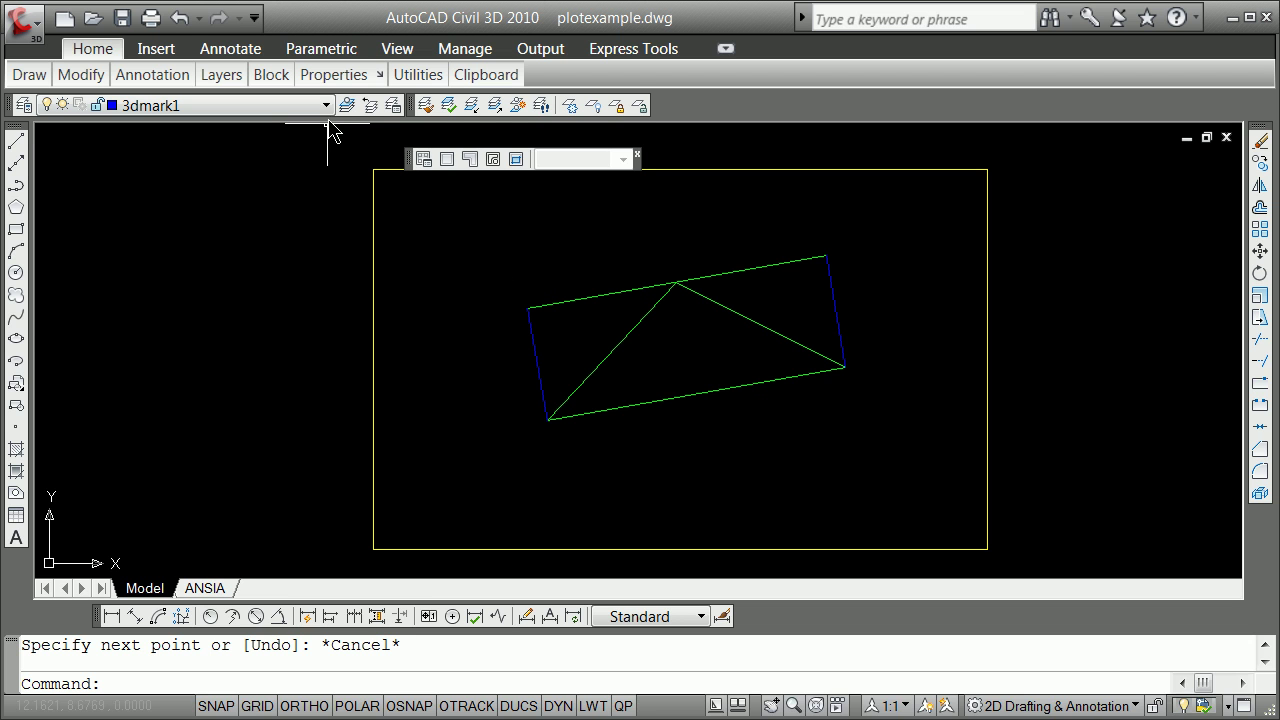
# Make 3dmark2 the current layer and create polyline boundaries from internal points in the left, middle and right triangles
pyautogui.click(327, 107)
pyautogui.click(270, 156)
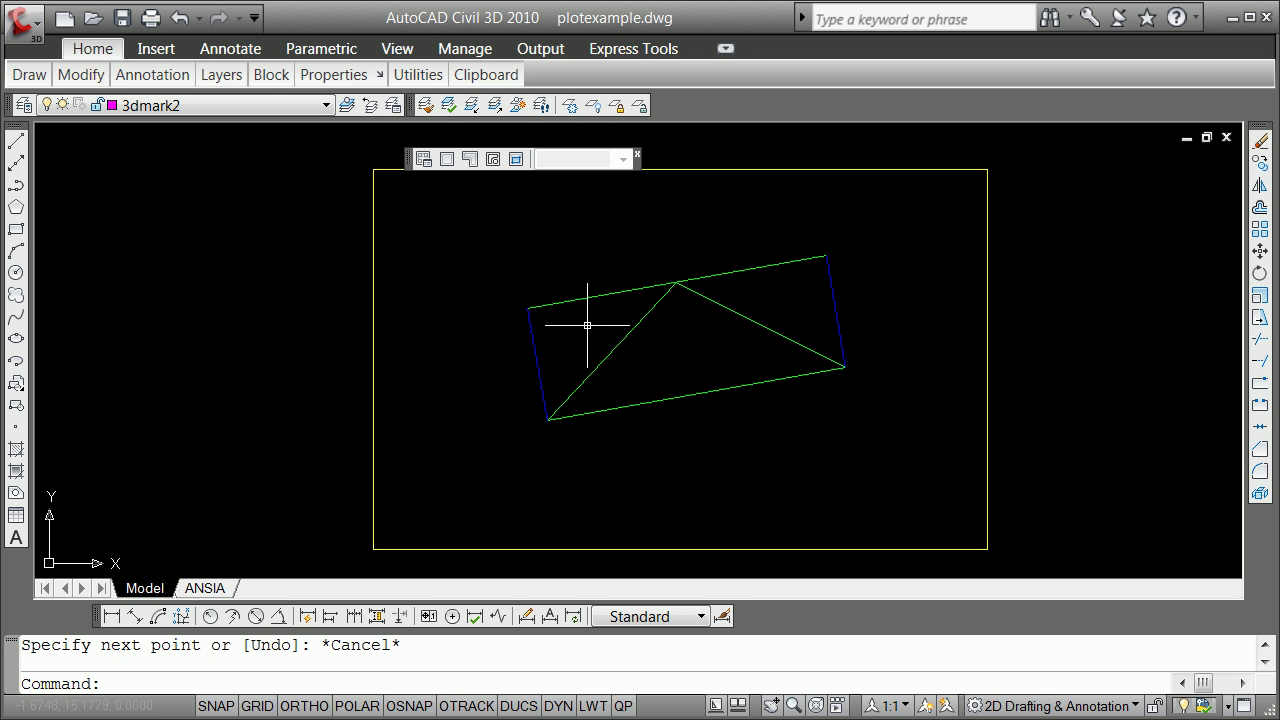
pyautogui.write('oly')
pyautogui.press('Return')
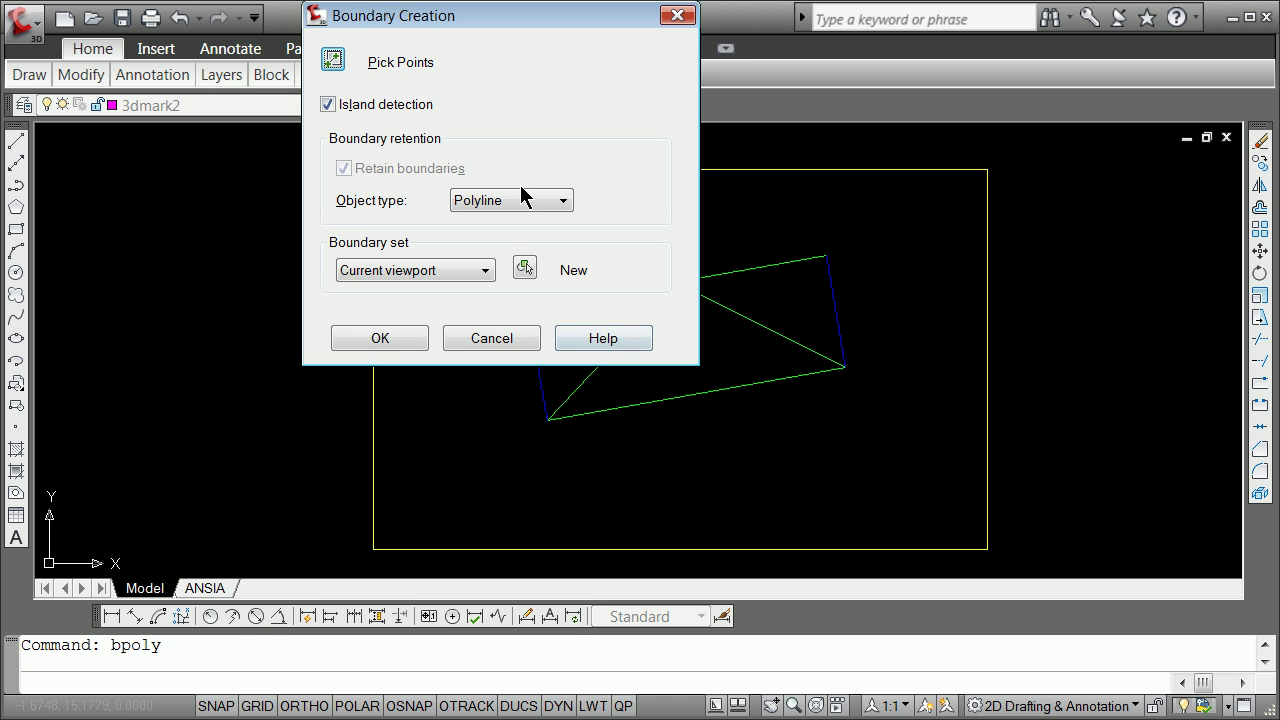
pyautogui.click(400, 340)
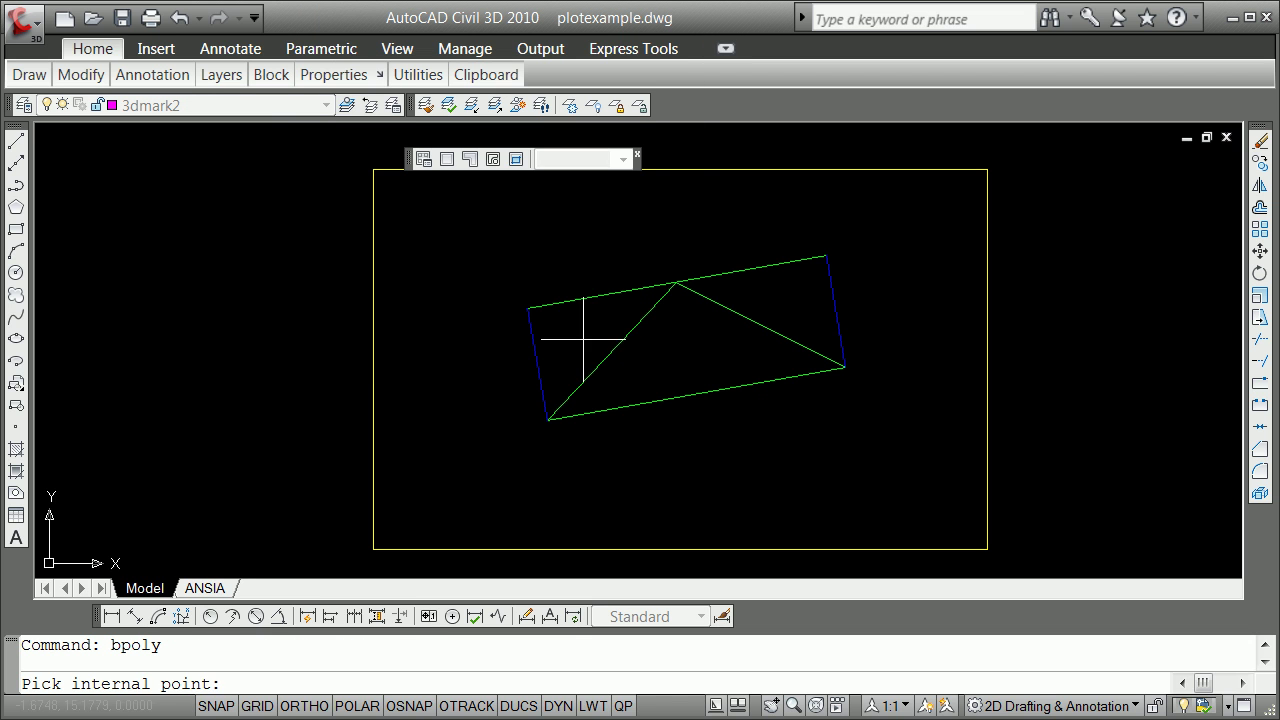
pyautogui.click(580, 340)
pyautogui.click(668, 354)
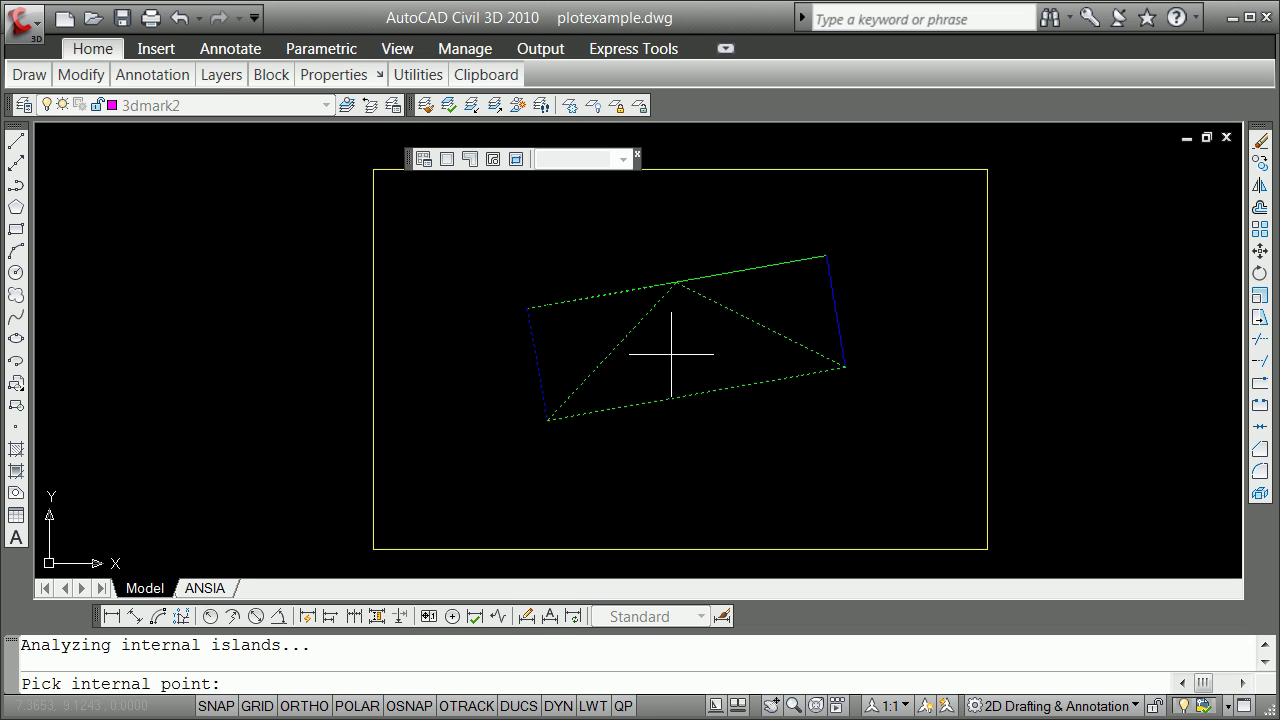
pyautogui.click(770, 295)
pyautogui.press('Return')
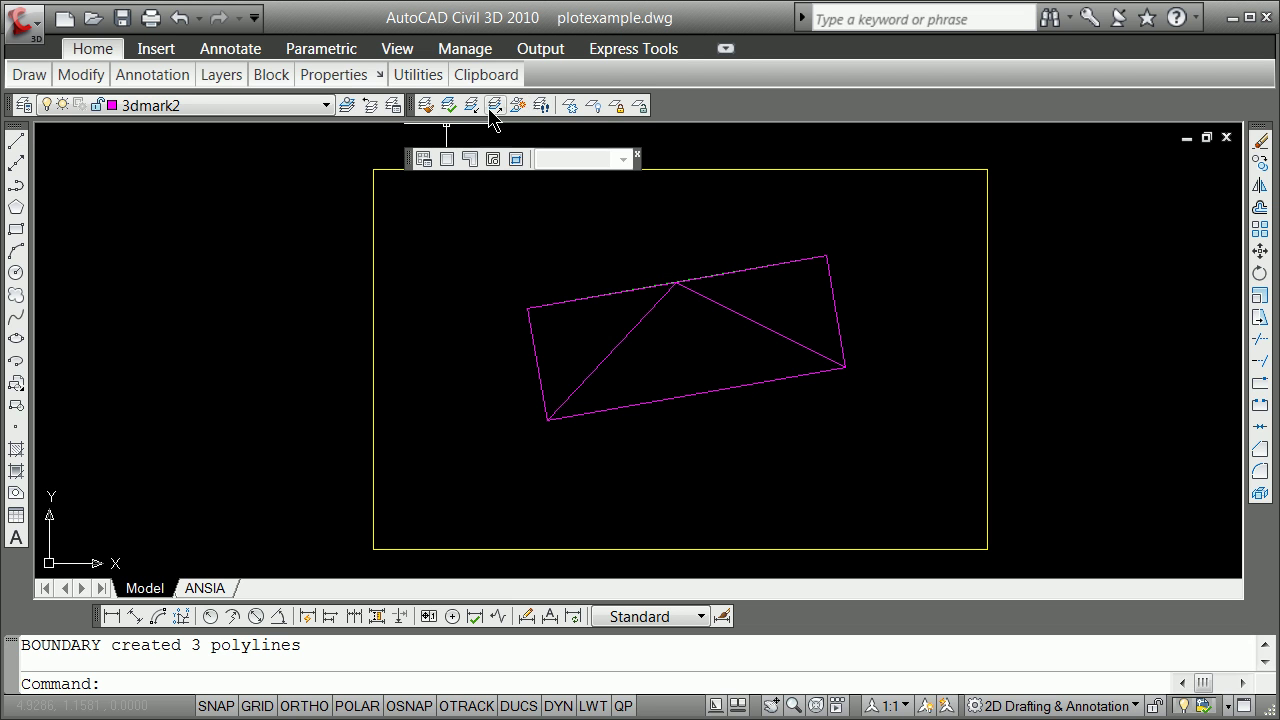
# Isolate the 3dmark2 layer by picking one of the magenta boundary polylines
pyautogui.click(518, 105)
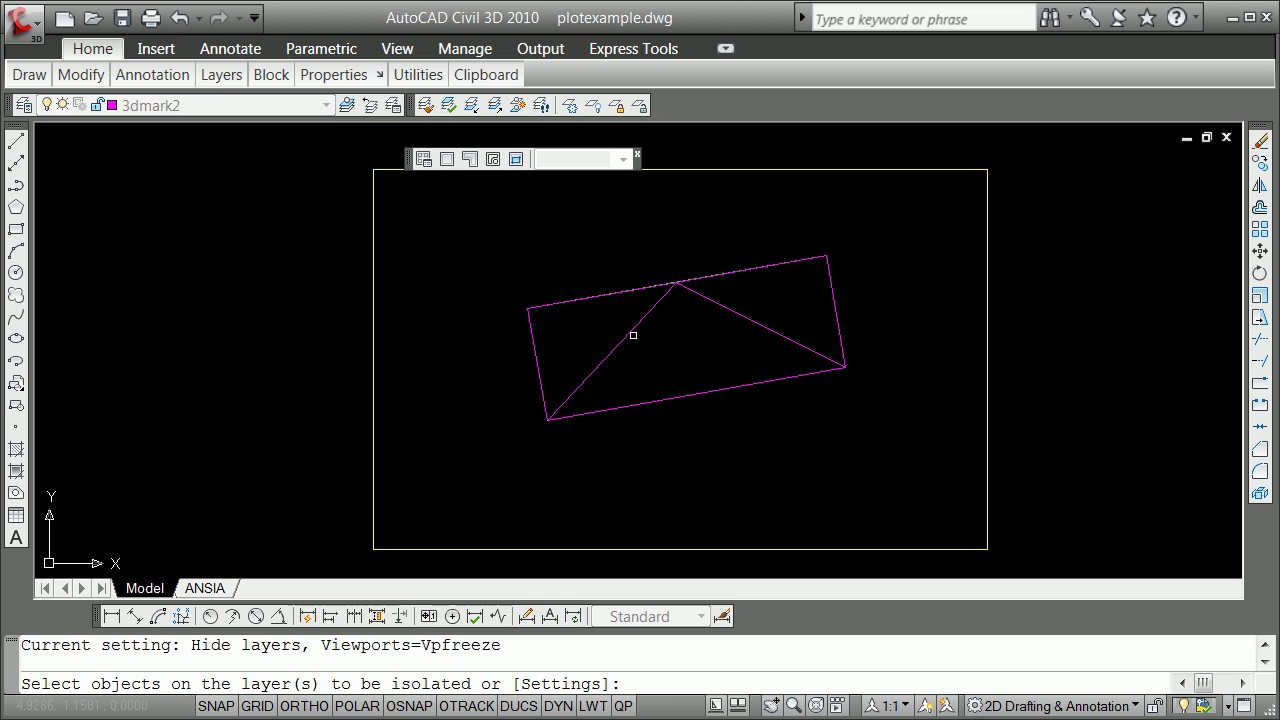
pyautogui.click(630, 331)
pyautogui.press('Return')
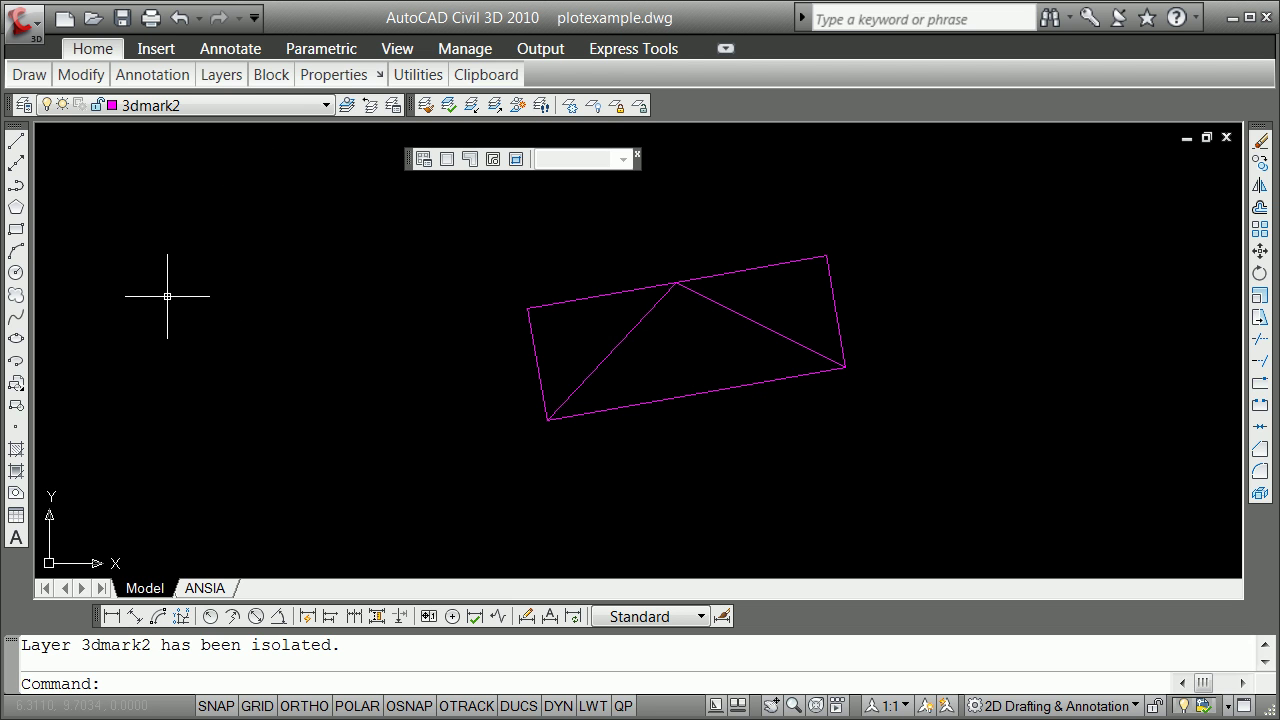
# Draw a circle inside each triangle: radius about 0.44 in the left, about 0.71 in the middle, and a small one in the right
pyautogui.click(16, 273)
pyautogui.click(564, 342)
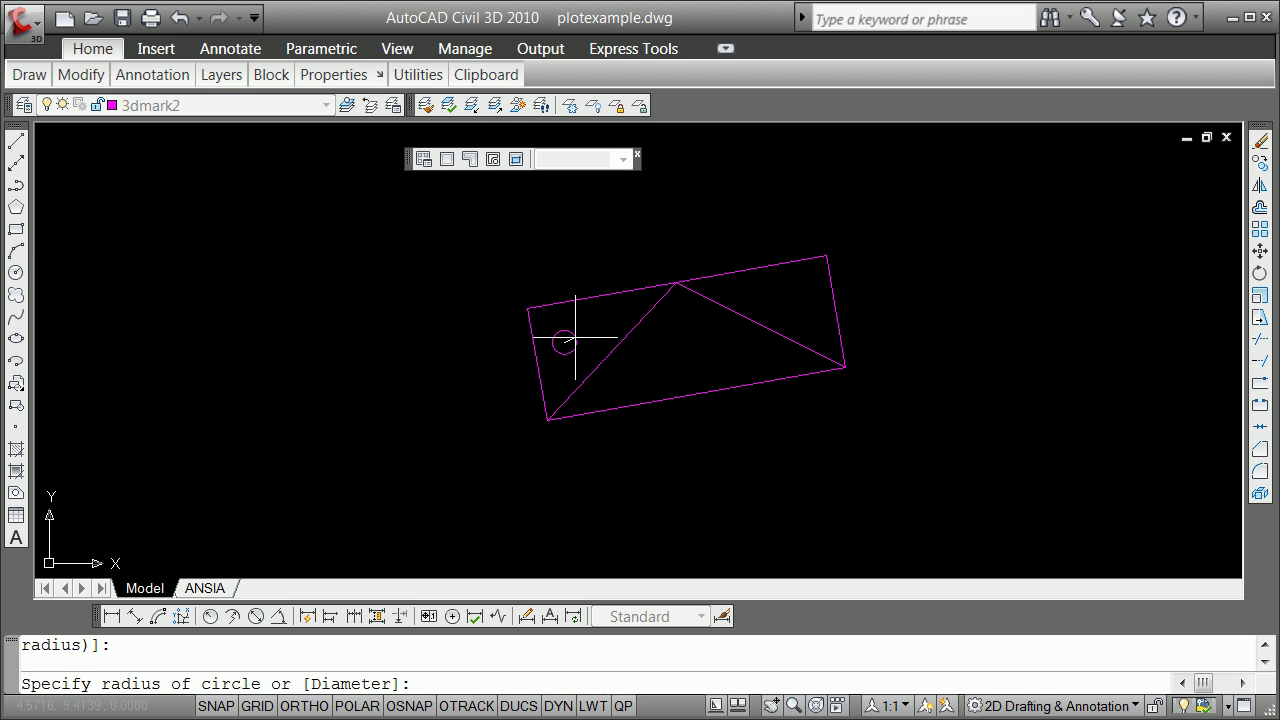
pyautogui.click(578, 336)
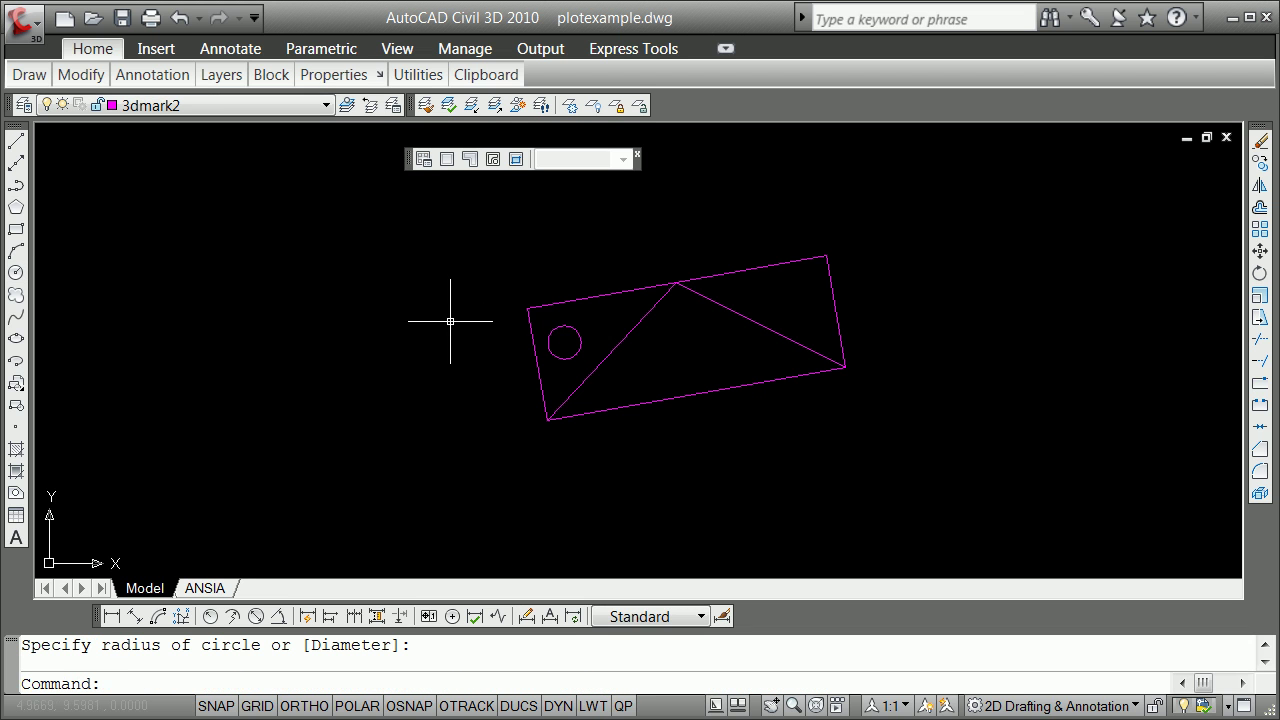
pyautogui.click(16, 273)
pyautogui.click(672, 347)
pyautogui.click(698, 341)
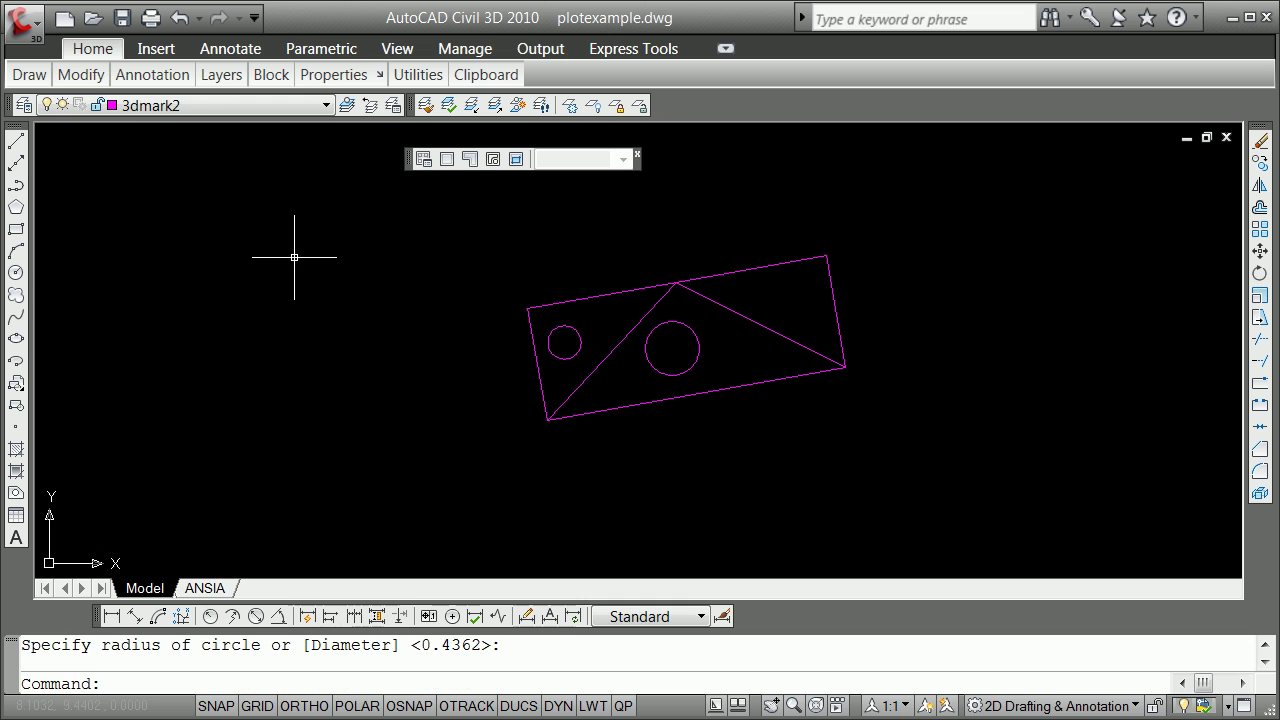
pyautogui.click(16, 273)
pyautogui.click(788, 304)
pyautogui.click(806, 302)
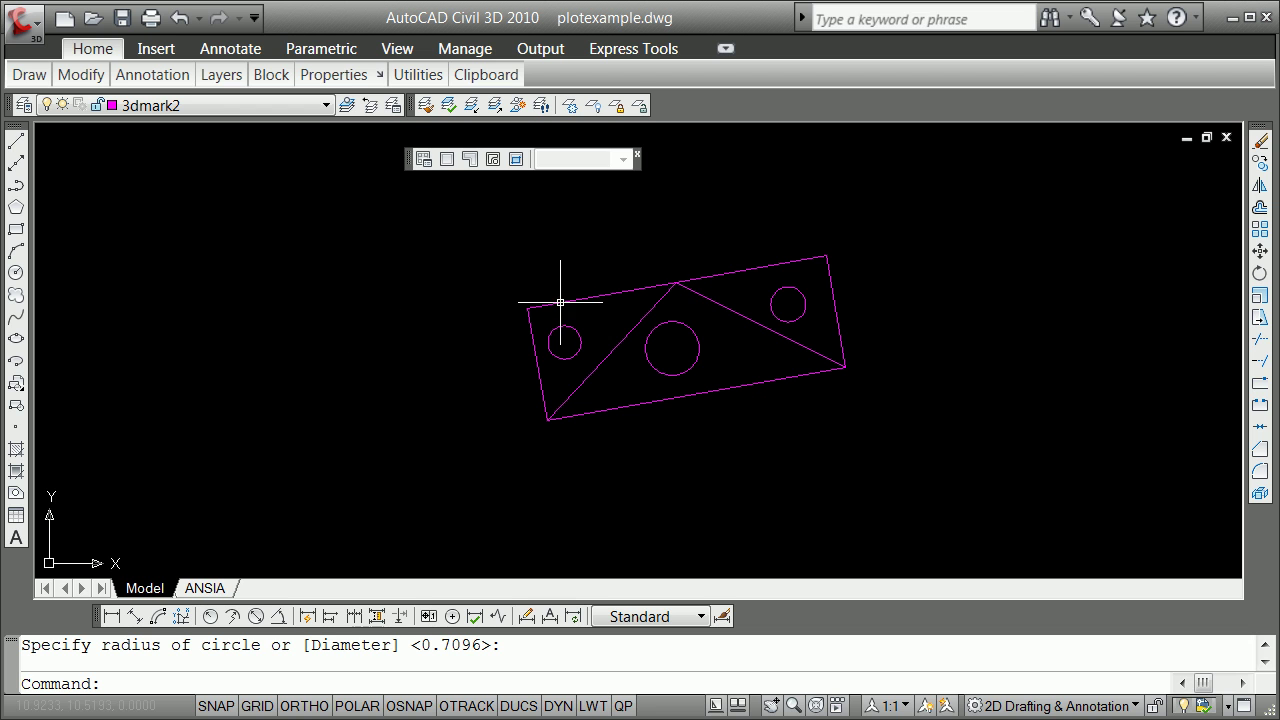
pyautogui.press('Escape')
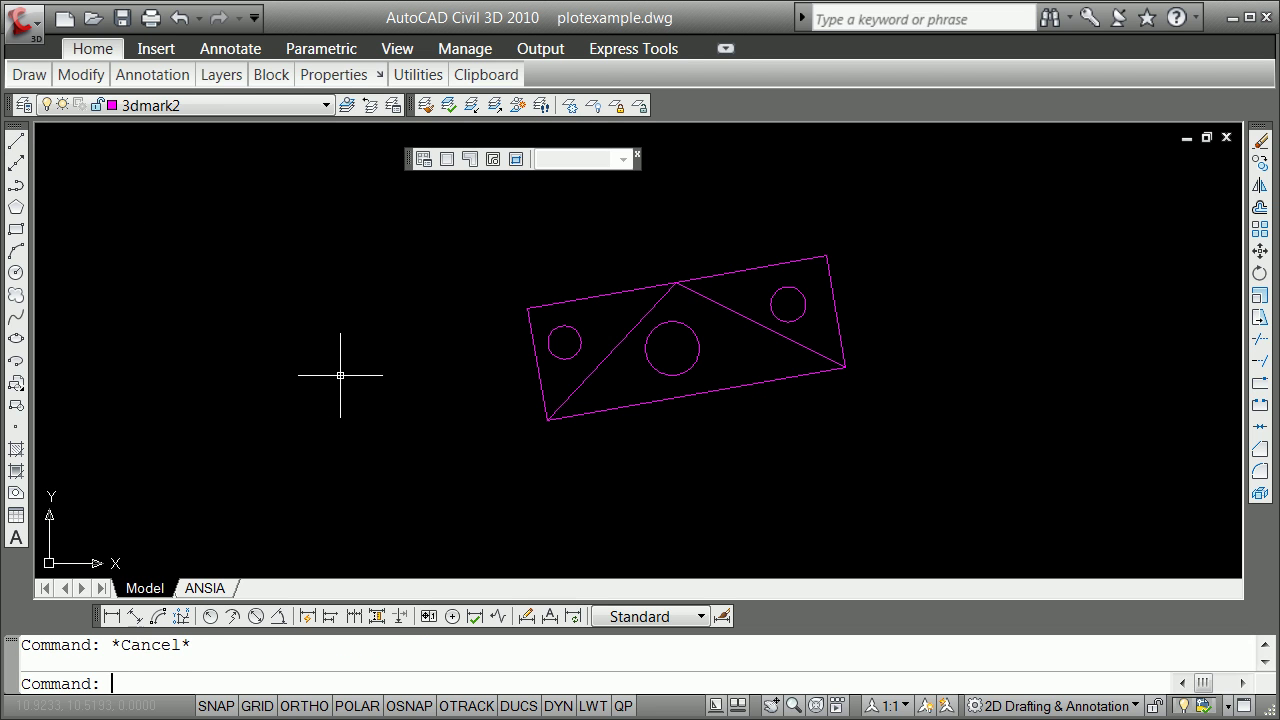
# Select the left, middle and right boundary polylines one at a time to check their extents, clearing each selection
pyautogui.click(655, 291)
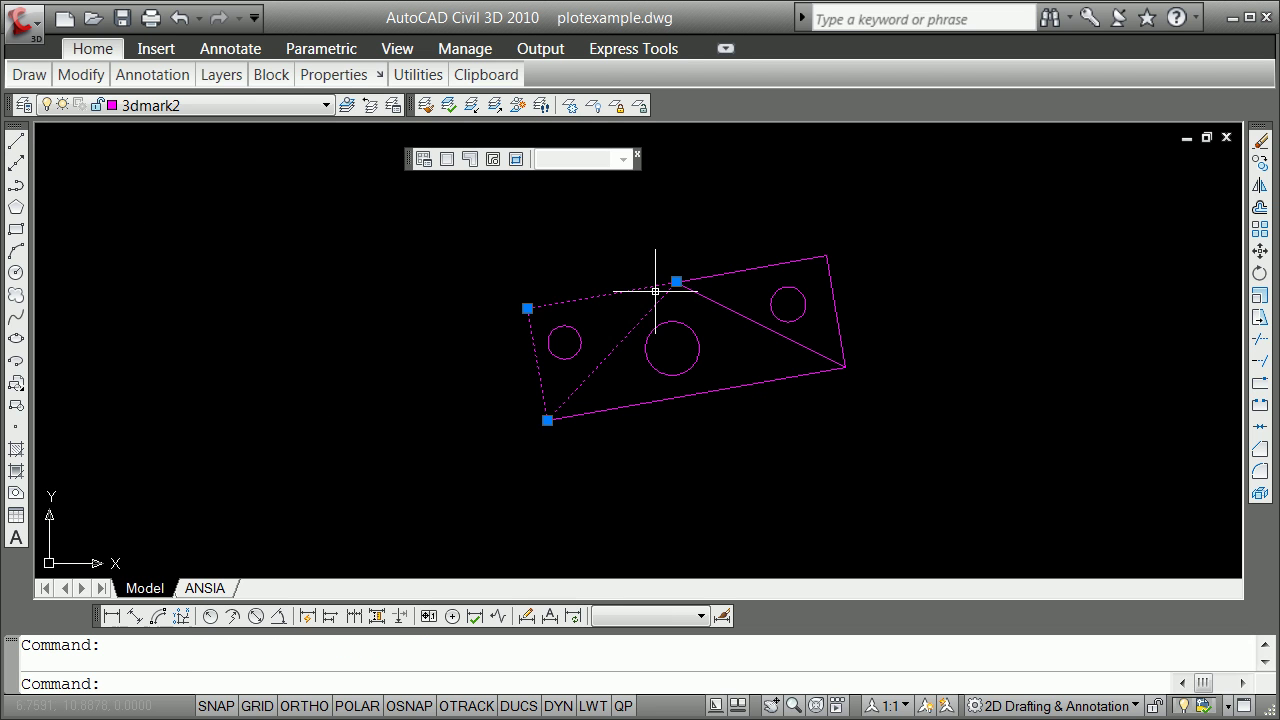
pyautogui.press('Escape')
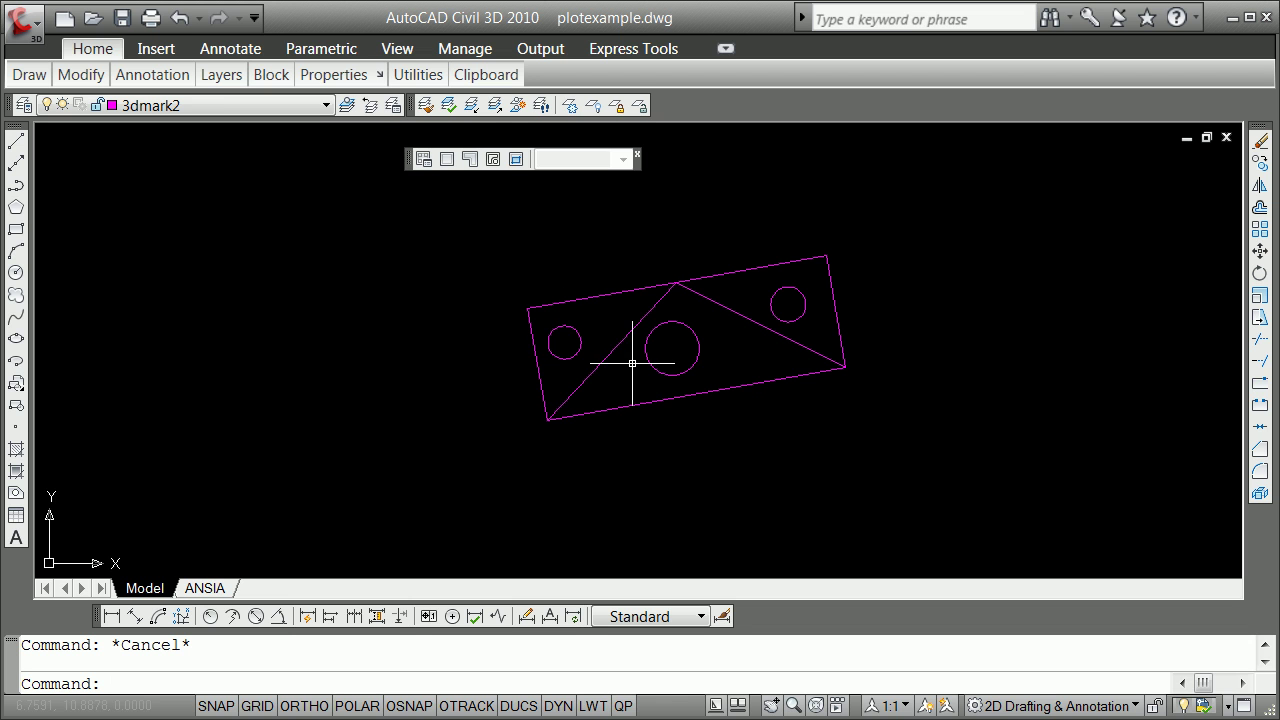
pyautogui.click(722, 388)
pyautogui.press('Escape')
pyautogui.click(834, 314)
pyautogui.press('Escape')
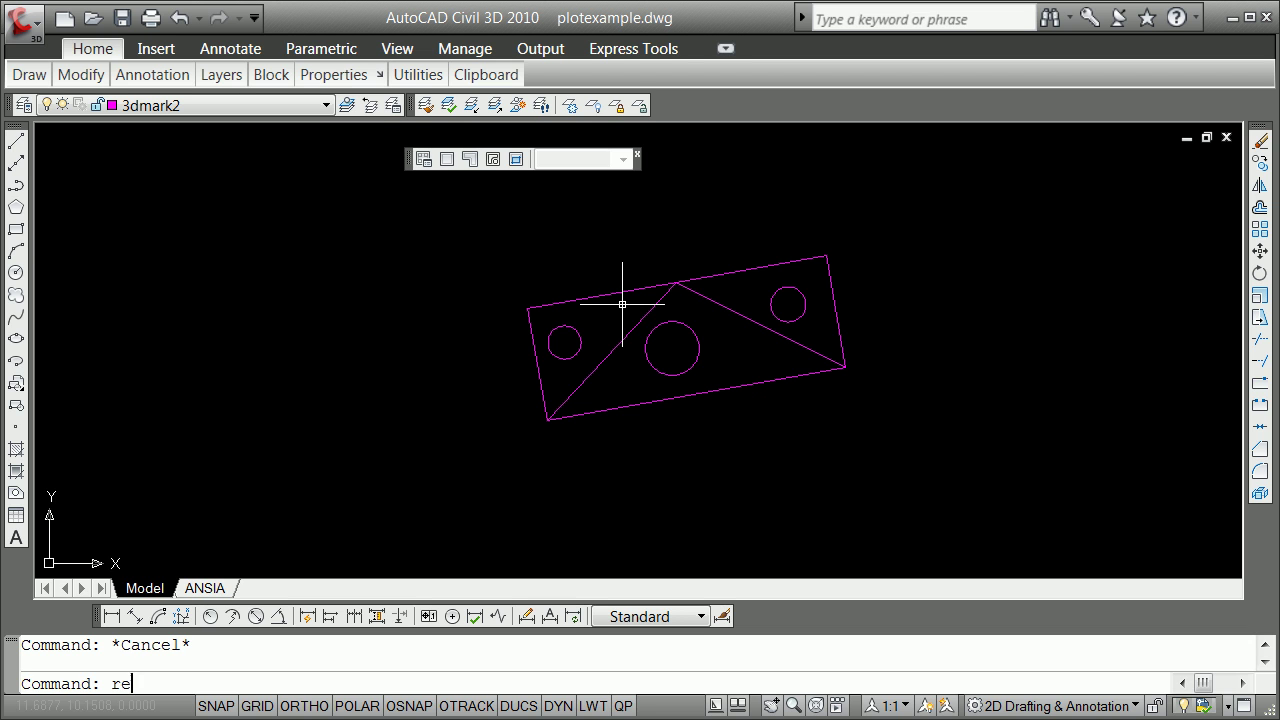
# Convert the three triangular polylines and the three circles into regions
pyautogui.press('Return')
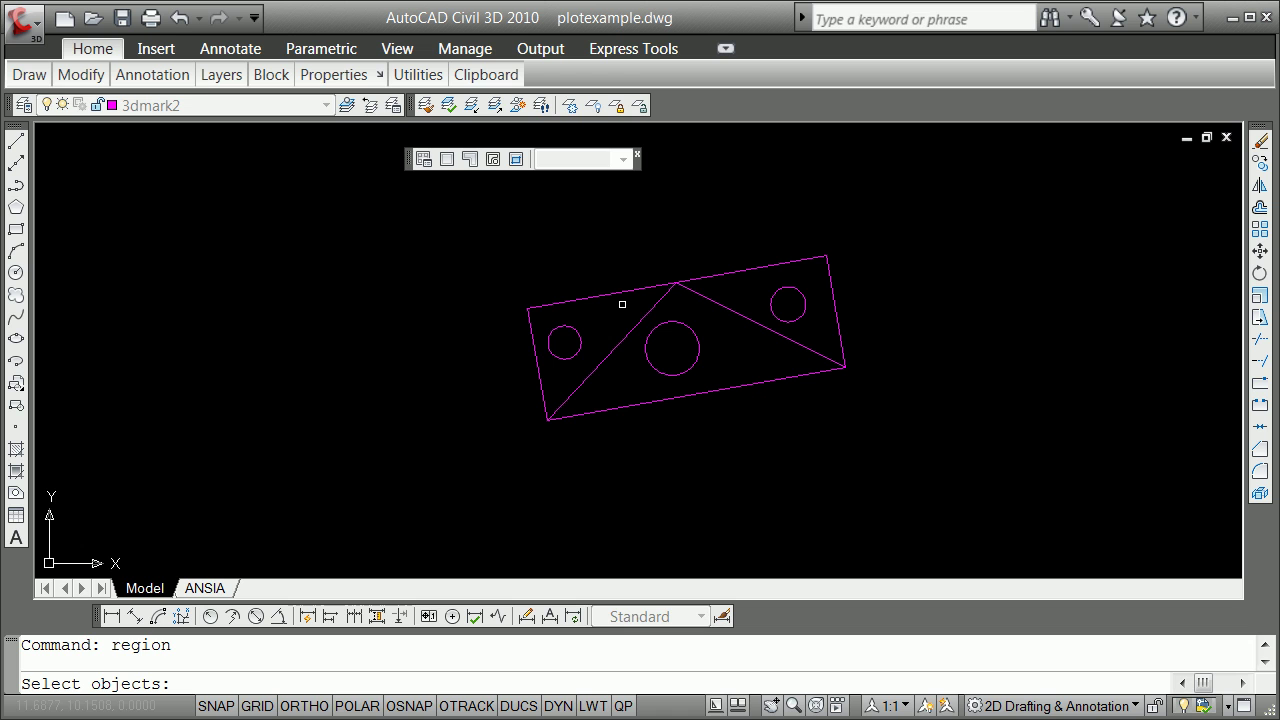
pyautogui.click(624, 292)
pyautogui.click(577, 330)
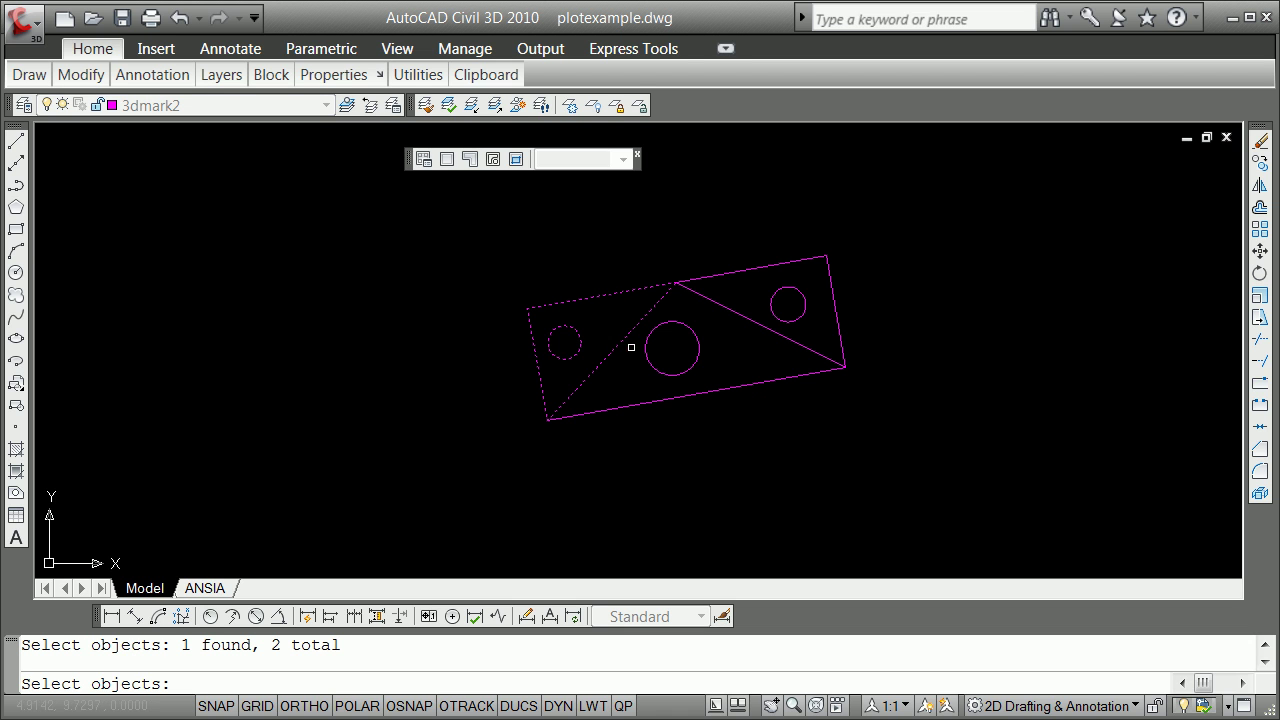
pyautogui.click(702, 393)
pyautogui.click(803, 318)
pyautogui.click(836, 303)
pyautogui.press('Return')
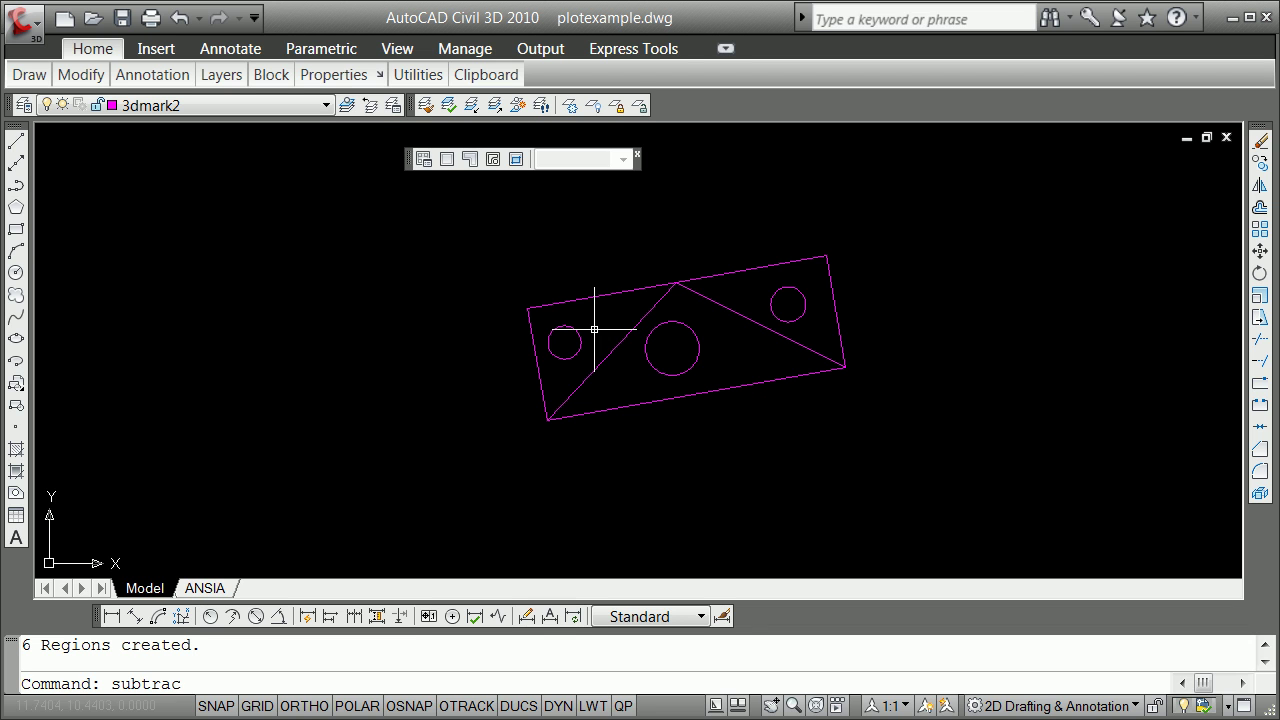
# Subtract the left circle region from the left triangular region
pyautogui.write('subtract')
pyautogui.press('Return')
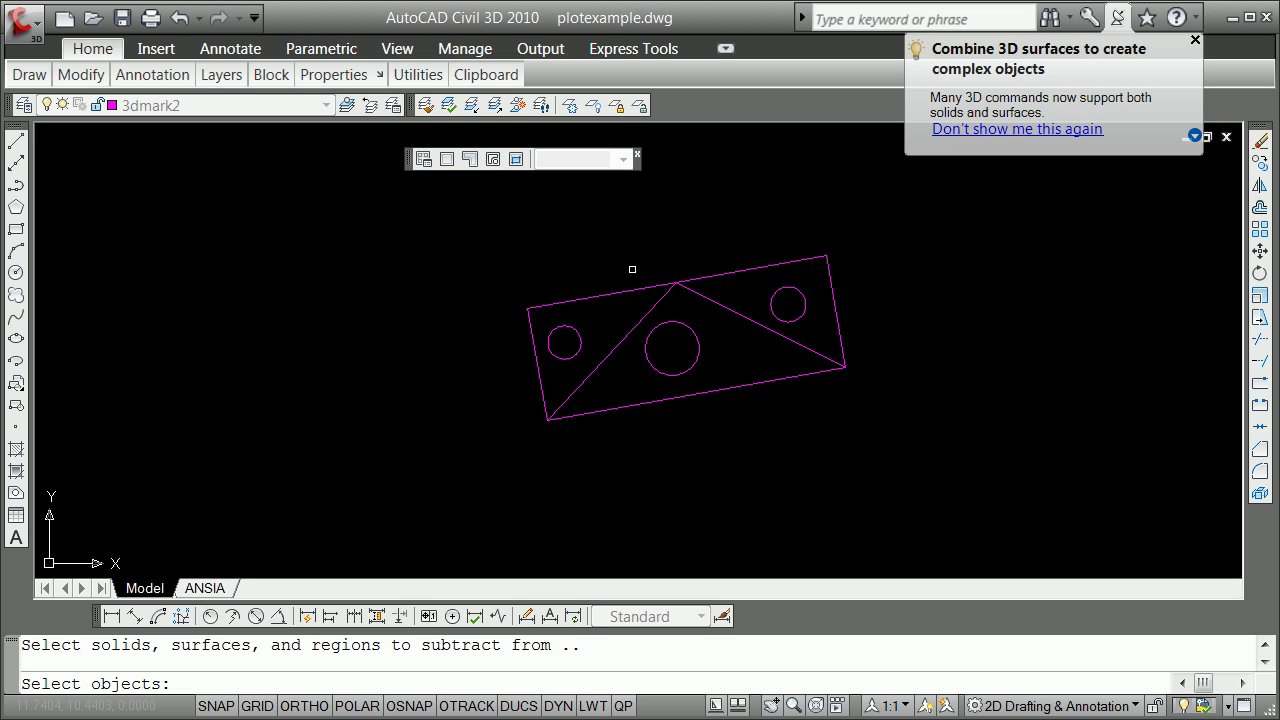
pyautogui.click(622, 292)
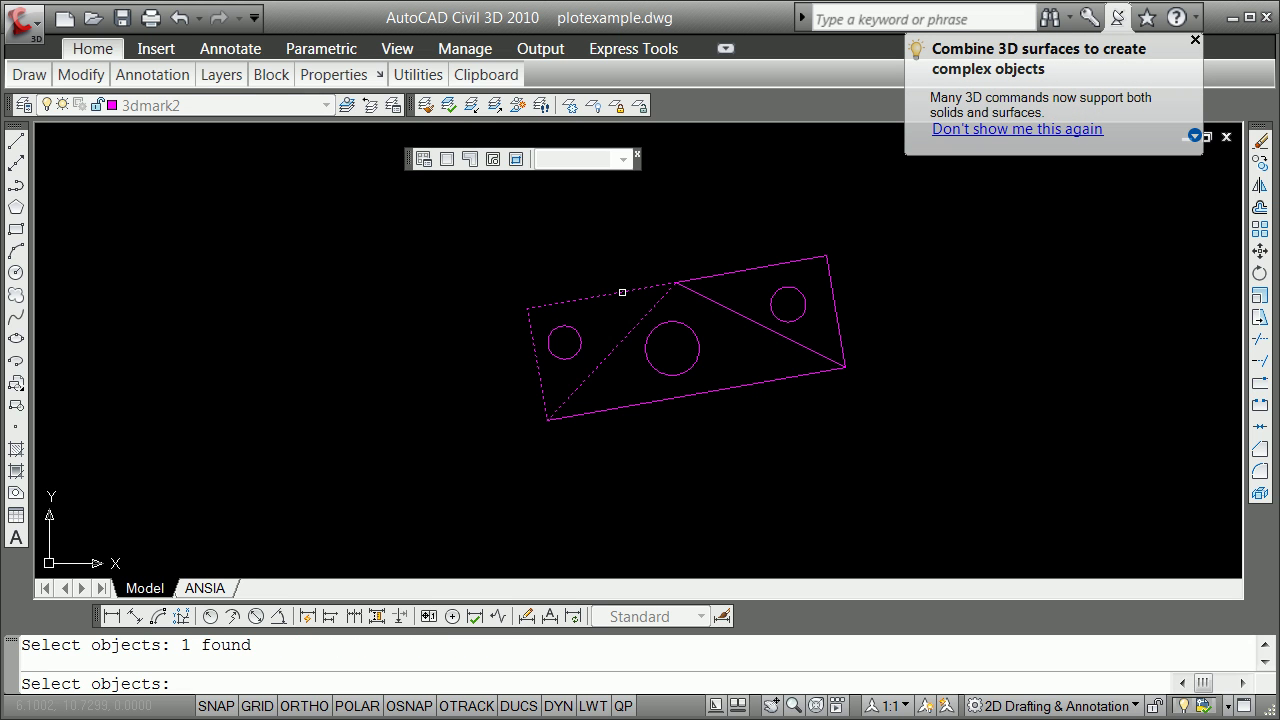
pyautogui.press('Return')
pyautogui.click(579, 341)
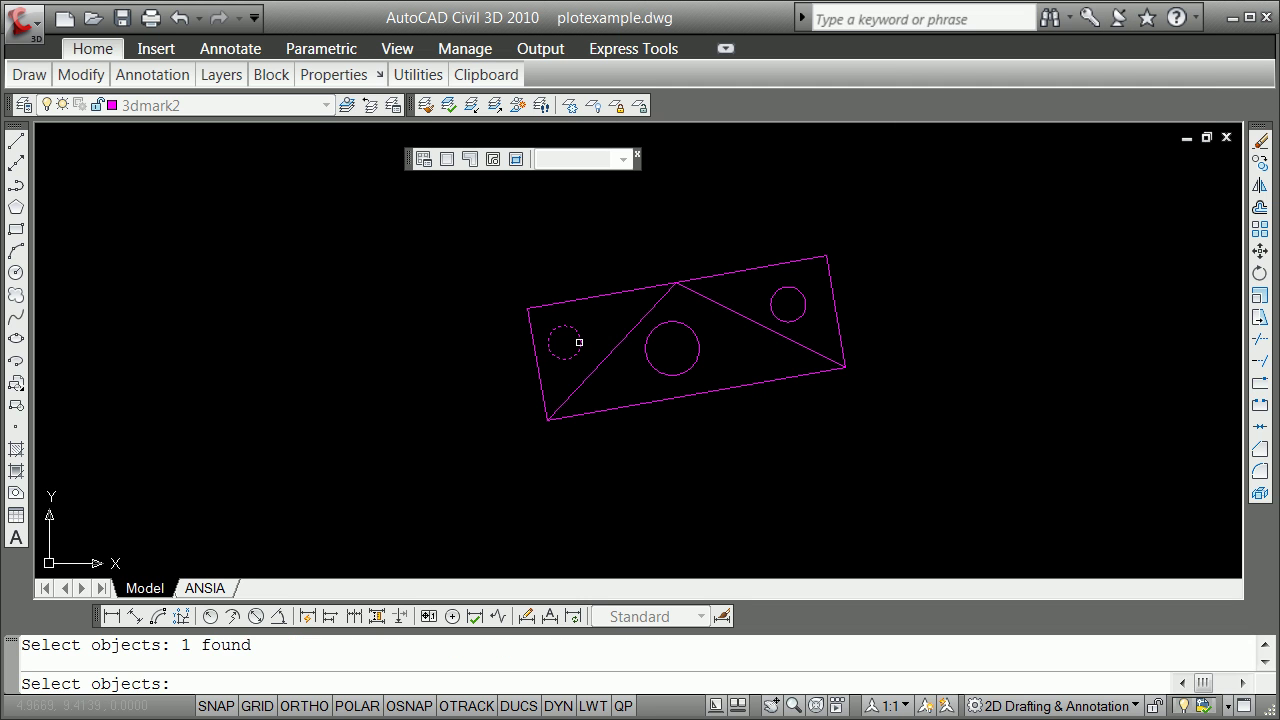
pyautogui.press('Return')
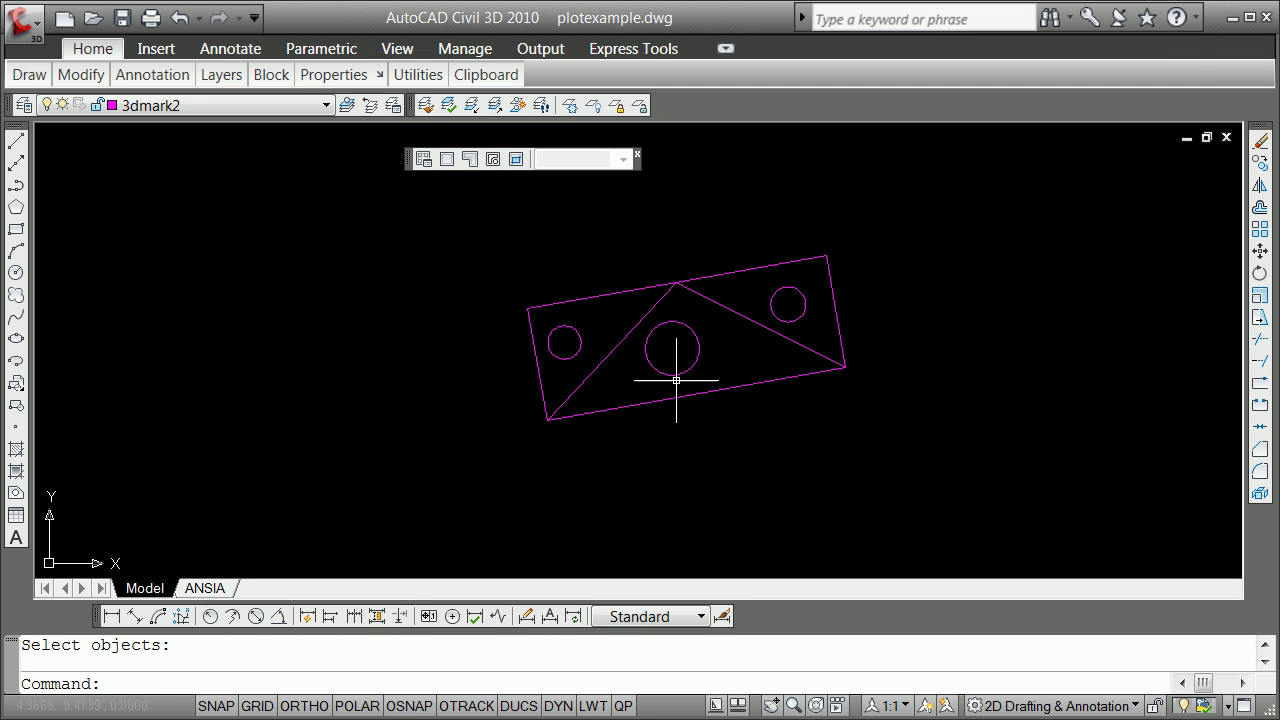
# Subtract the large middle circle region from the middle triangular region
pyautogui.press('Return')
pyautogui.click(720, 391)
pyautogui.press('Return')
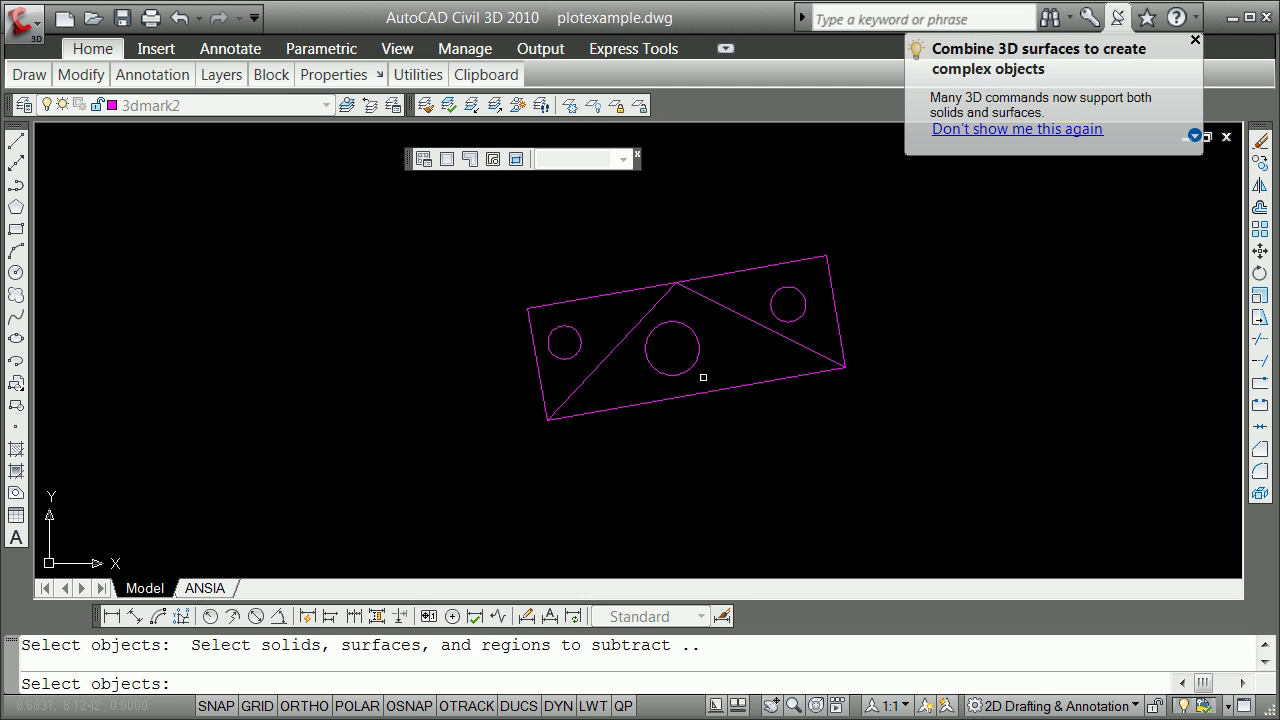
pyautogui.click(687, 362)
pyautogui.click(691, 366)
pyautogui.click(692, 366)
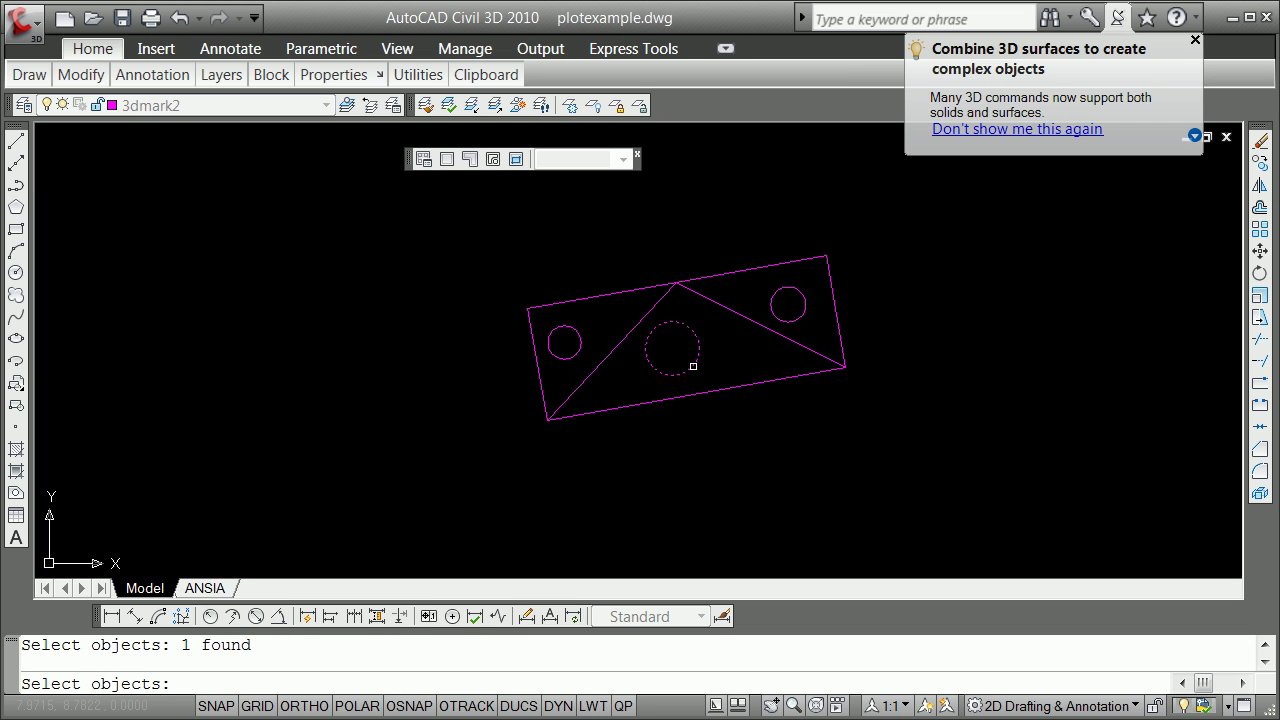
pyautogui.press('Return')
# Subtract the right circle region from the right triangular region
pyautogui.press('Return')
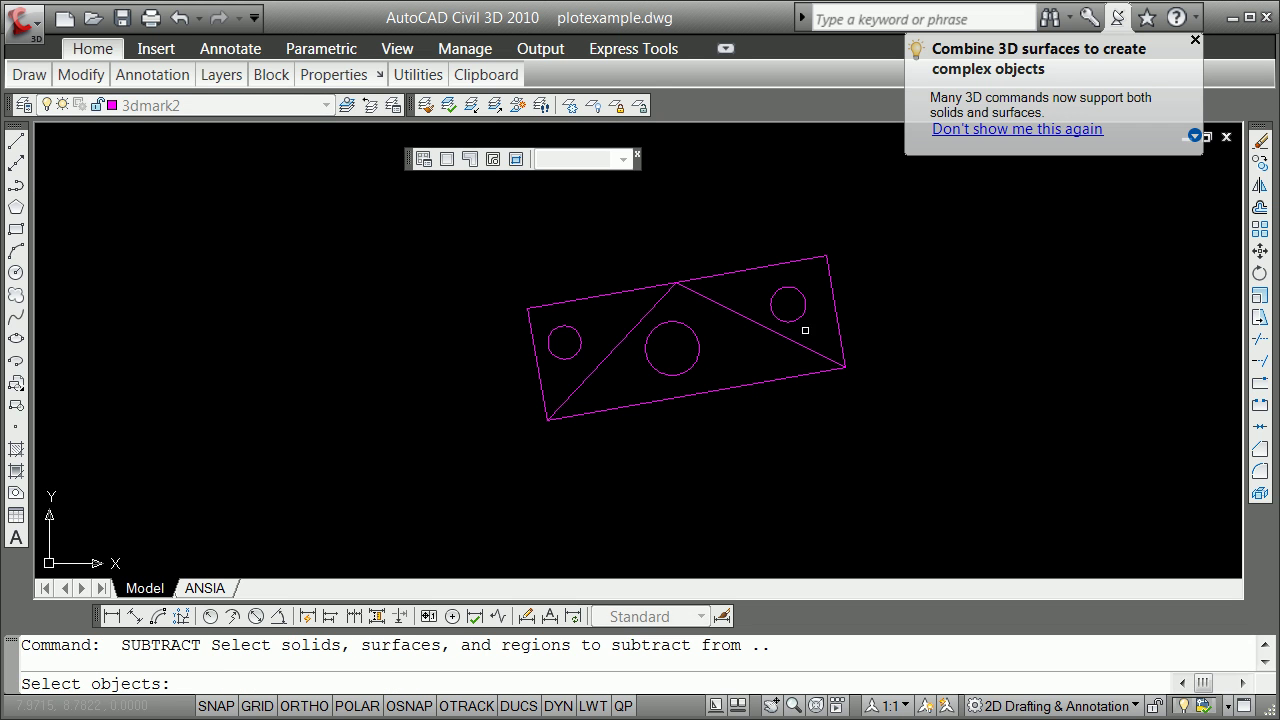
pyautogui.click(837, 297)
pyautogui.click(832, 300)
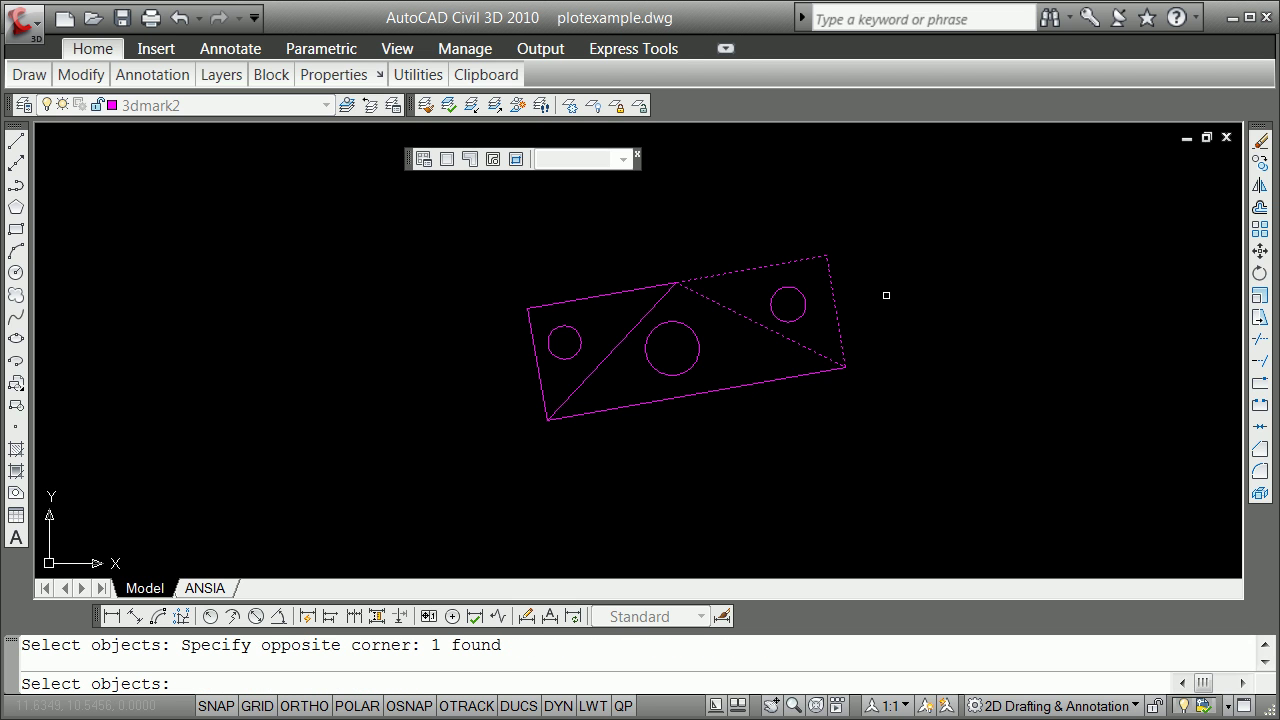
pyautogui.press('Return')
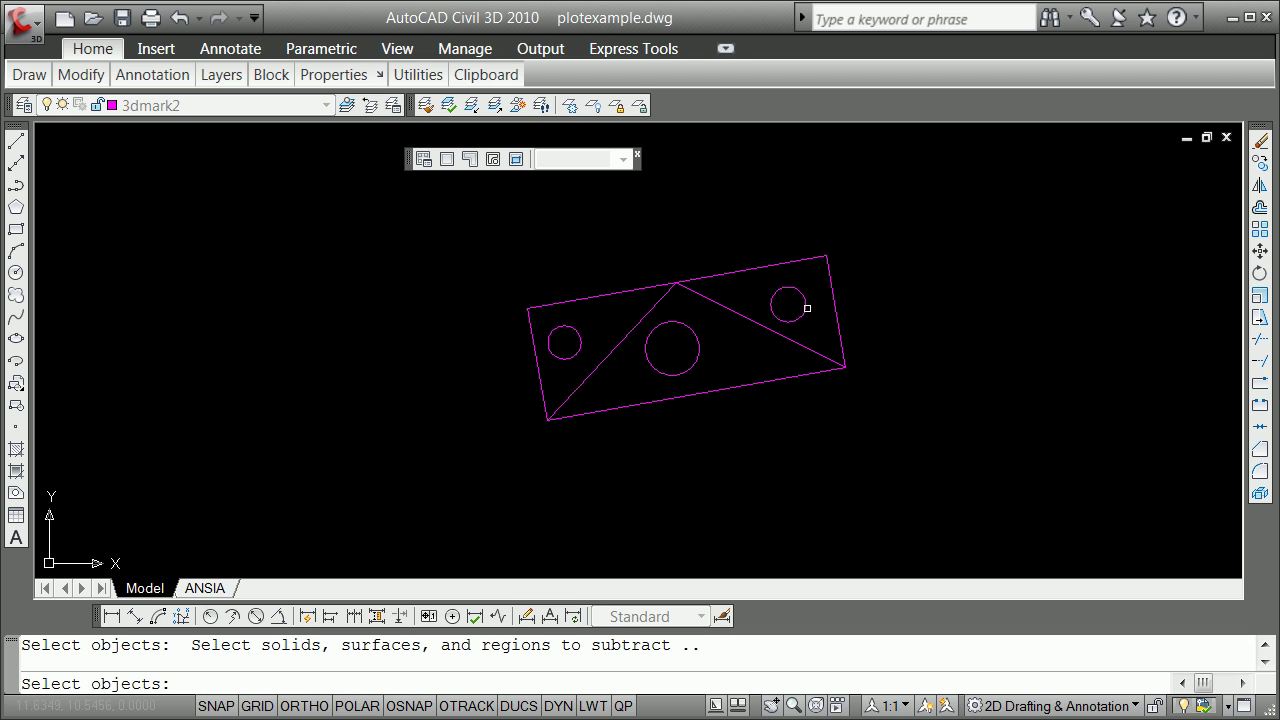
pyautogui.click(807, 306)
pyautogui.press('Return')
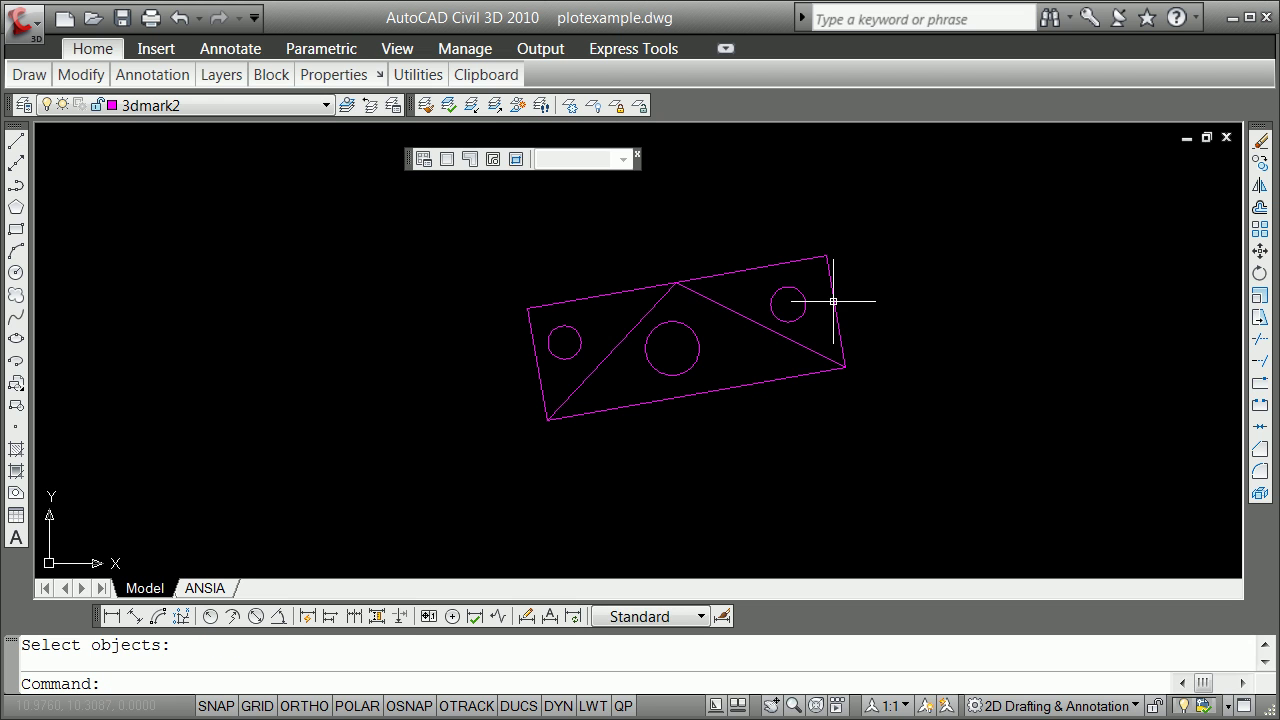
# Select the right, middle and left regions in turn to check that each includes its circular hole, clearing each selection
pyautogui.click(833, 300)
pyautogui.press('Escape')
pyautogui.click(753, 383)
pyautogui.press('Escape')
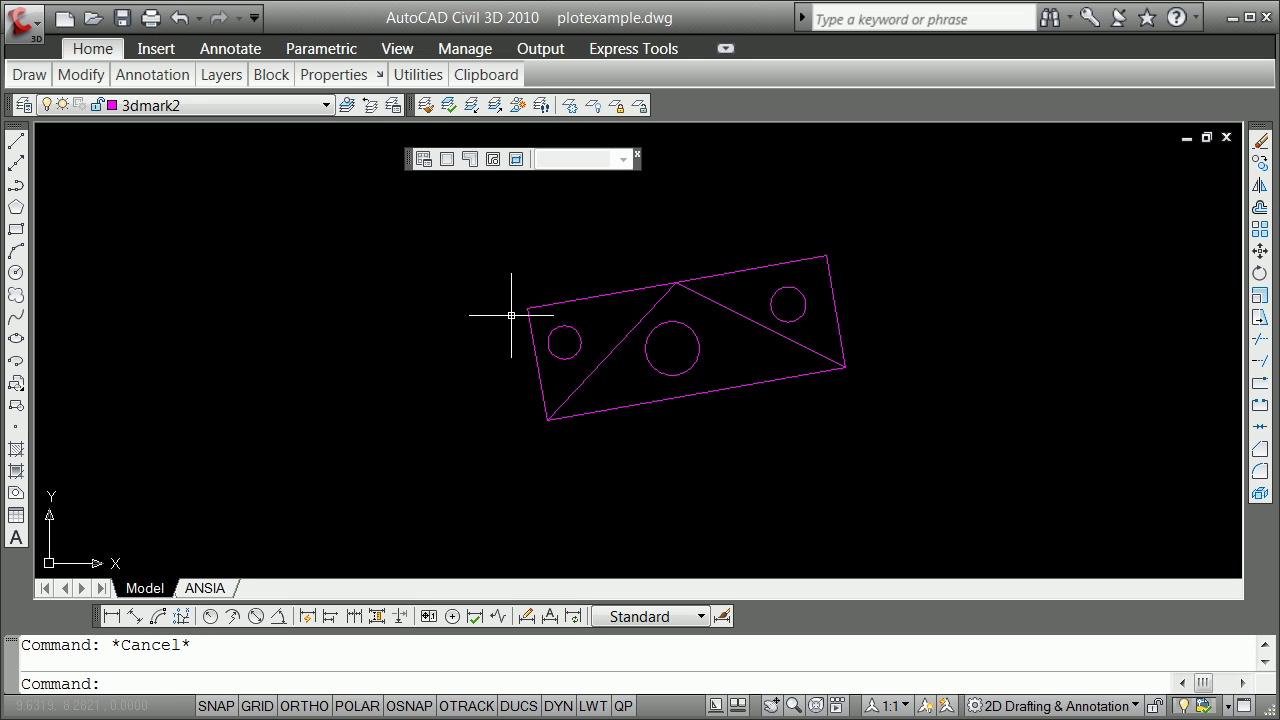
pyautogui.click(527, 308)
pyautogui.press('Escape')
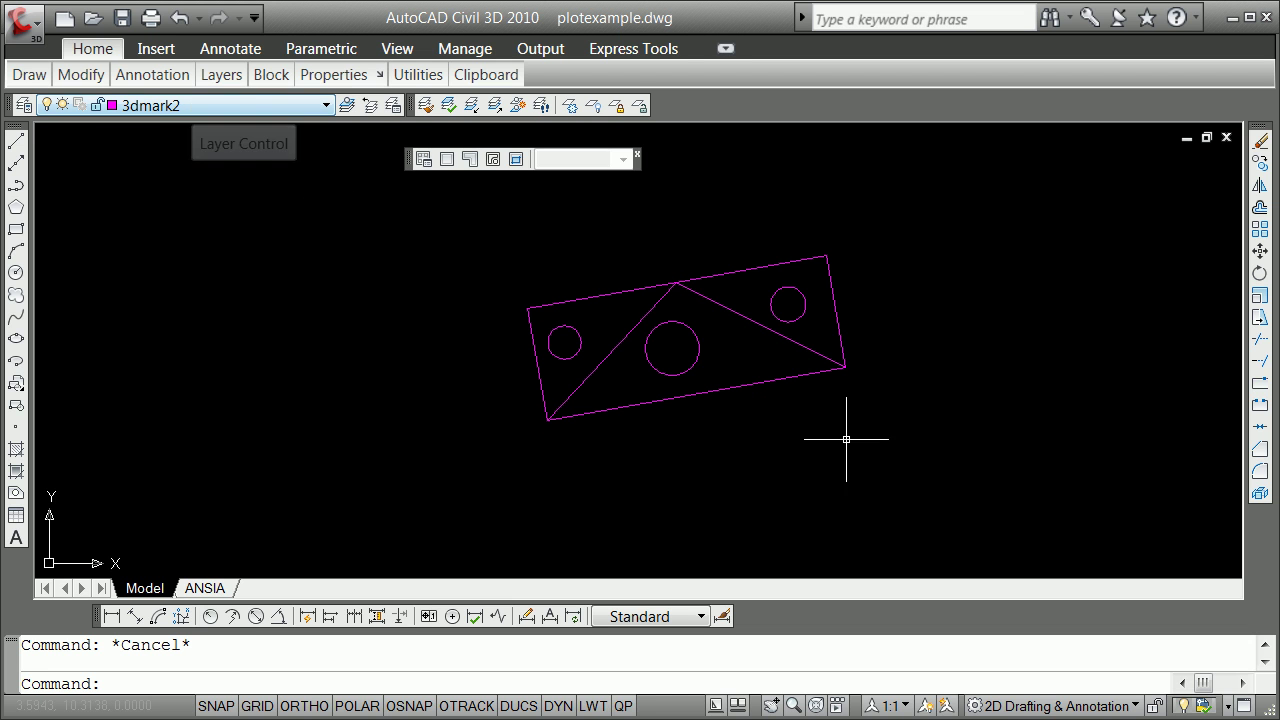
# Extrude the left triangular region with its hole to a height of 2
pyautogui.write('extrude')
pyautogui.press('Return')
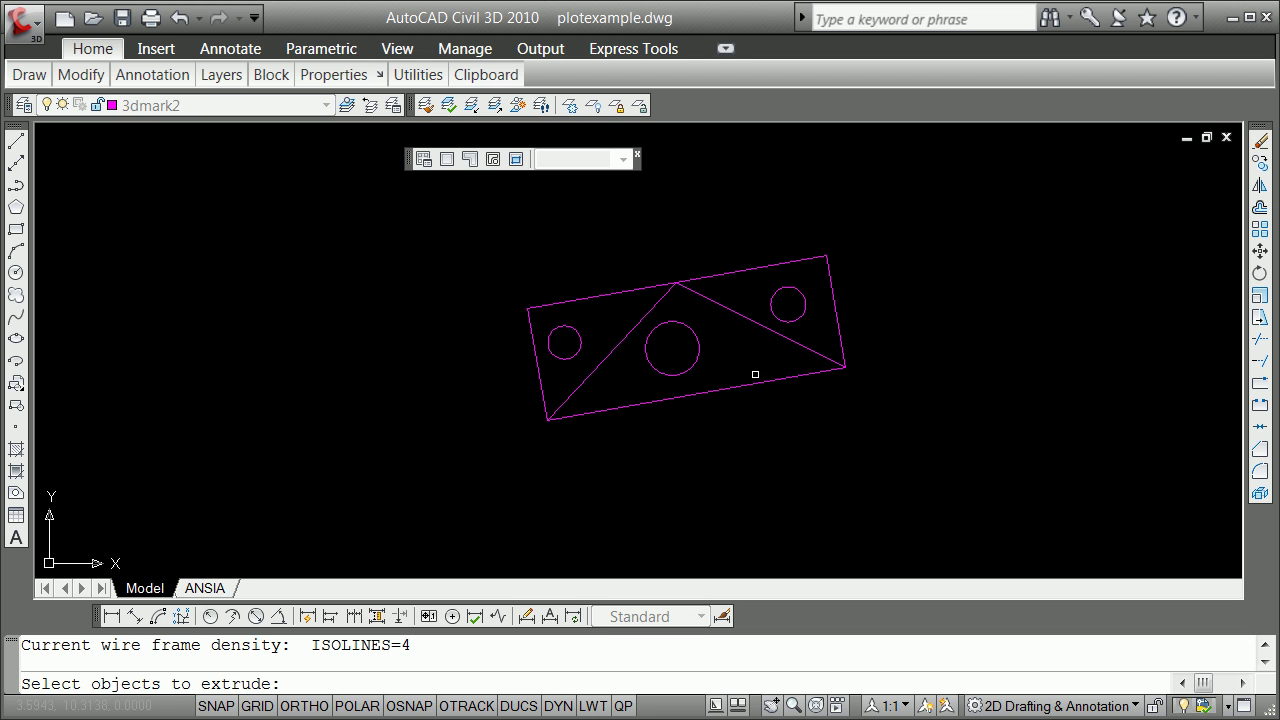
pyautogui.click(638, 290)
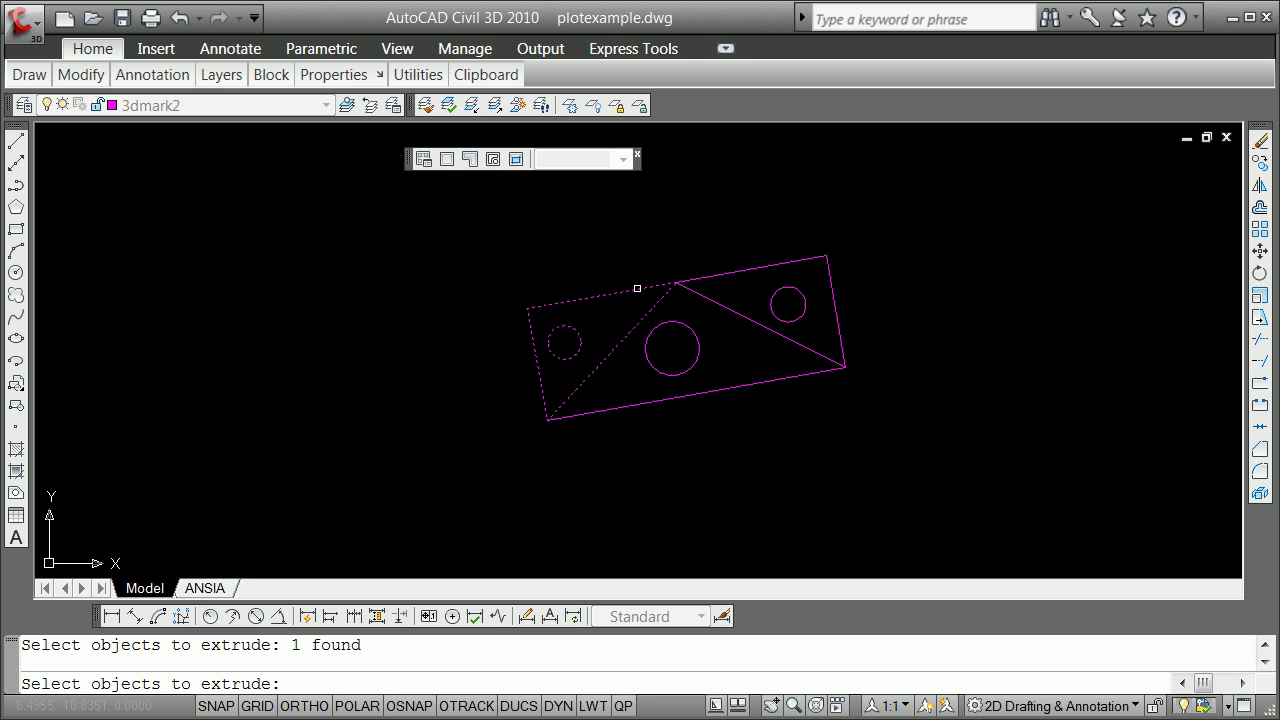
pyautogui.press('Return')
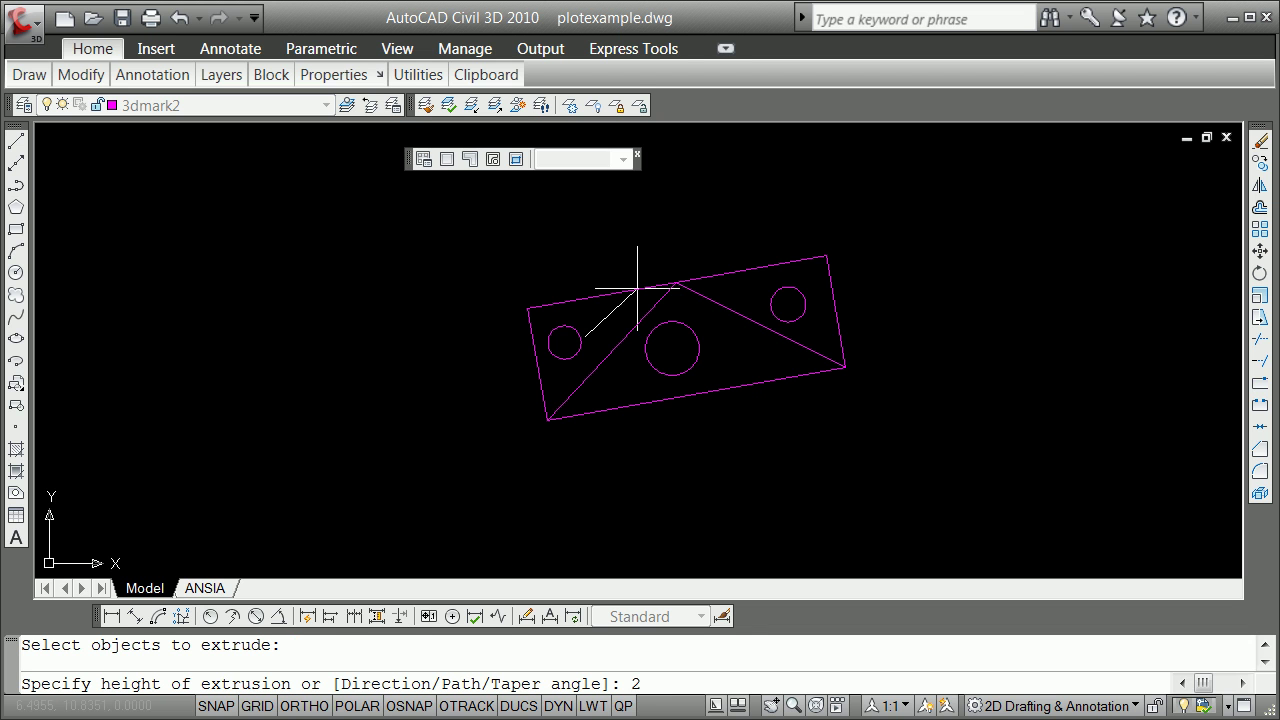
pyautogui.press('Return')
# Extrude the right triangular region with its hole to a height of 3
pyautogui.press('Return')
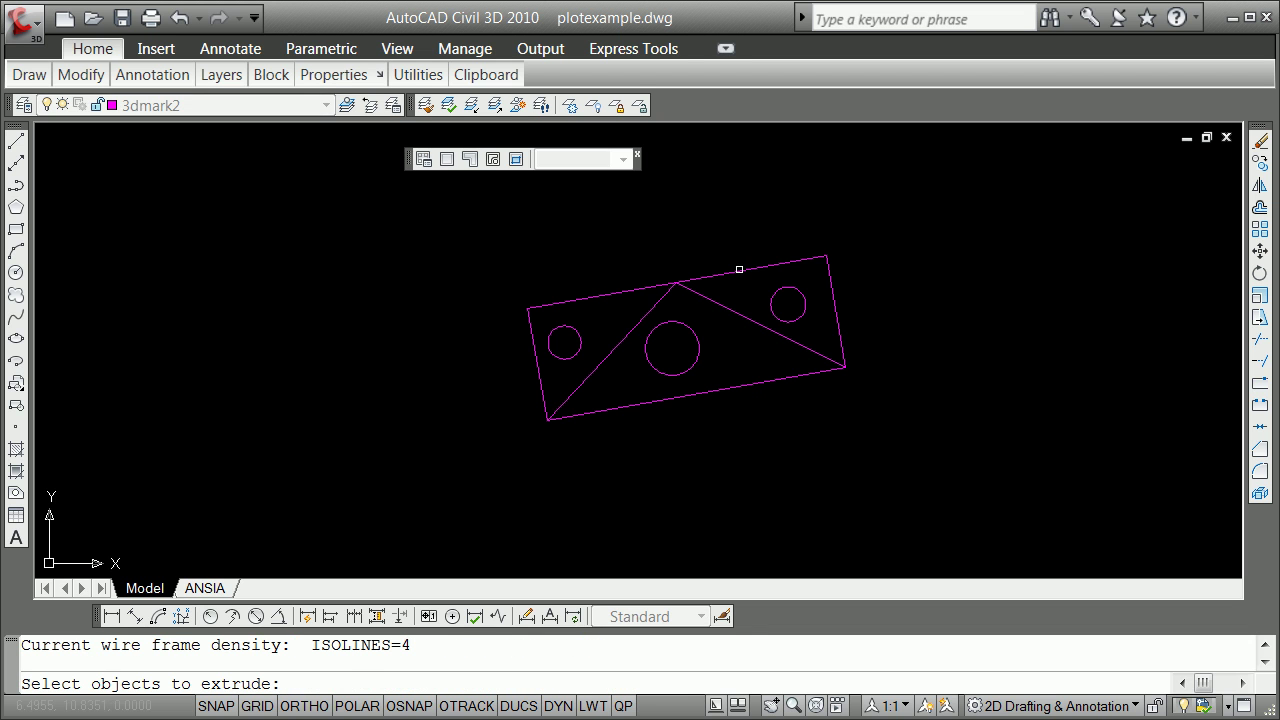
pyautogui.click(739, 269)
pyautogui.press('Return')
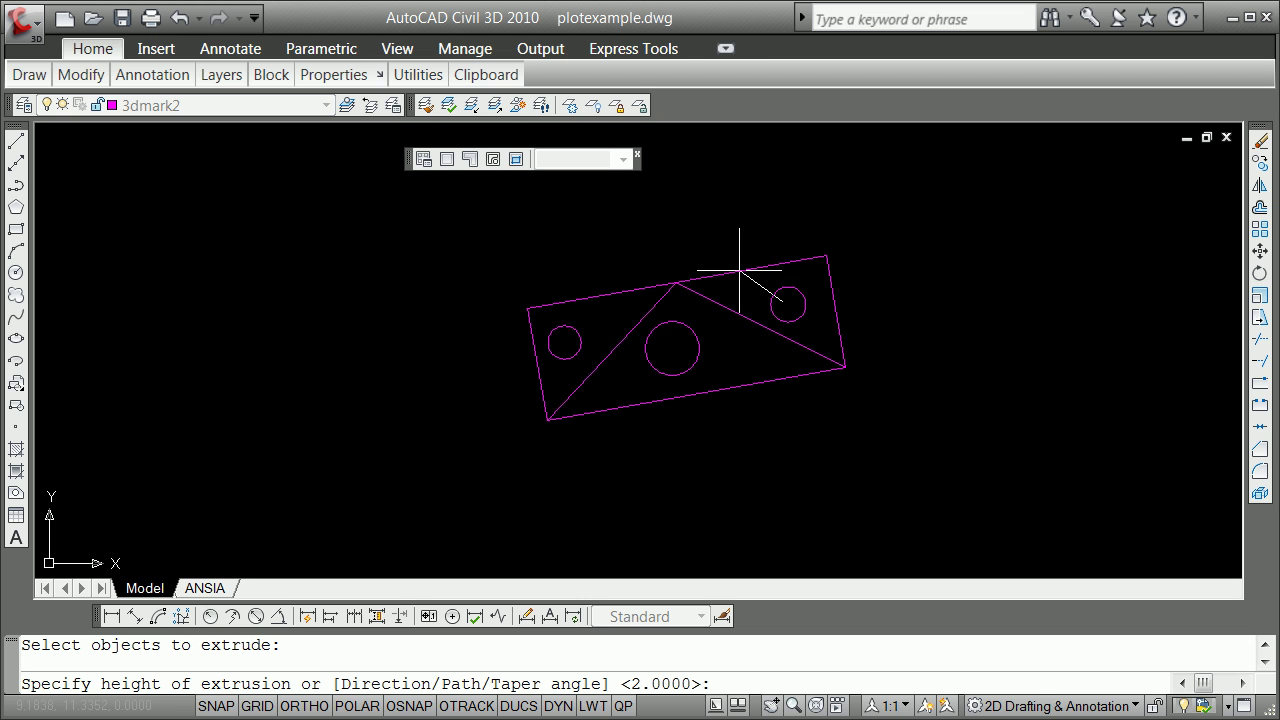
pyautogui.press('Return')
# Extrude the middle triangular region with its large hole to a height of 5
pyautogui.press('Return')
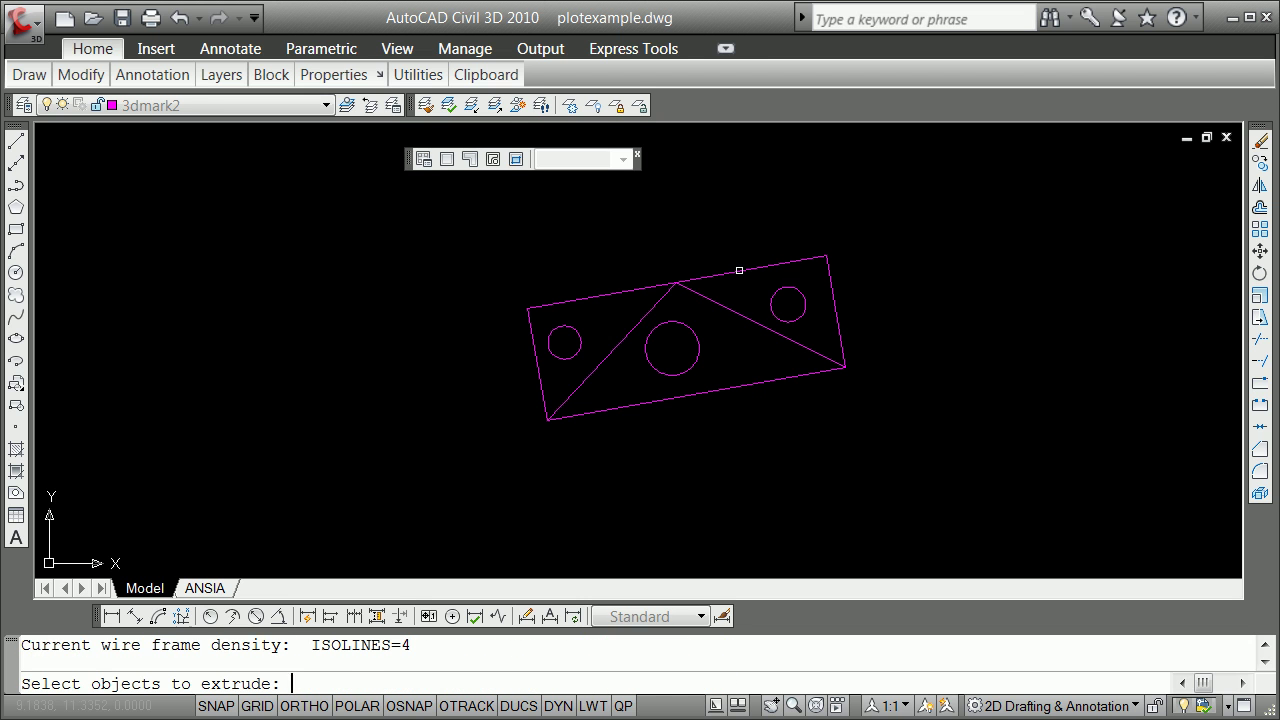
pyautogui.click(742, 384)
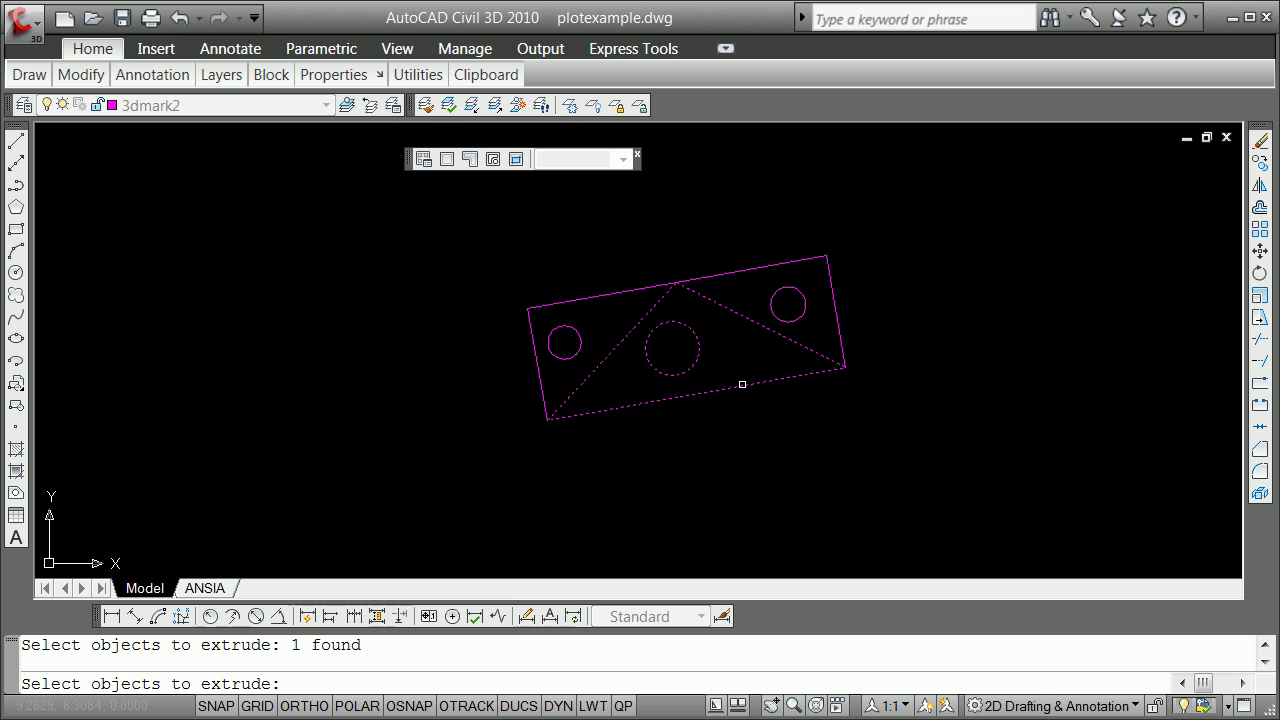
pyautogui.press('Return')
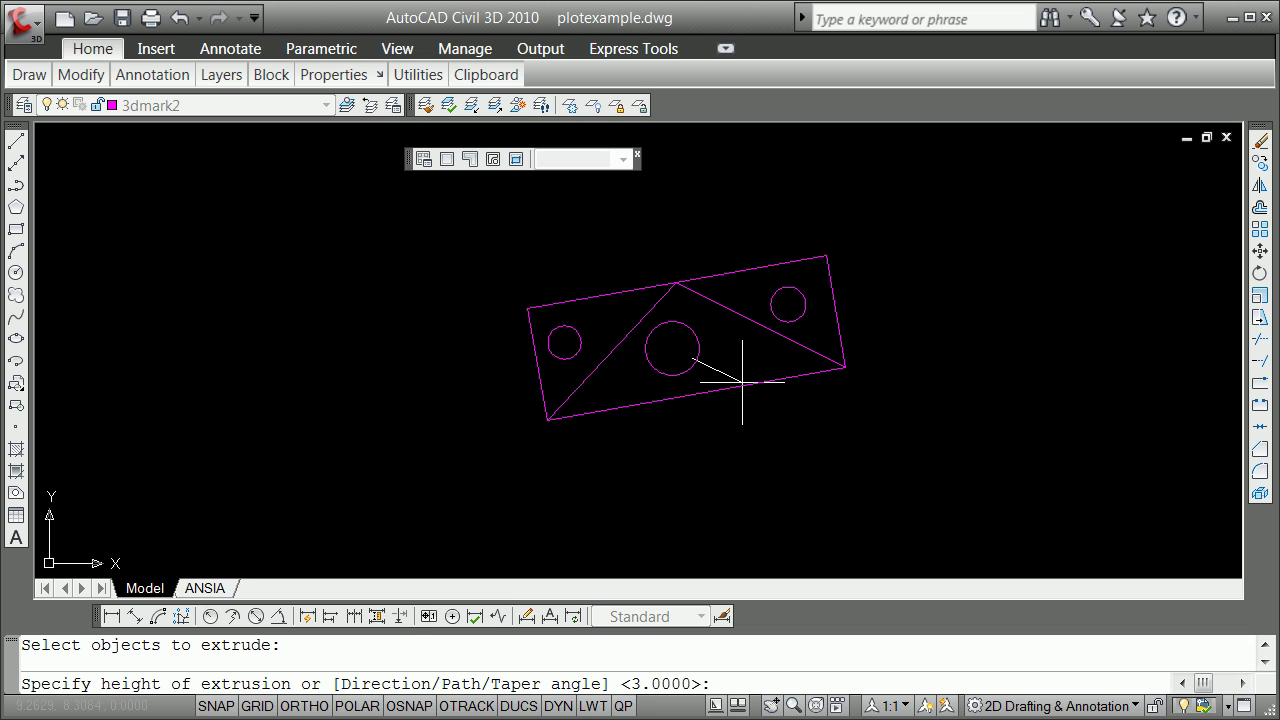
pyautogui.press('Return')
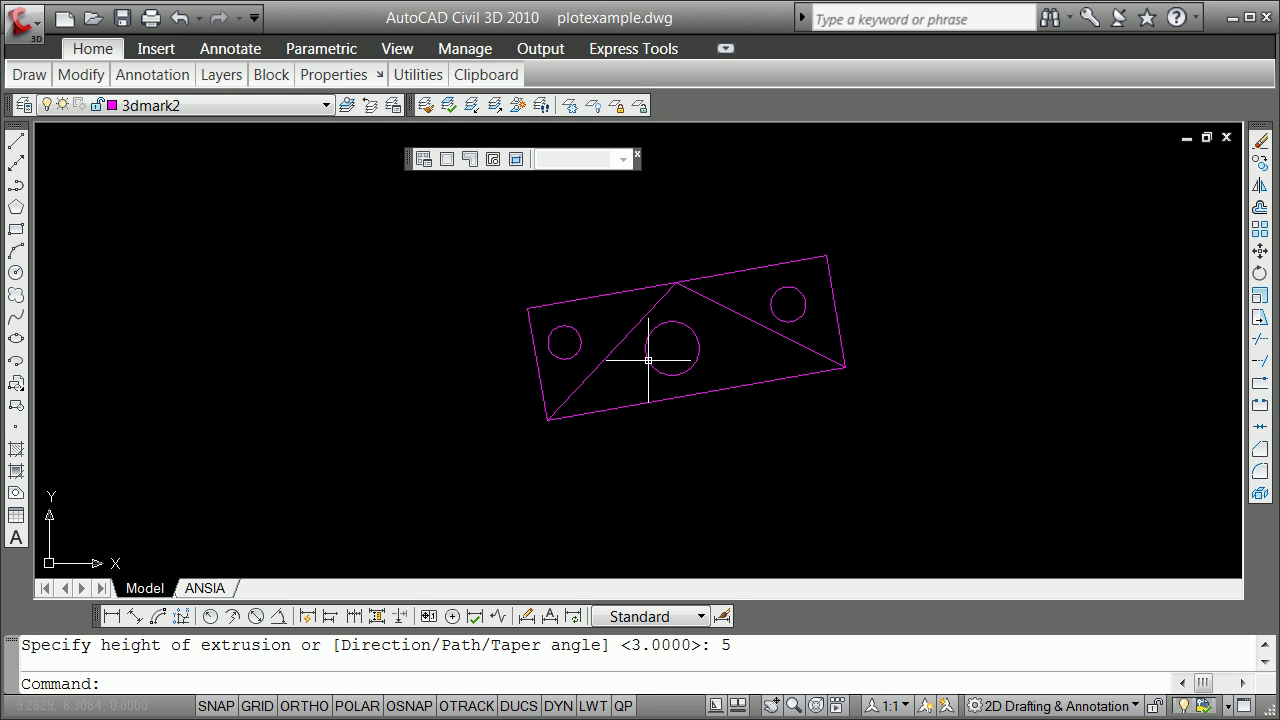
pyautogui.scroll(-2, 695, 367)
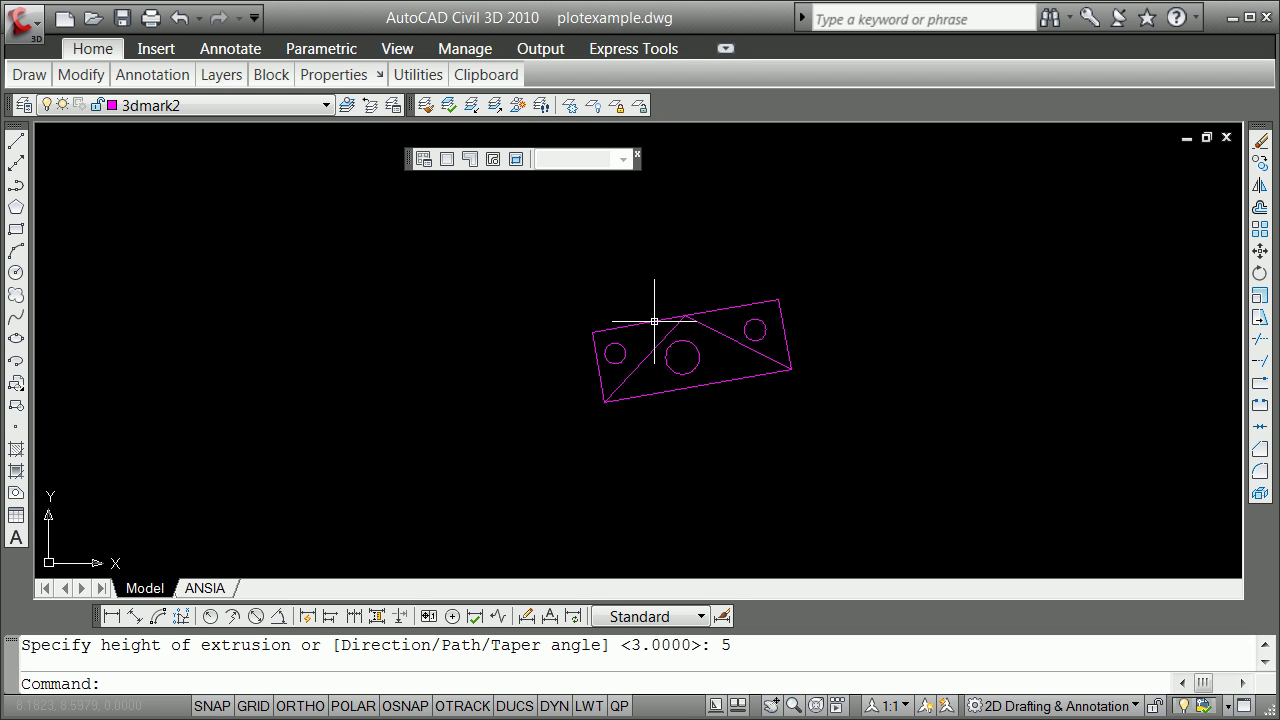
pyautogui.scroll(3, 678, 329)
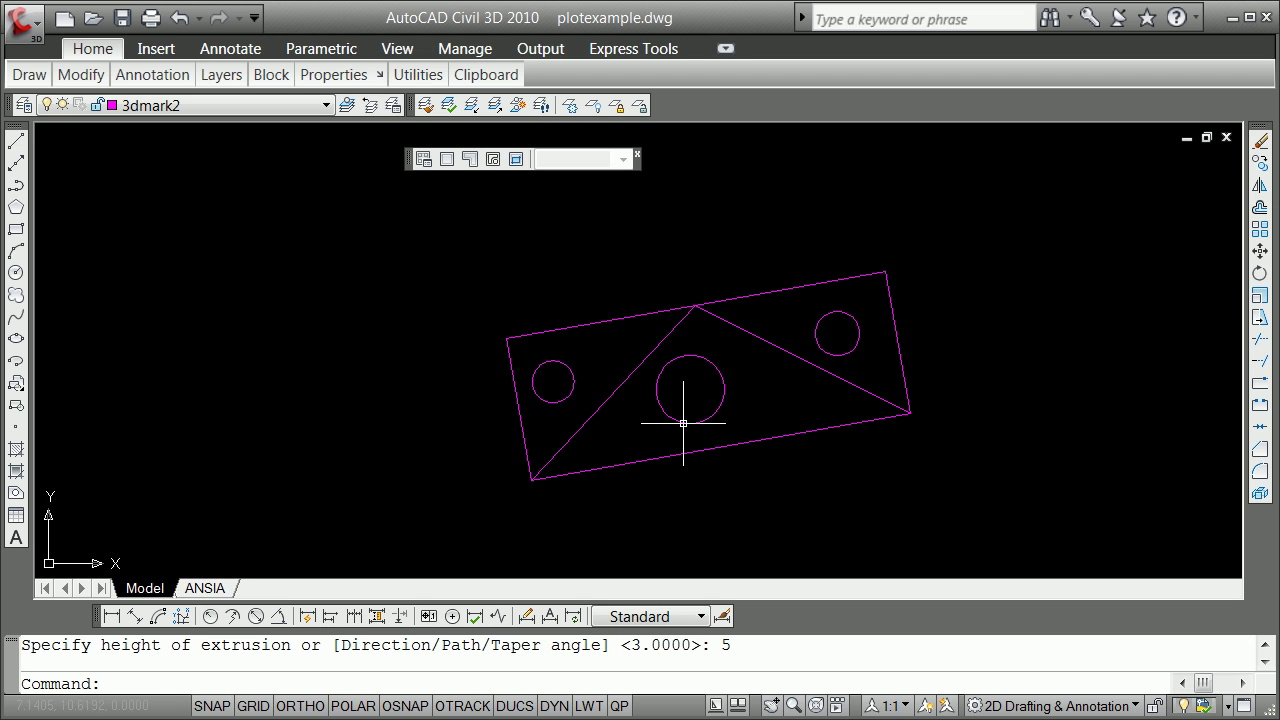
pyautogui.scroll(-4, 695, 323)
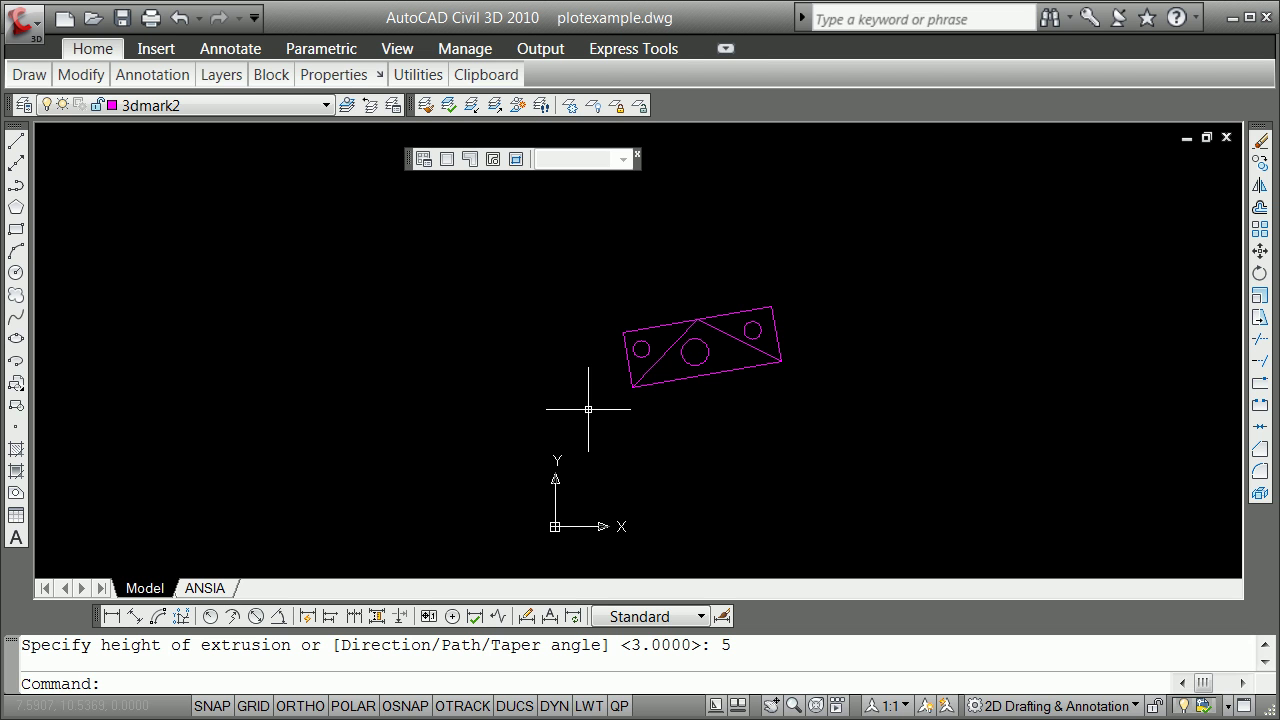
pyautogui.click(327, 105)
pyautogui.click(327, 105)
pyautogui.click(327, 105)
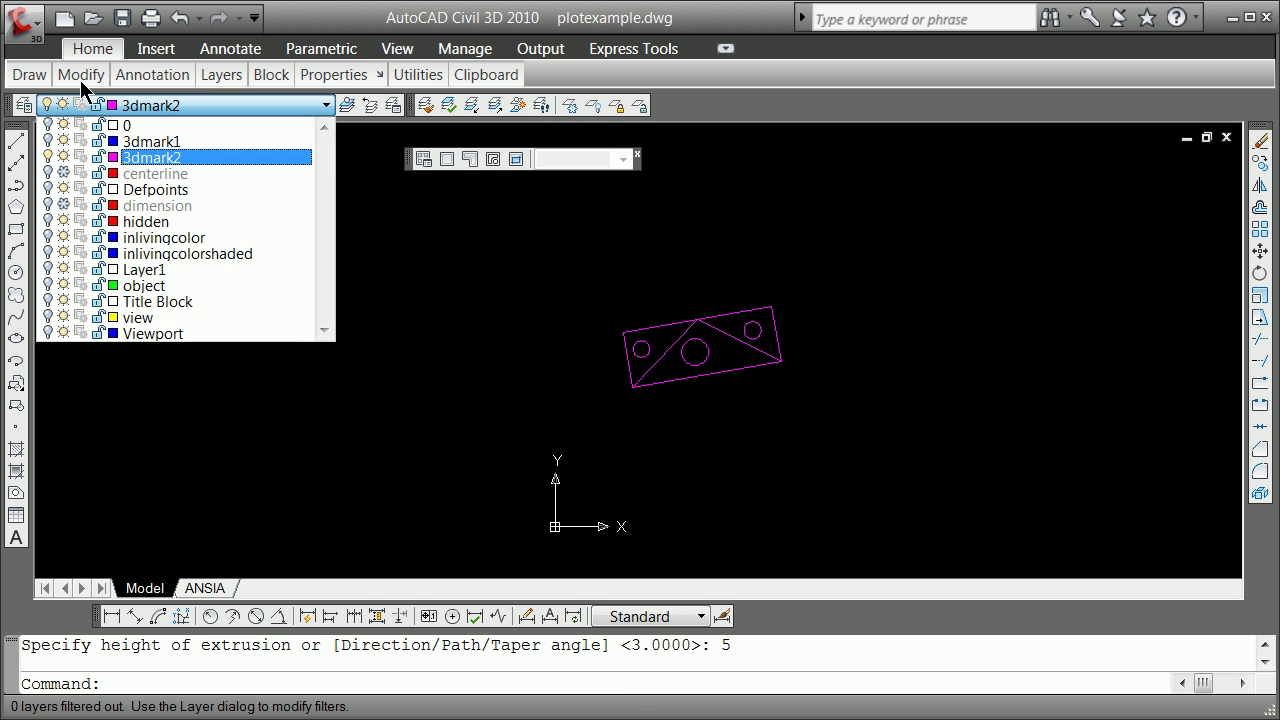
pyautogui.click(31, 104)
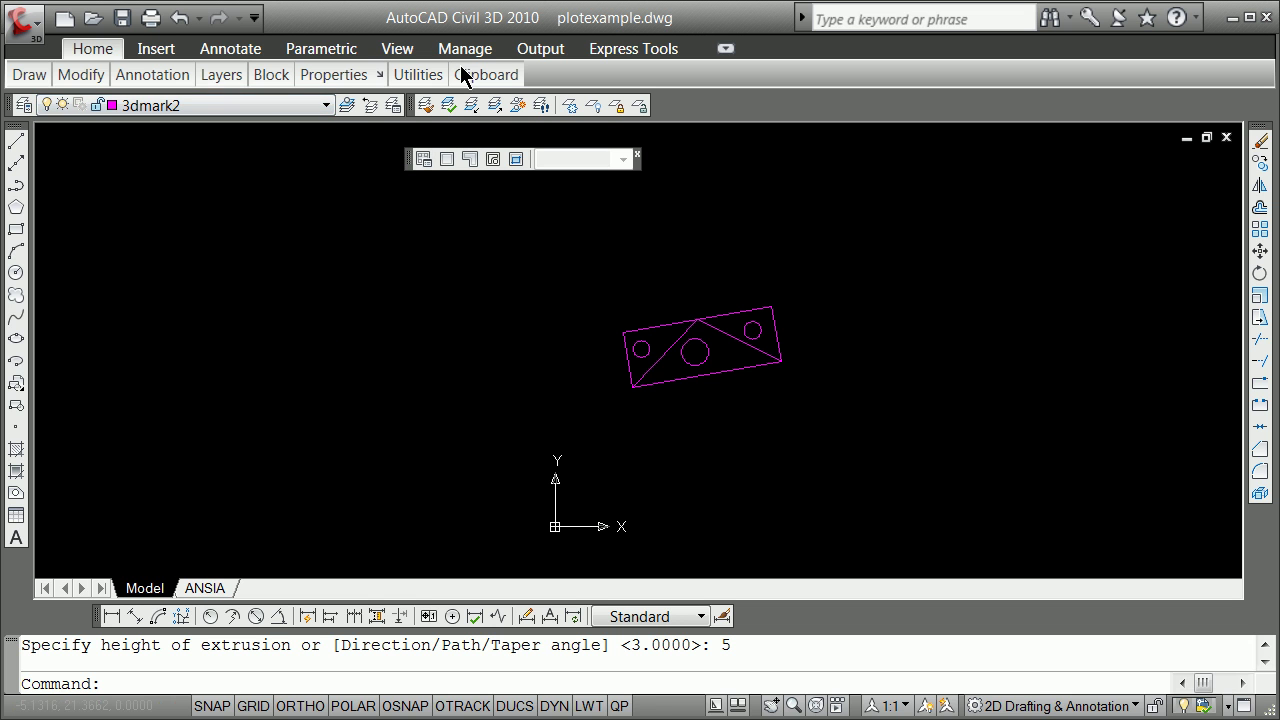
pyautogui.doubleClick(943, 235)
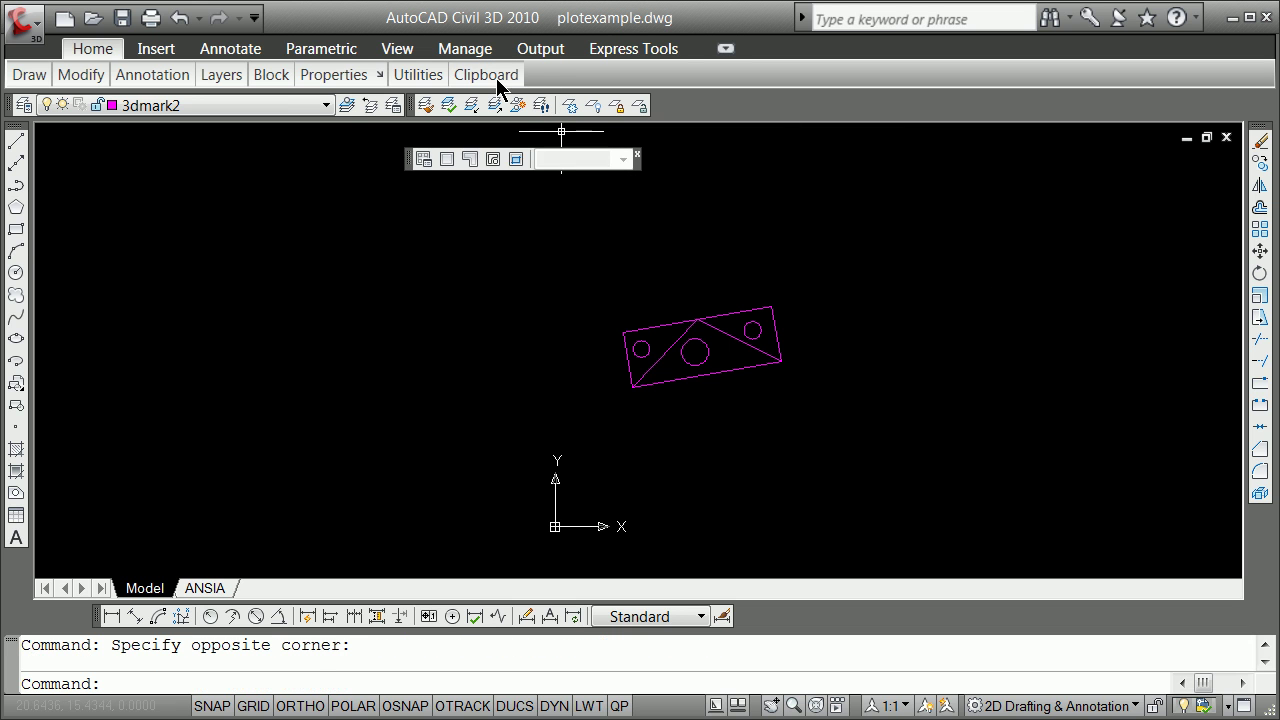
# Unisolate the layers to restore the previous layer visibility
pyautogui.moveTo(497, 84)
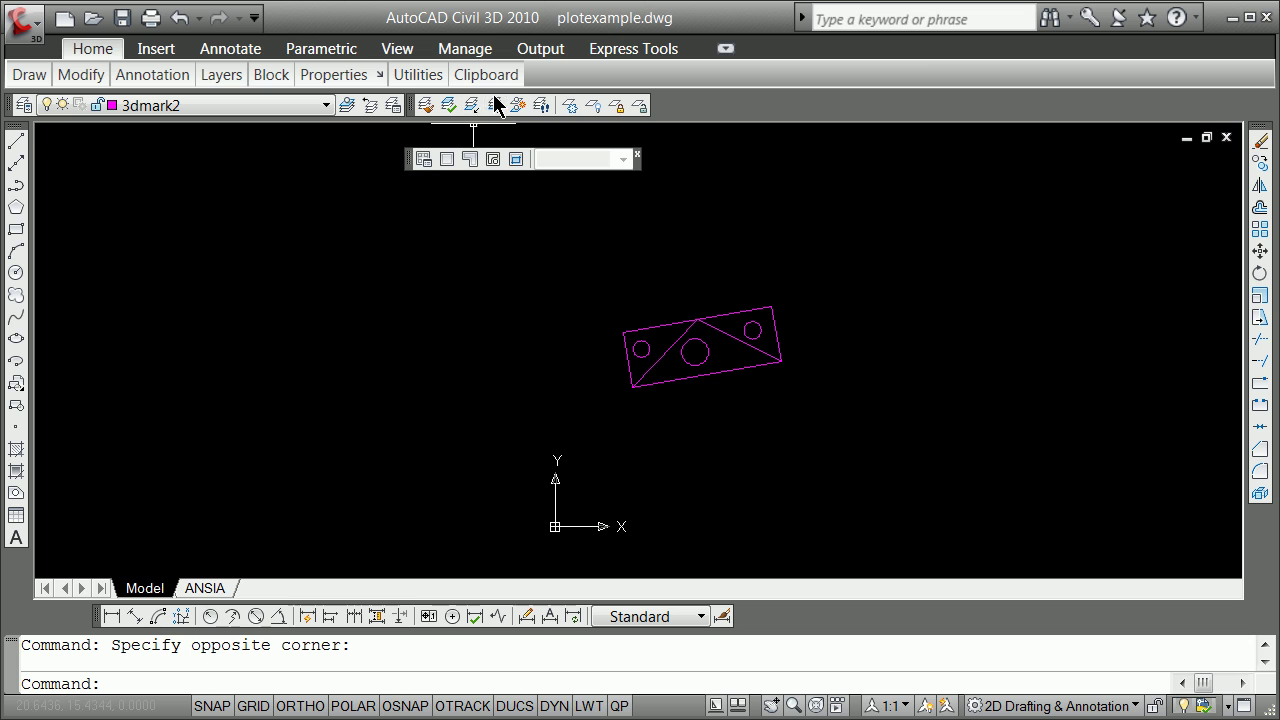
pyautogui.click(495, 106)
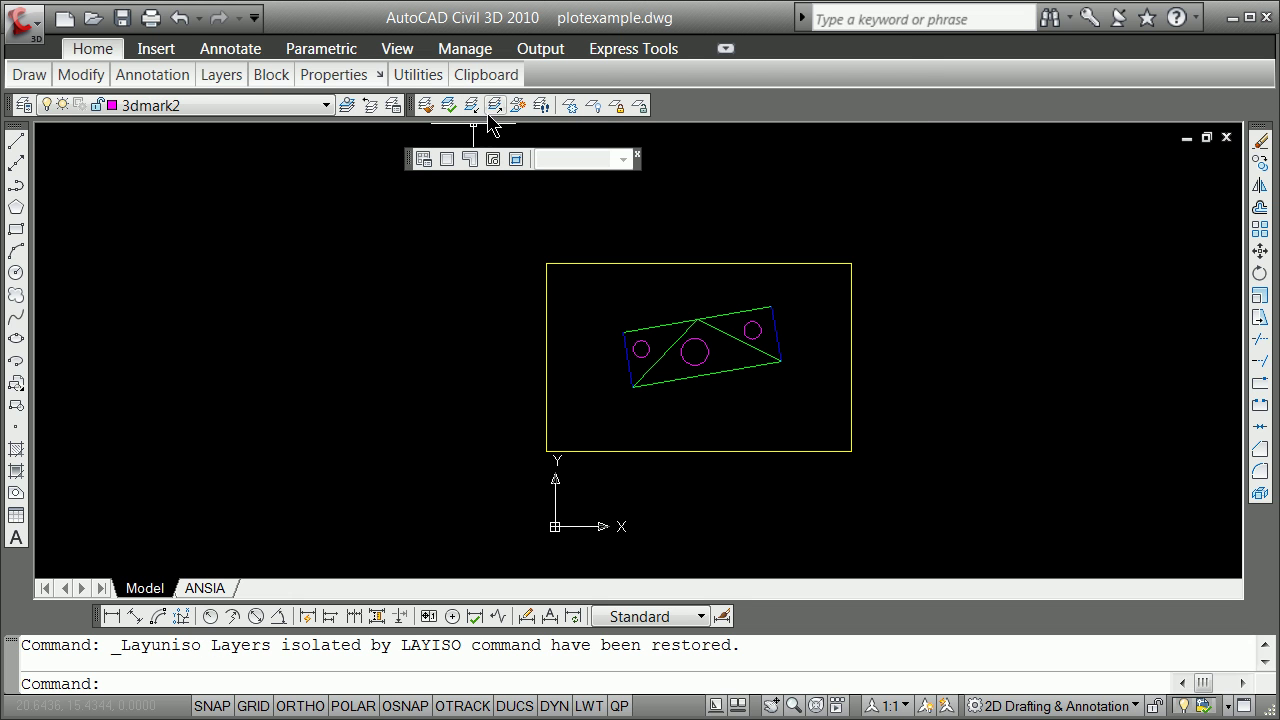
pyautogui.press('Escape')
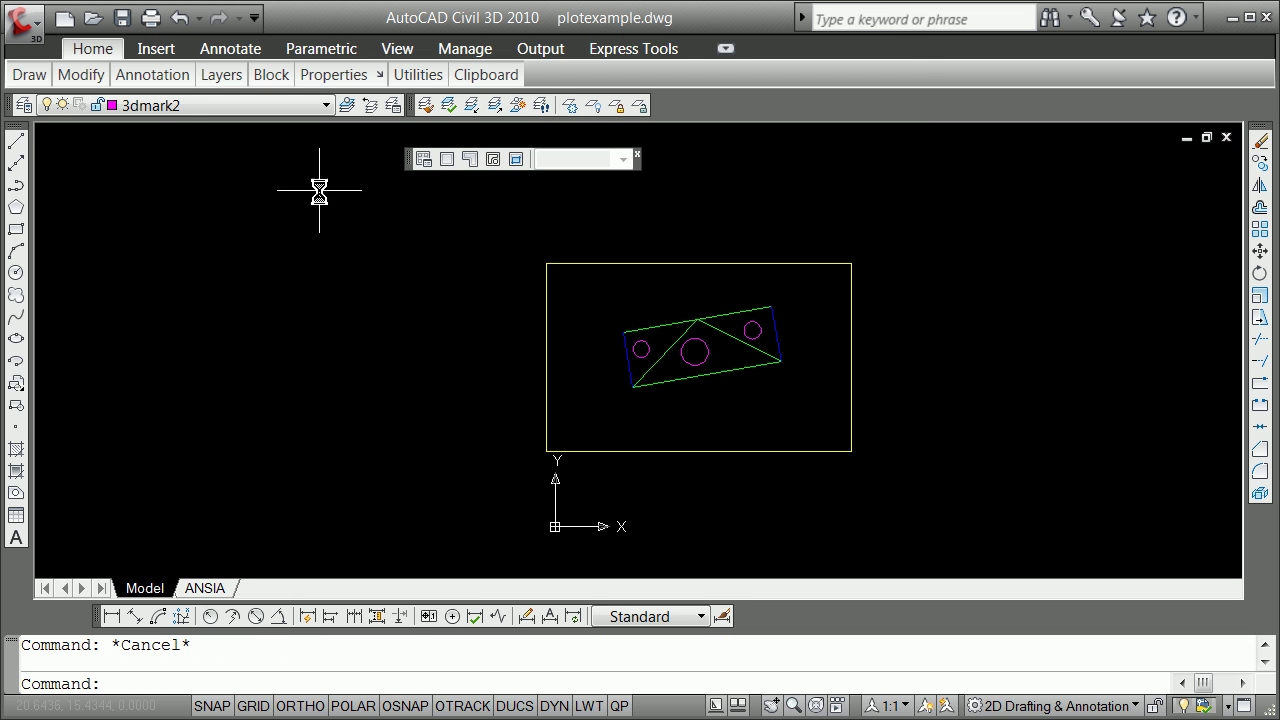
# Freeze the object layer in the layer properties
pyautogui.click(25, 106)
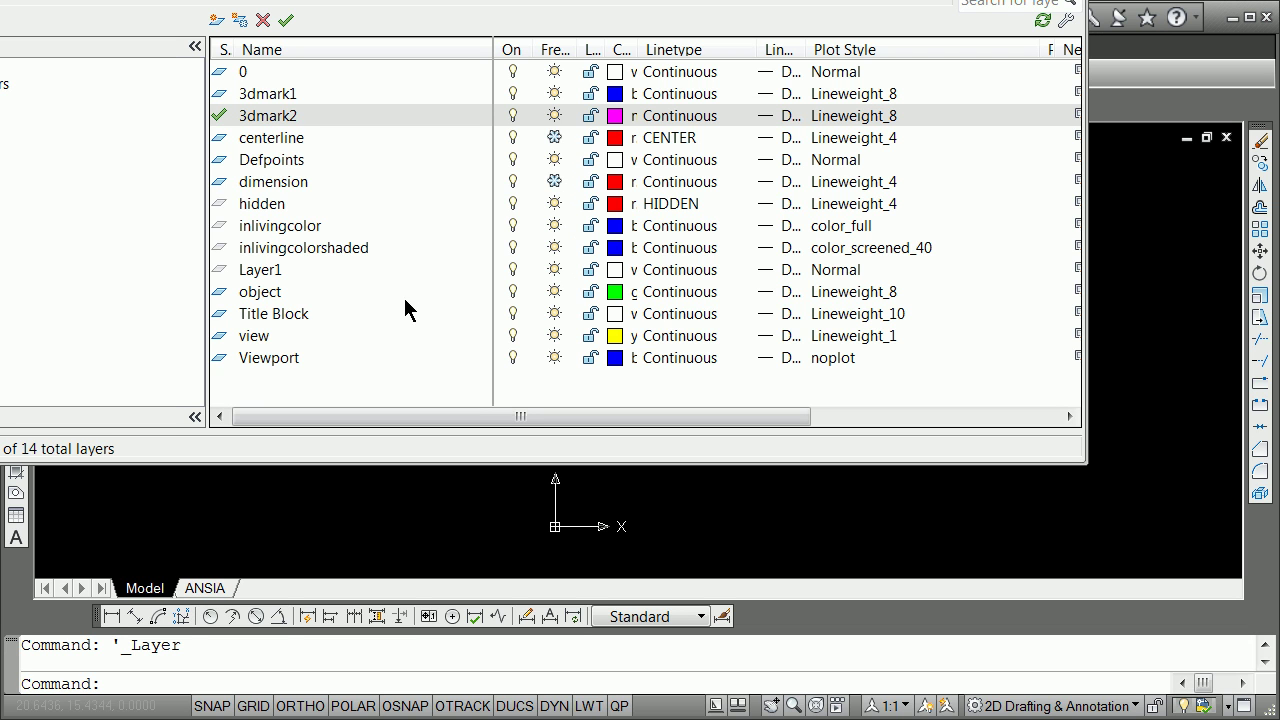
pyautogui.click(552, 290)
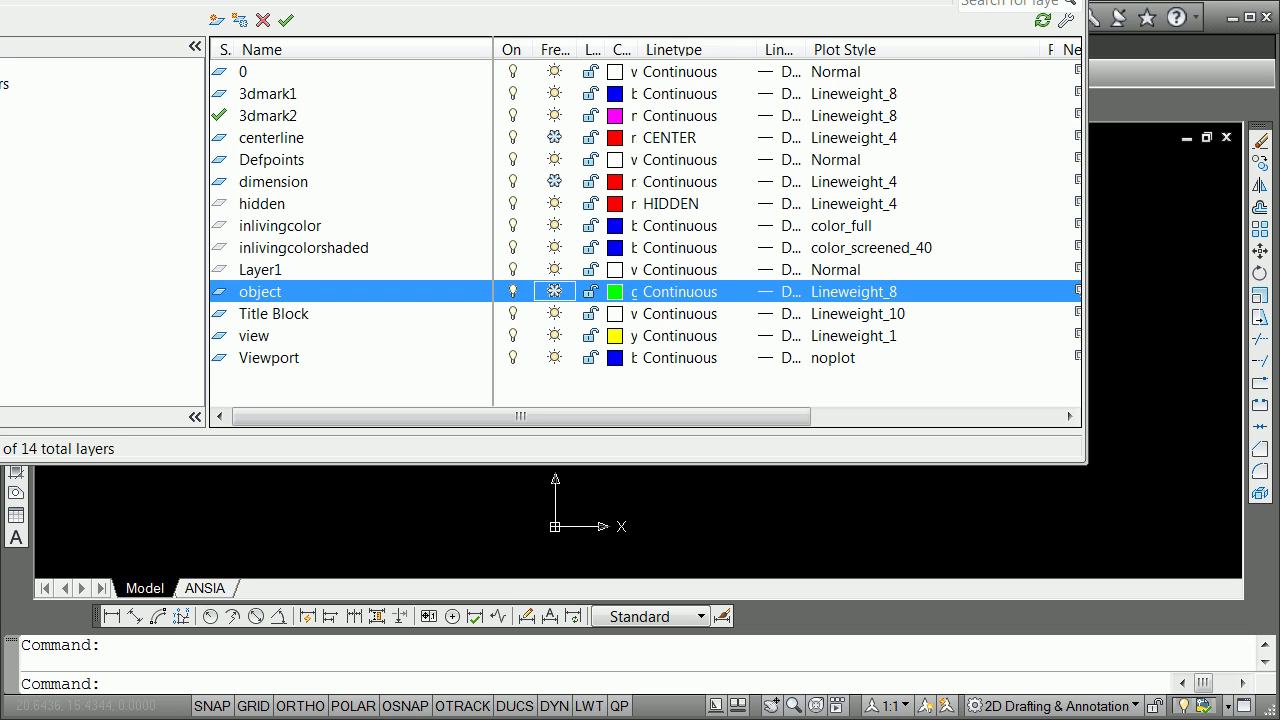
pyautogui.click(0, 0)
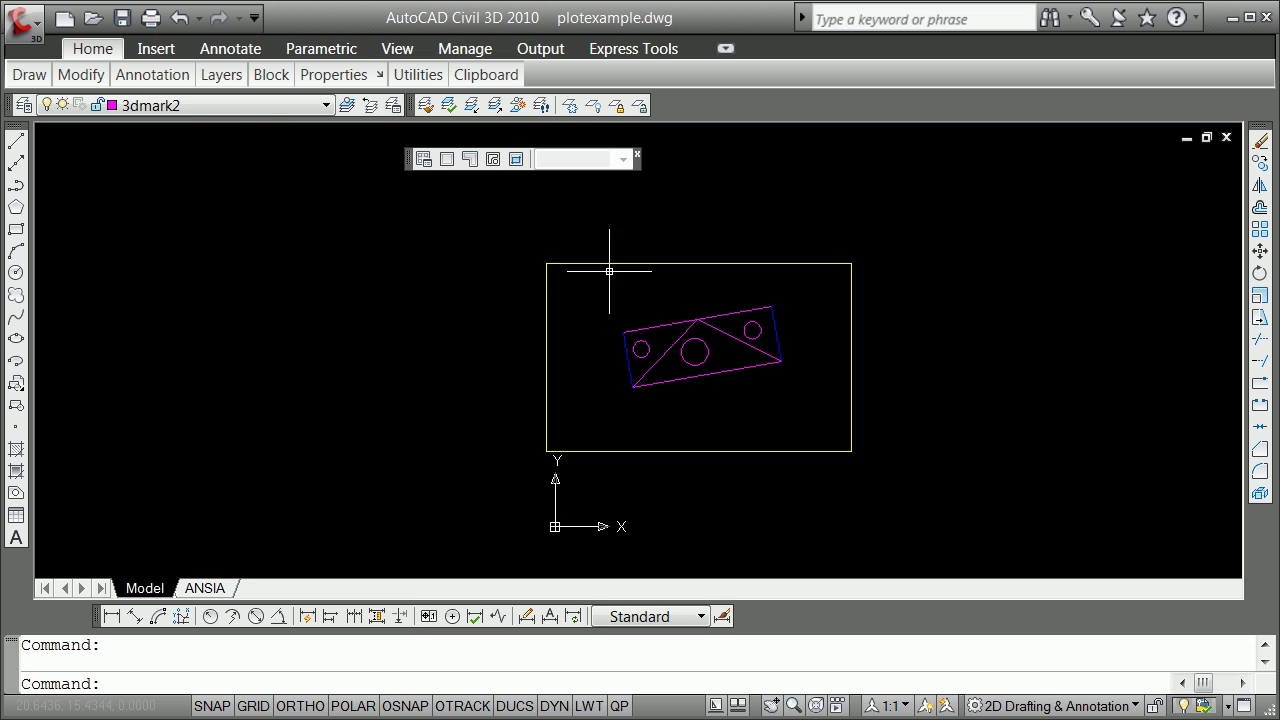
pyautogui.moveTo(29, 75)
pyautogui.click(35, 125)
pyautogui.click(214, 223)
pyautogui.press('Escape')
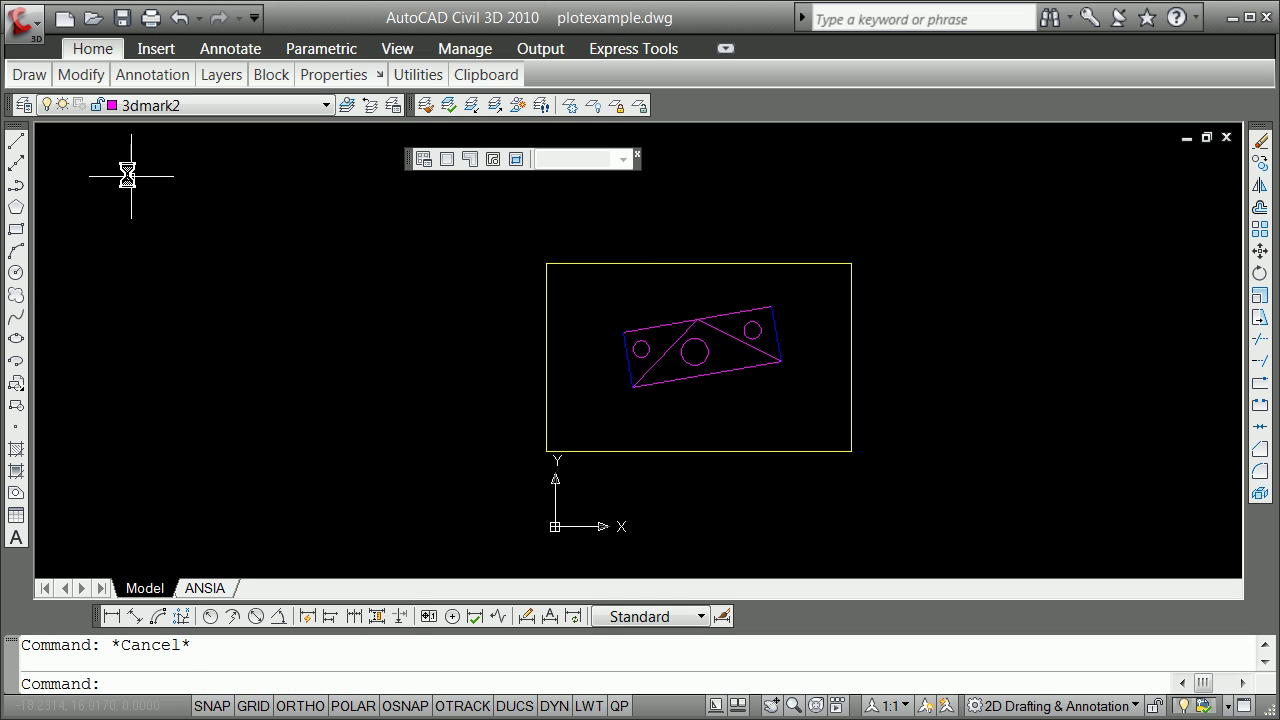
# Freeze layer 3dmark1 and make view the current layer
pyautogui.click(17, 106)
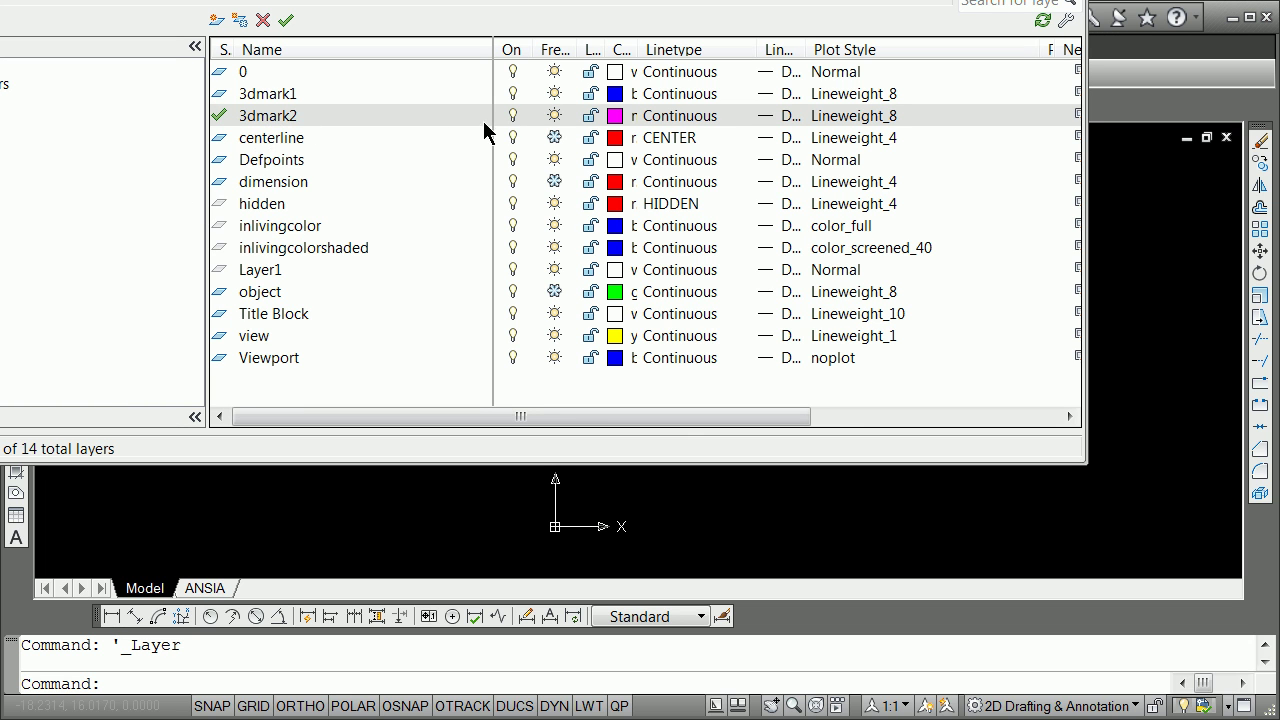
pyautogui.click(554, 93)
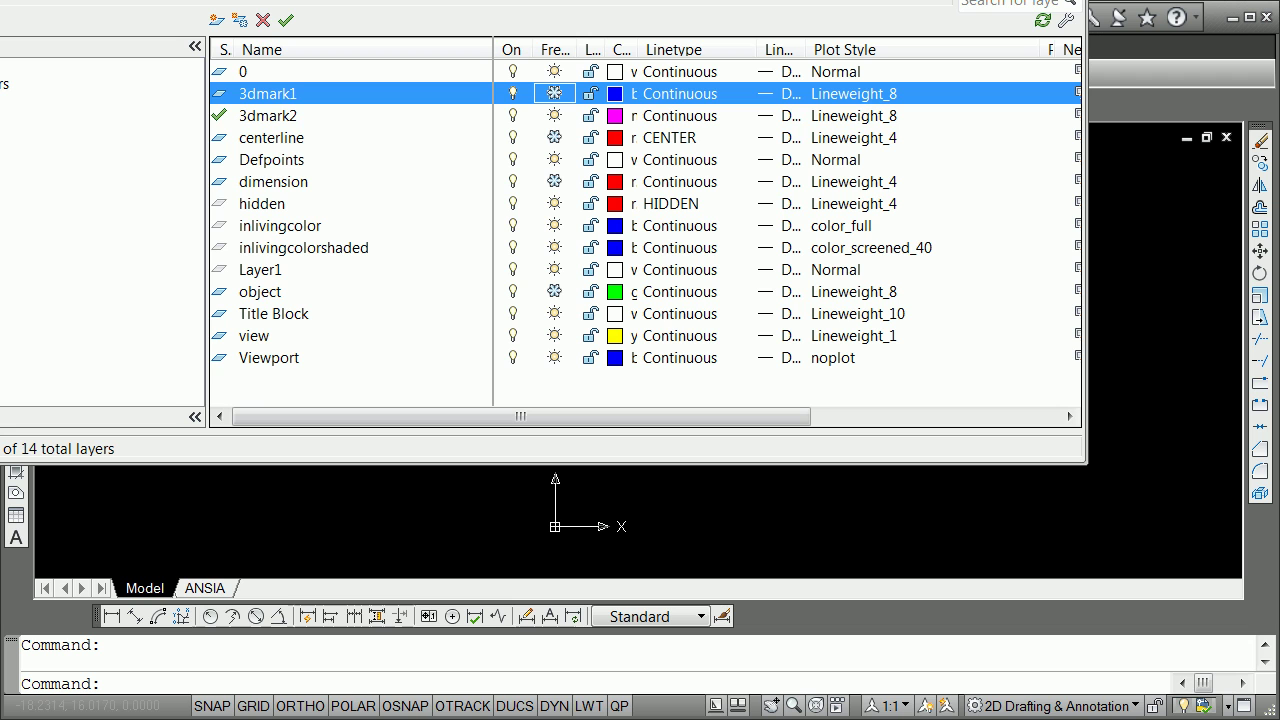
pyautogui.press('Escape')
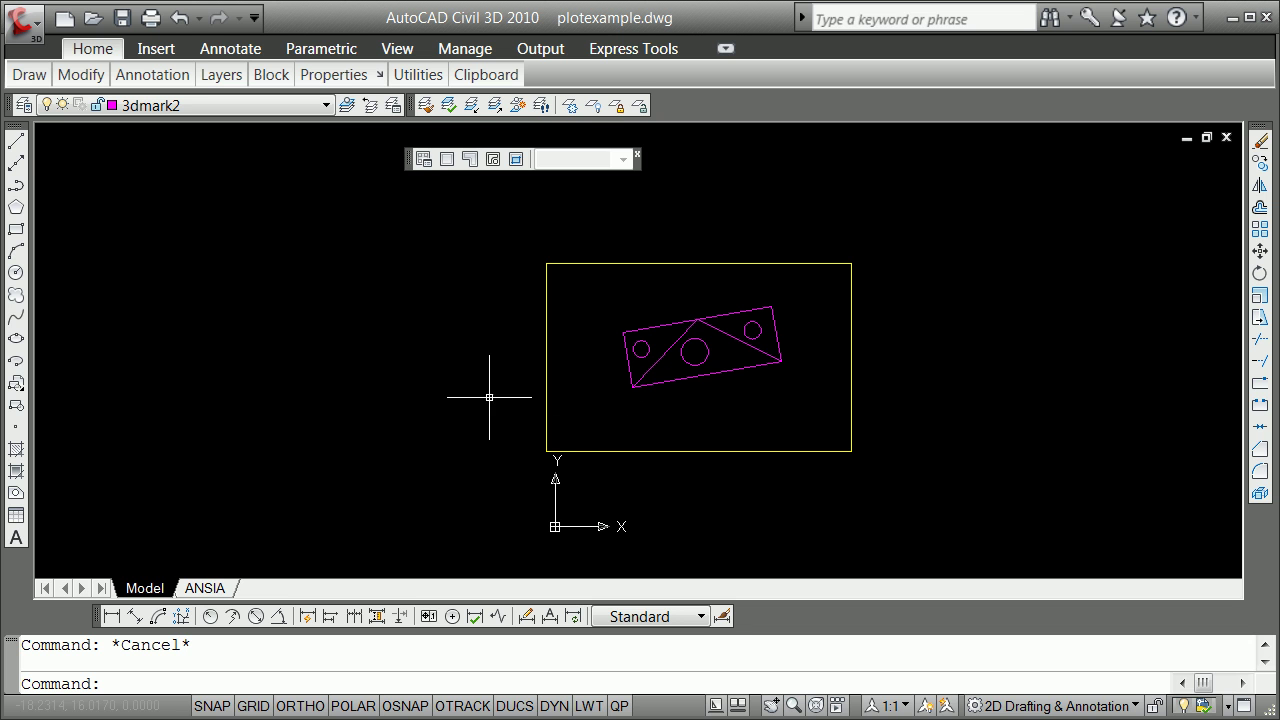
pyautogui.click(318, 106)
pyautogui.click(160, 318)
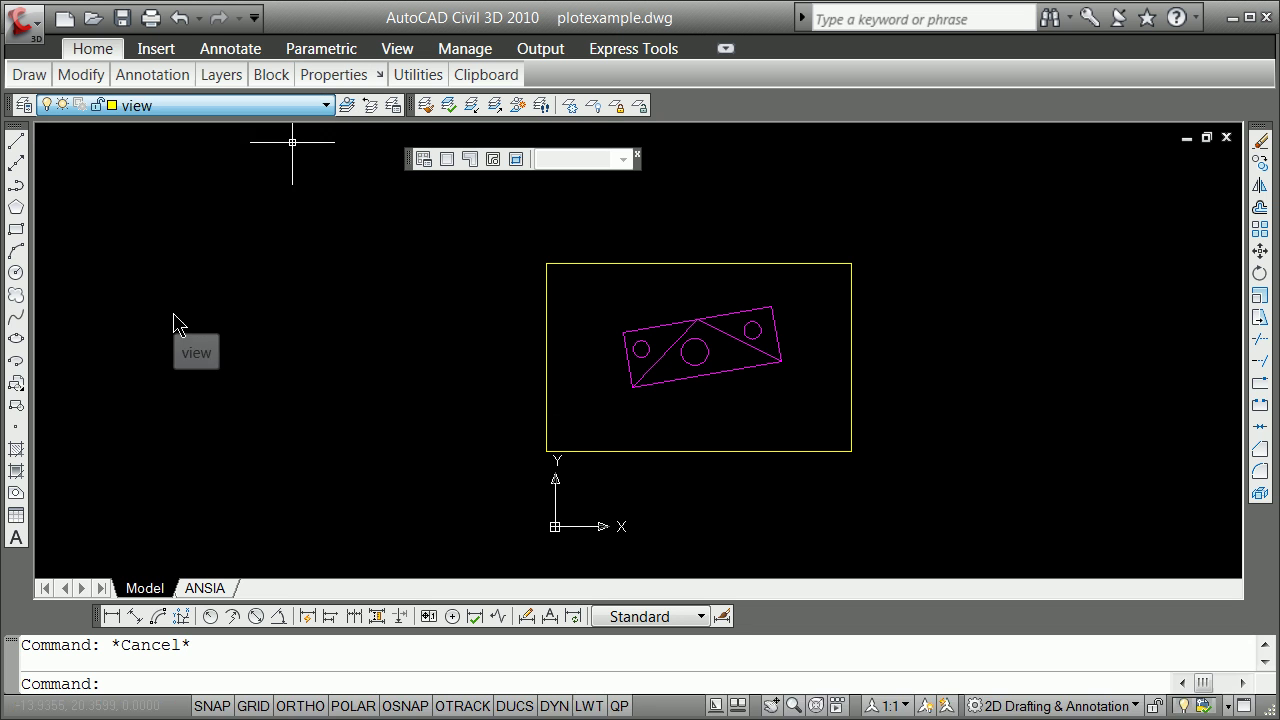
# Draw a 7 by 7 rectangle starting below and left of the magenta solids, using the relative corner @7,7
pyautogui.click(15, 230)
pyautogui.click(596, 414)
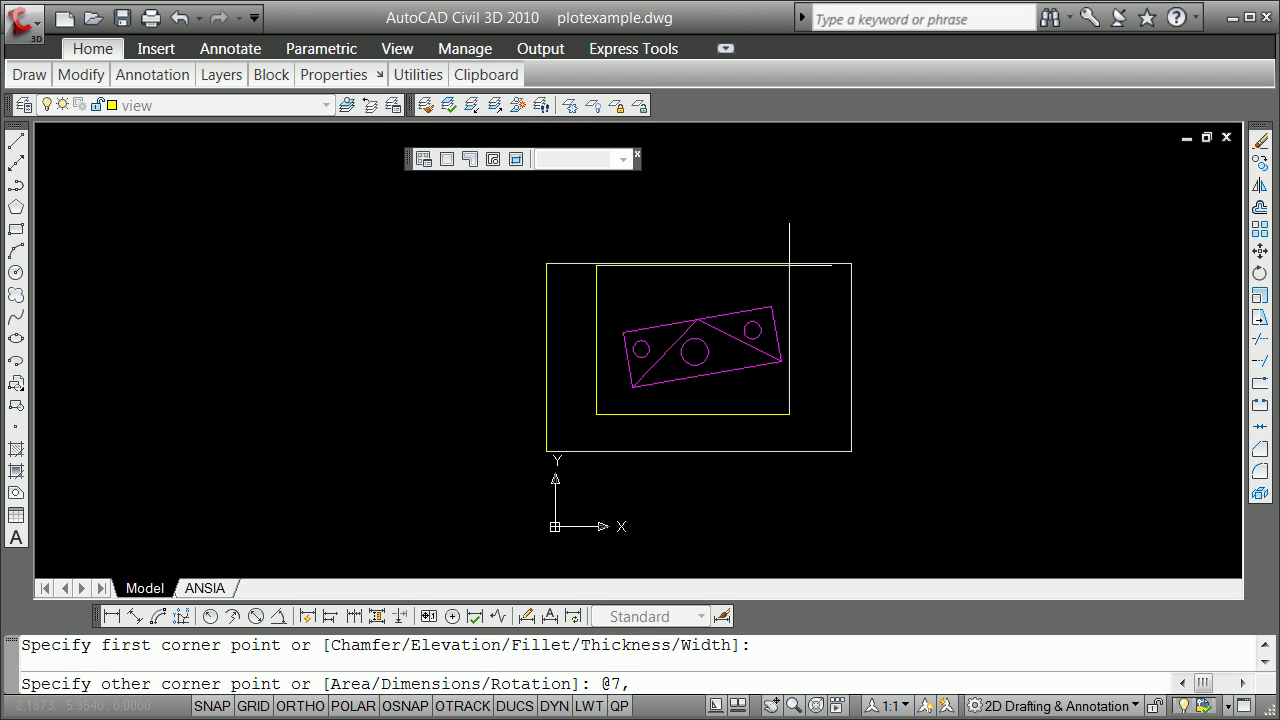
pyautogui.write('@7,7')
pyautogui.press('Return')
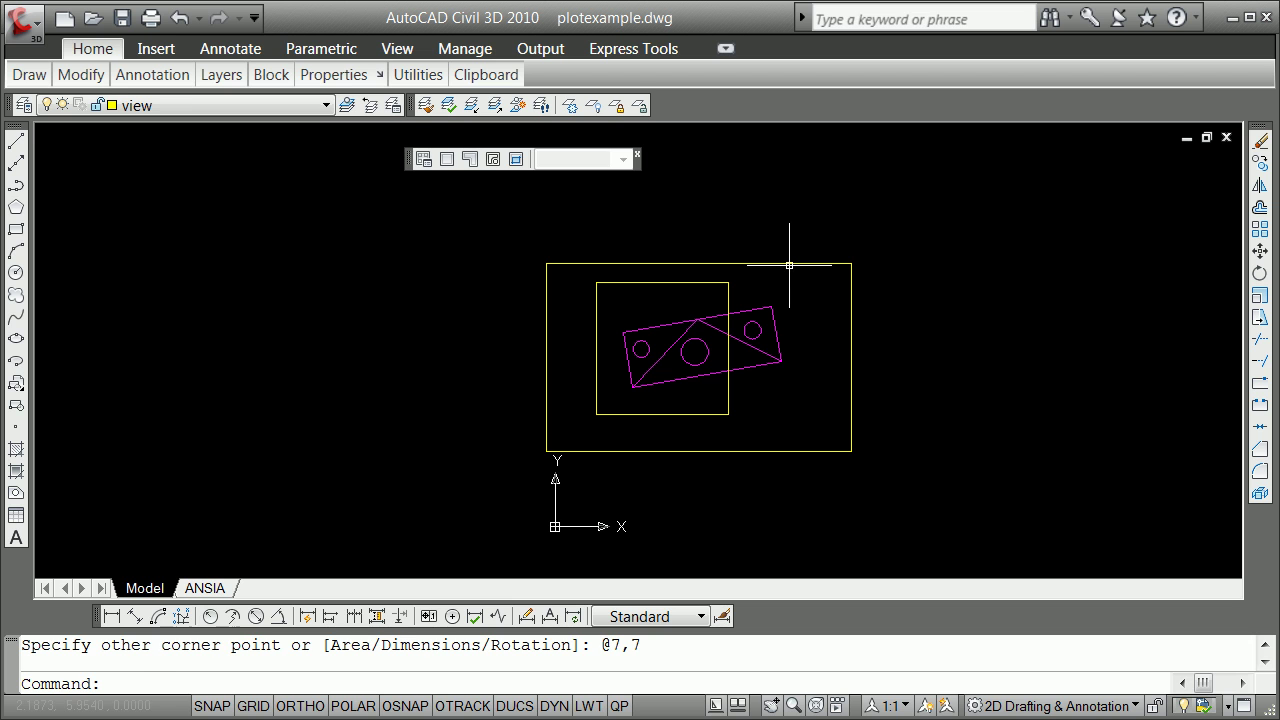
# Erase the 7 by 7 rectangle drawn over the solids
pyautogui.write('e')
pyautogui.press('Return')
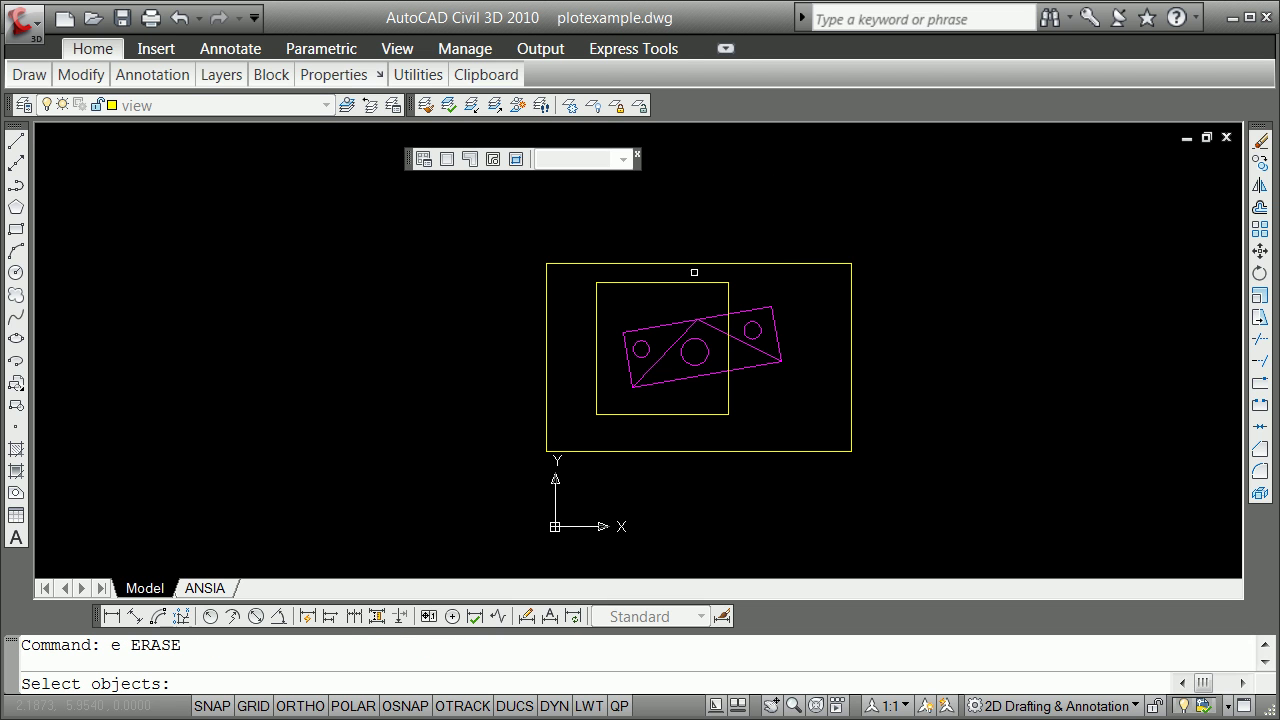
pyautogui.click(695, 281)
pyautogui.press('Return')
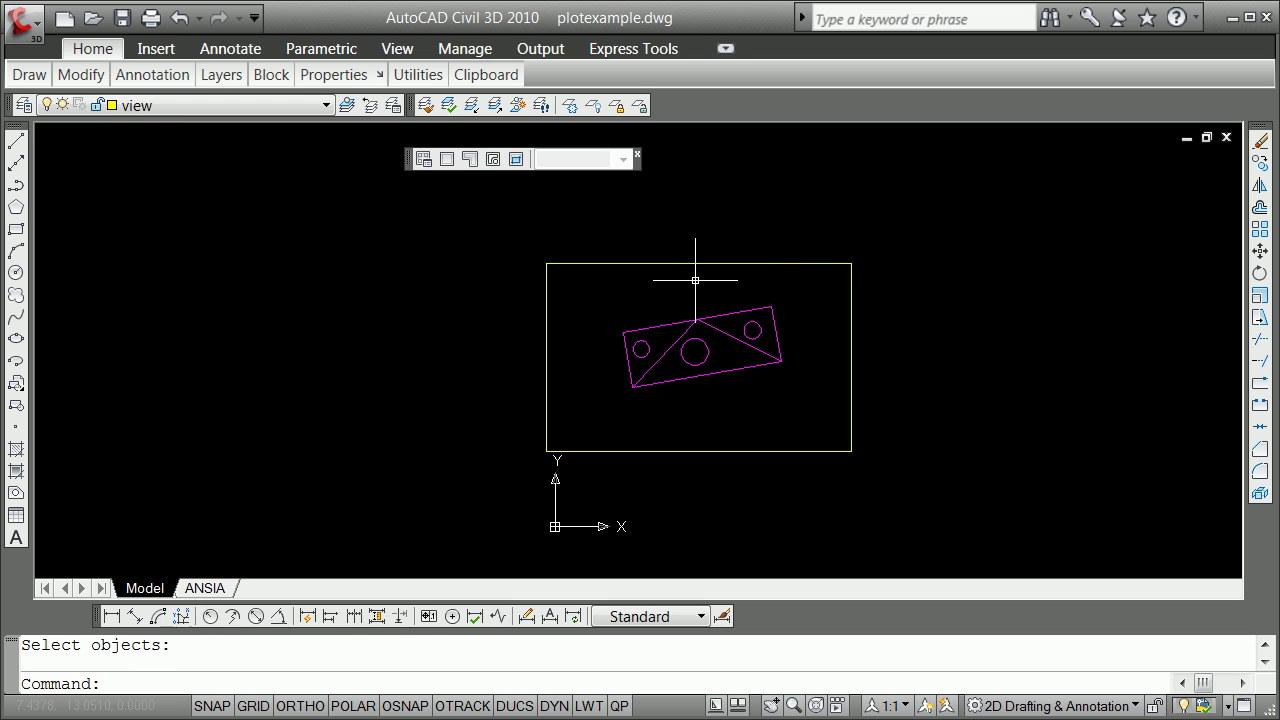
pyautogui.click(17, 229)
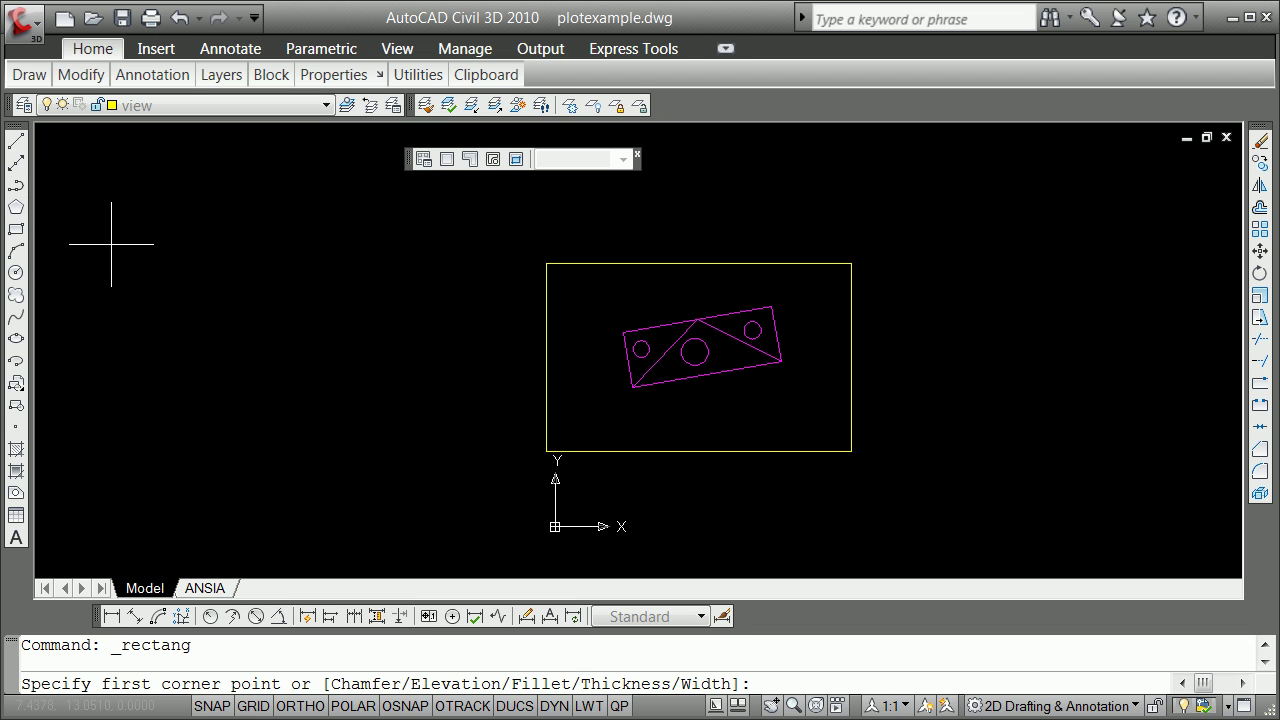
pyautogui.click(594, 405)
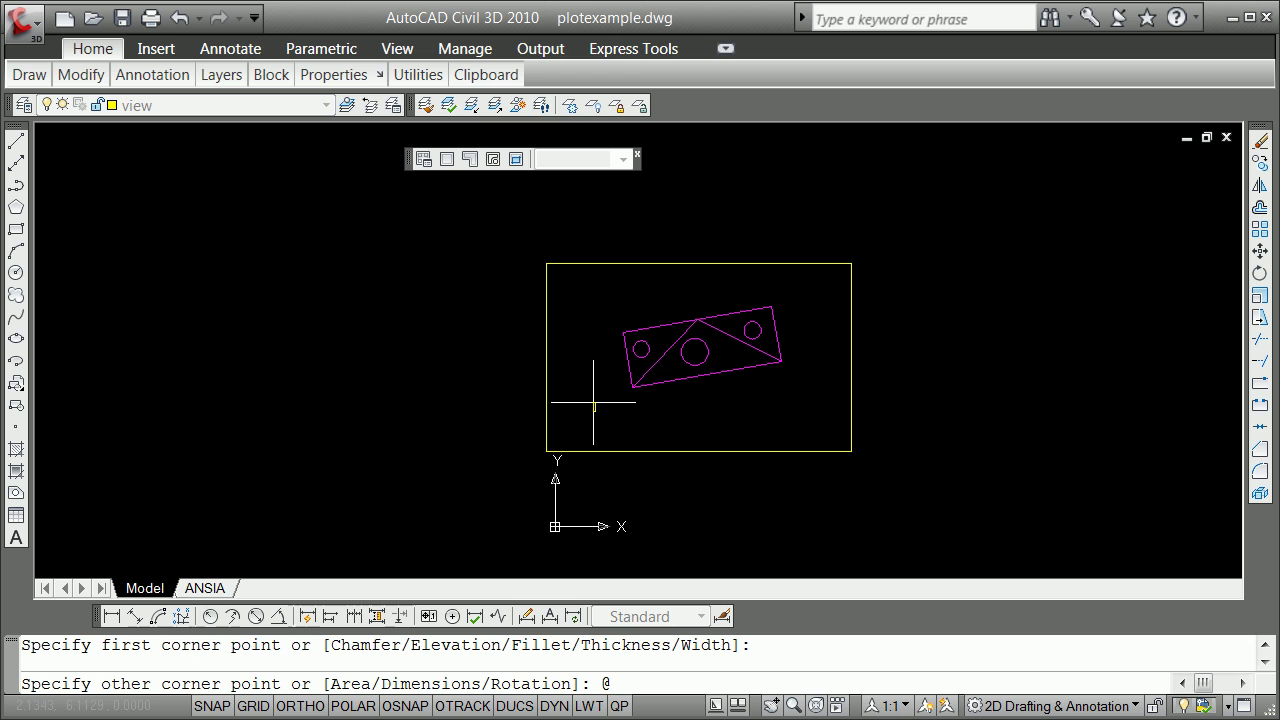
pyautogui.write('0,10')
pyautogui.press('Return')
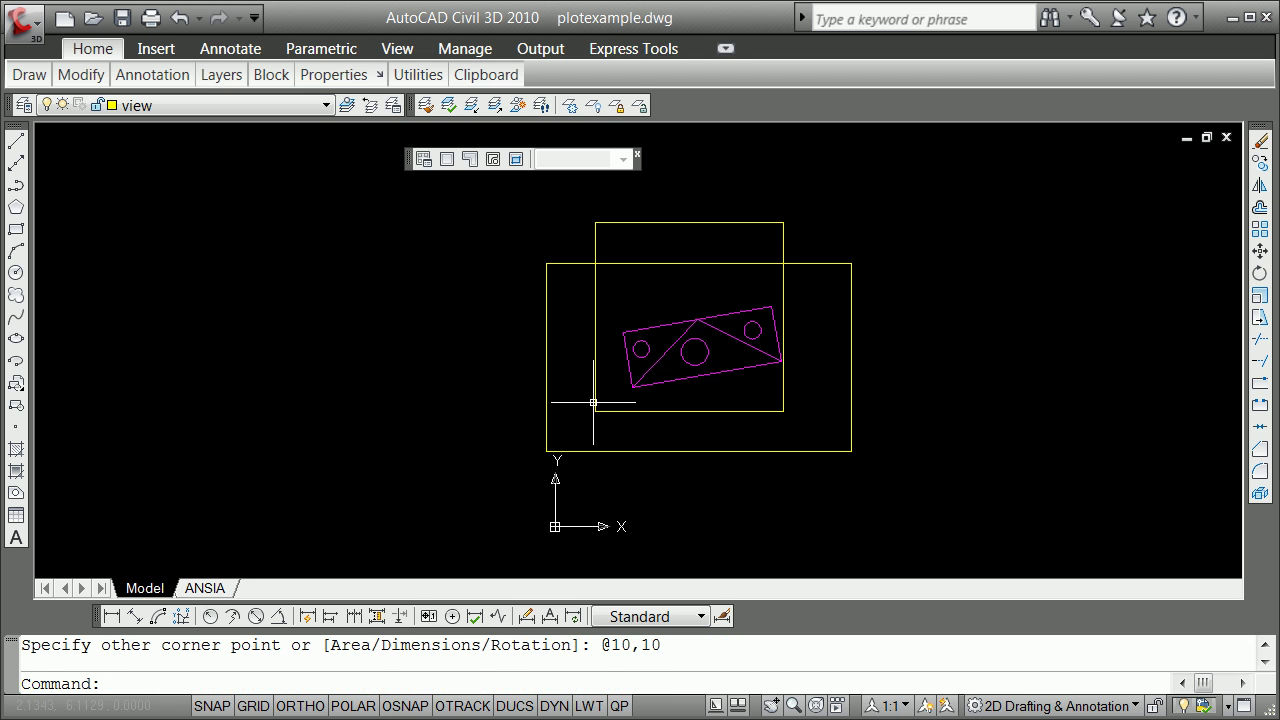
# Move the 10 by 10 rectangle slightly down and to the right so it frames the solids more evenly
pyautogui.write('move')
pyautogui.press('Return')
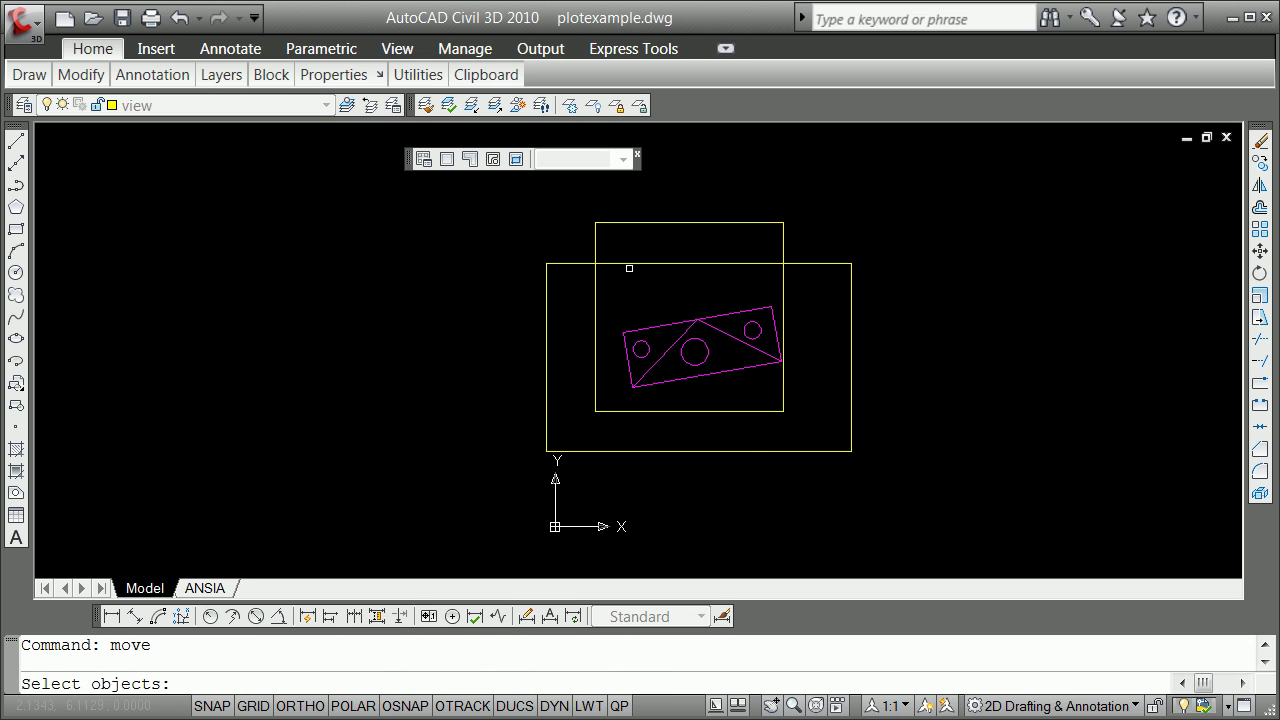
pyautogui.click(708, 415)
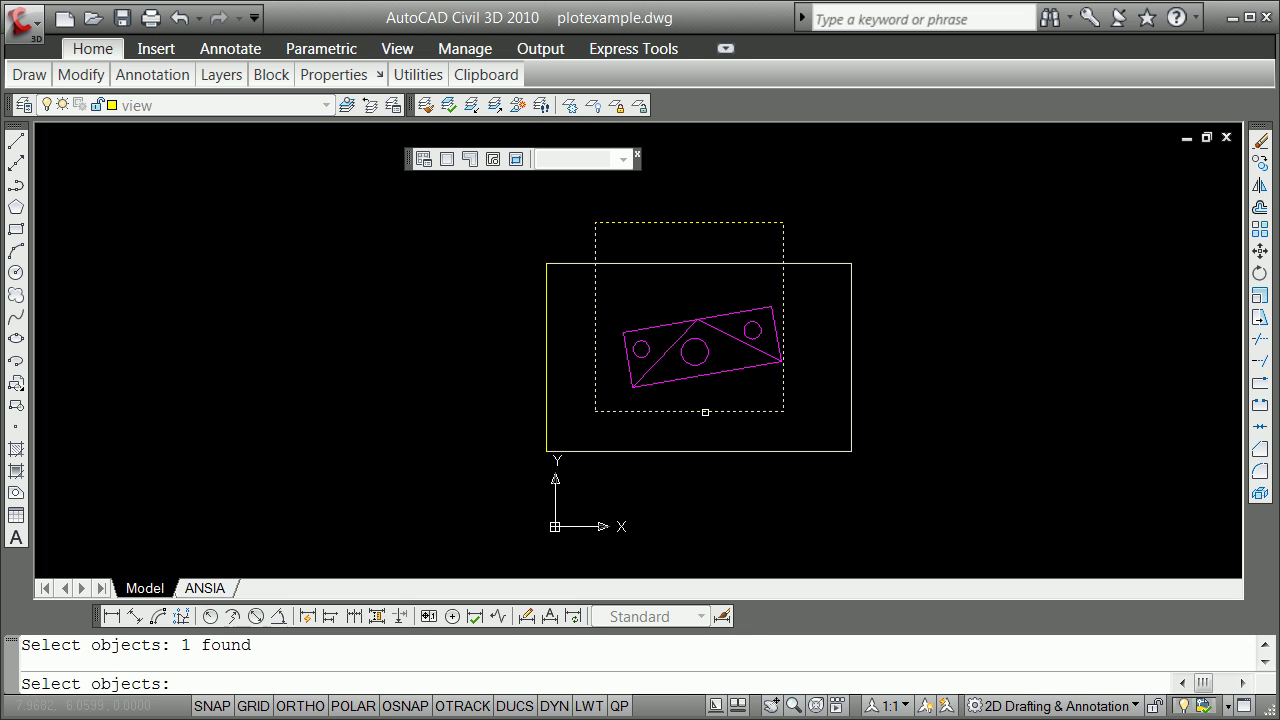
pyautogui.press('Return')
pyautogui.click(717, 408)
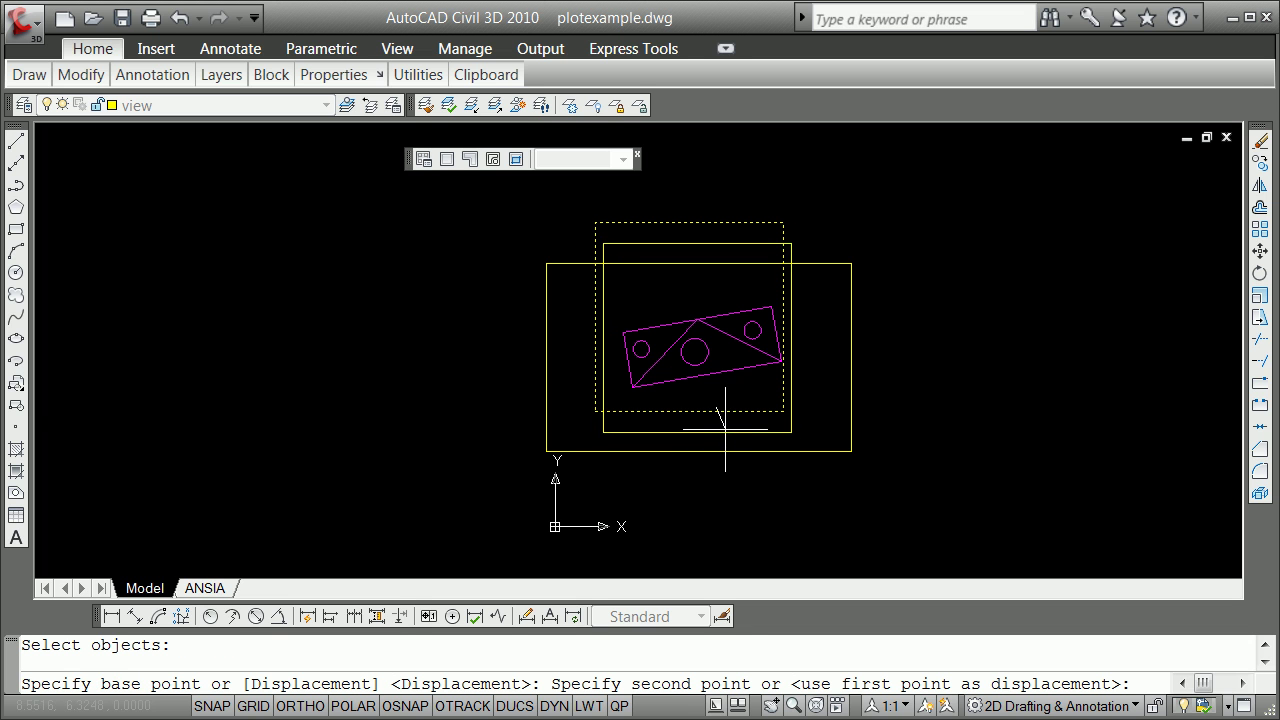
pyautogui.click(727, 434)
pyautogui.press('Escape')
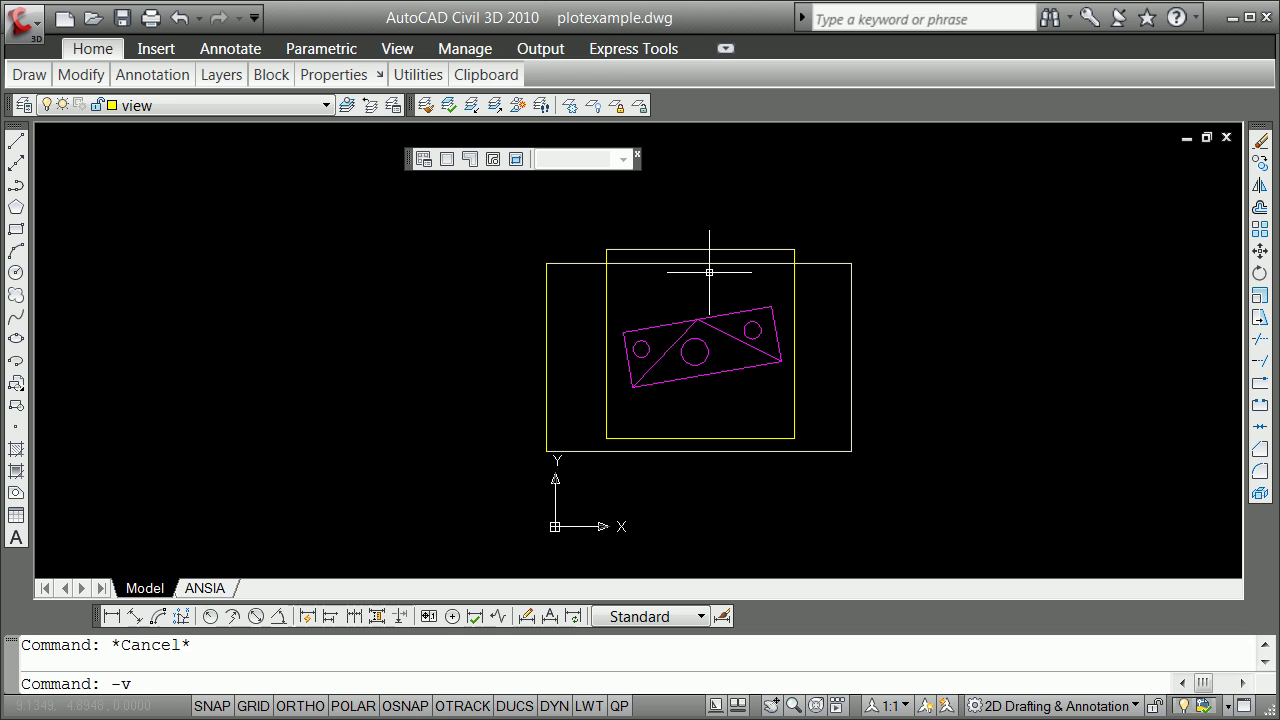
# Try to save a windowed view named mark_top1, starting from a free point and ending at the 10 by 10 square's lower-left endpoint
pyautogui.write('-v')
pyautogui.press('Return')
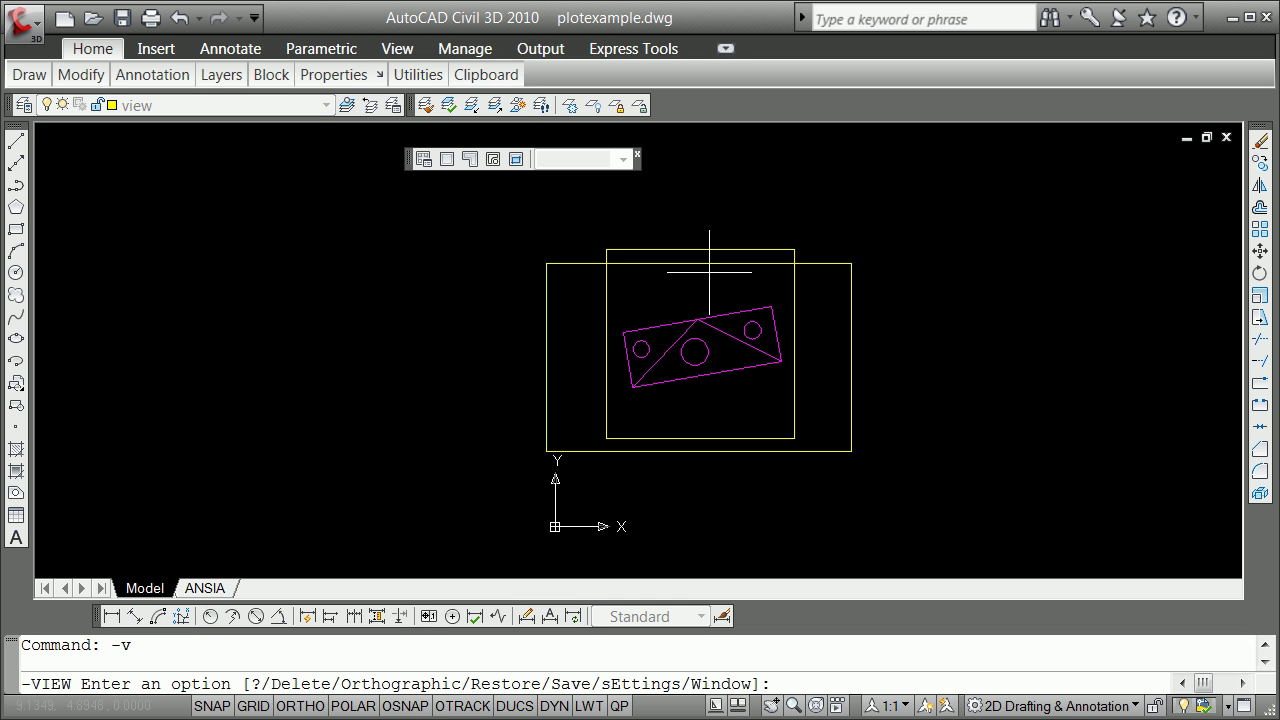
pyautogui.write('mark_top1')
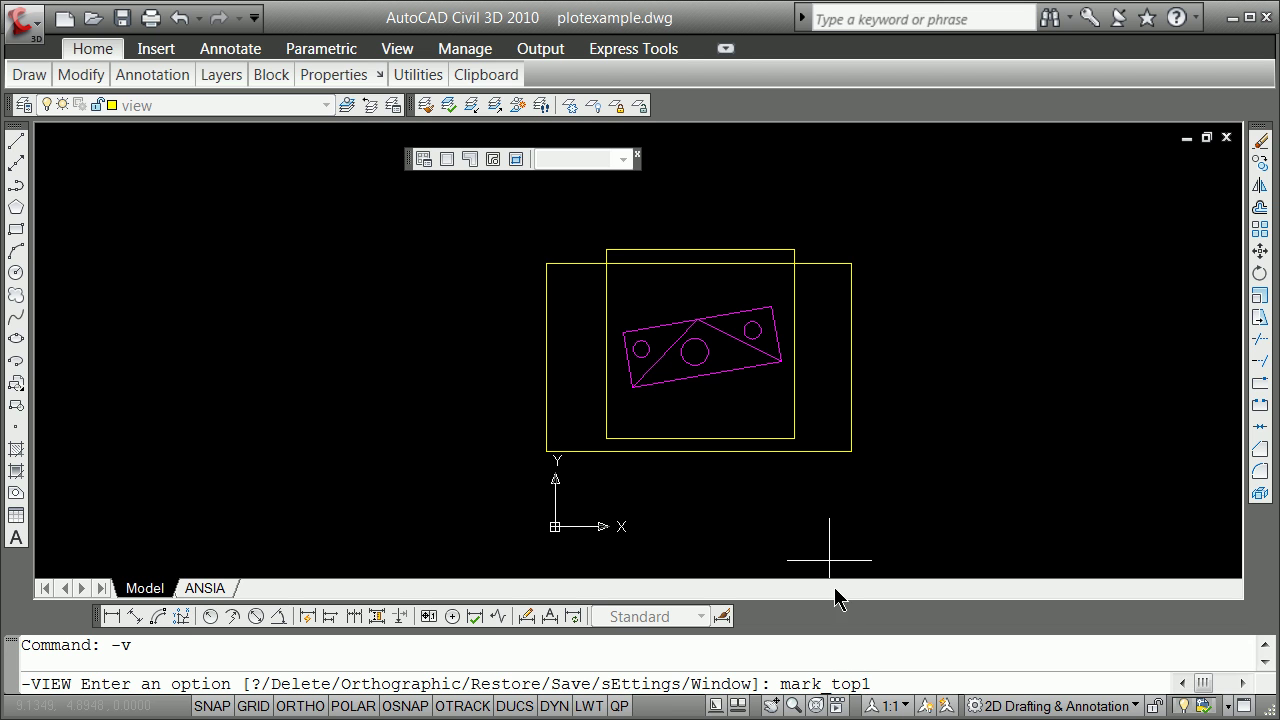
pyautogui.press('BackSpace')
pyautogui.press('BackSpace')
pyautogui.press('BackSpace')
pyautogui.press('BackSpace')
pyautogui.press('BackSpace')
pyautogui.press('BackSpace')
pyautogui.press('BackSpace')
pyautogui.press('BackSpace')
pyautogui.press('BackSpace')
pyautogui.write('w')
pyautogui.press('Return')
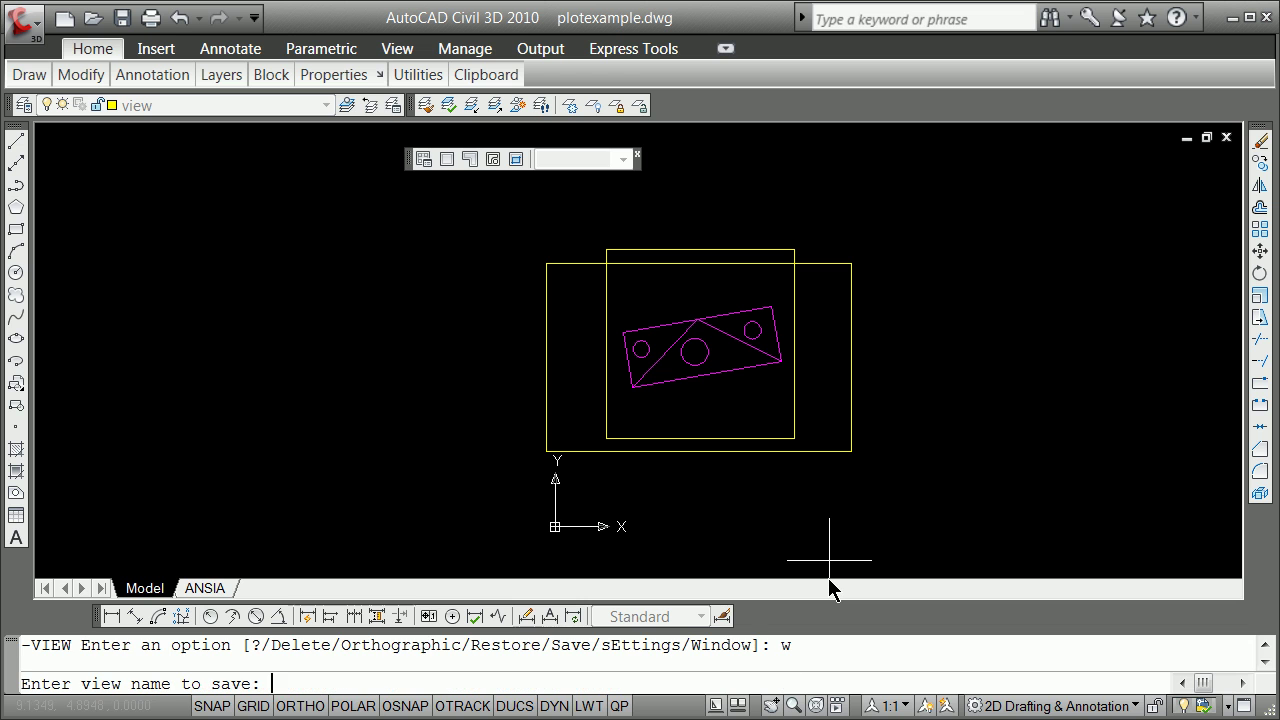
pyautogui.write('mark_top1')
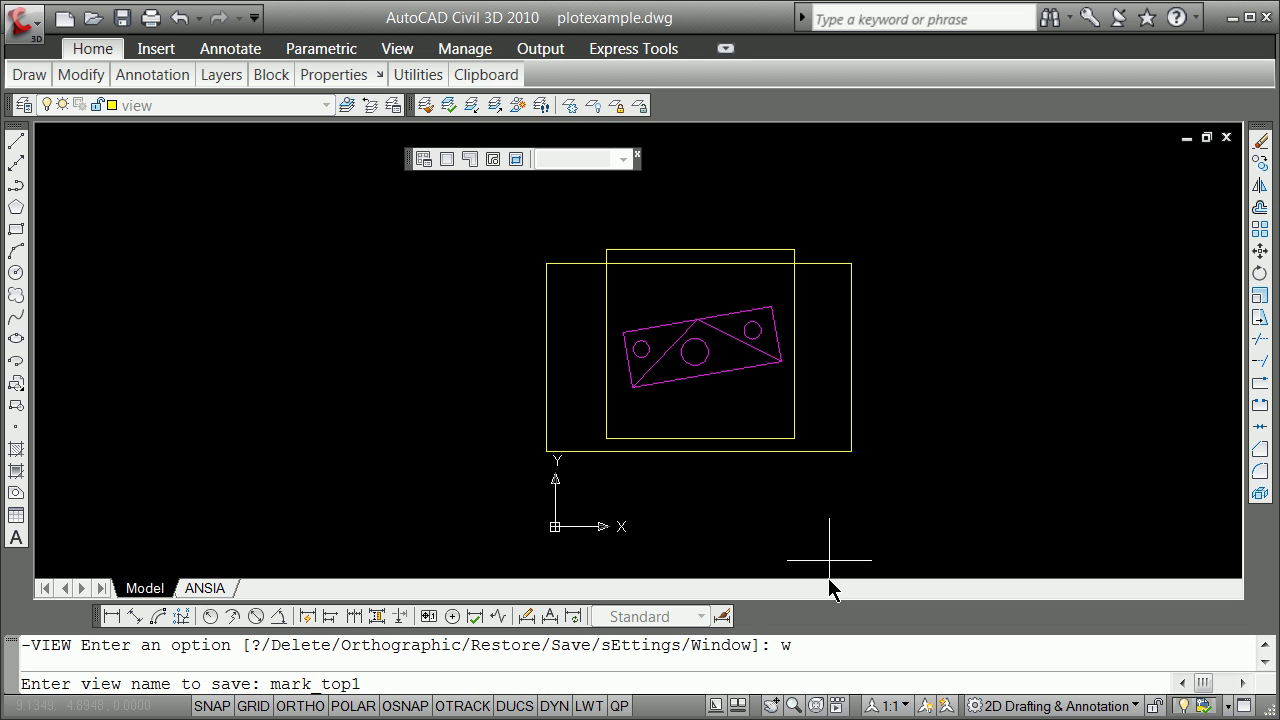
pyautogui.press('Return')
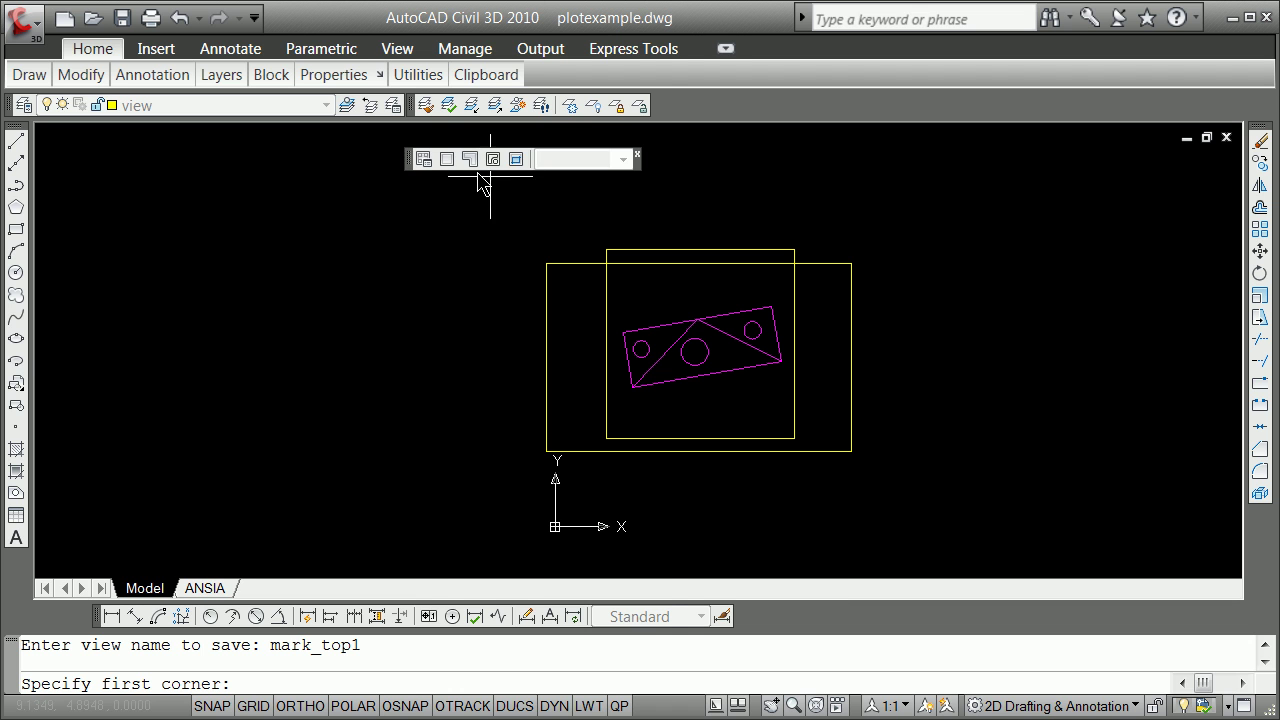
pyautogui.rightClick(413, 158)
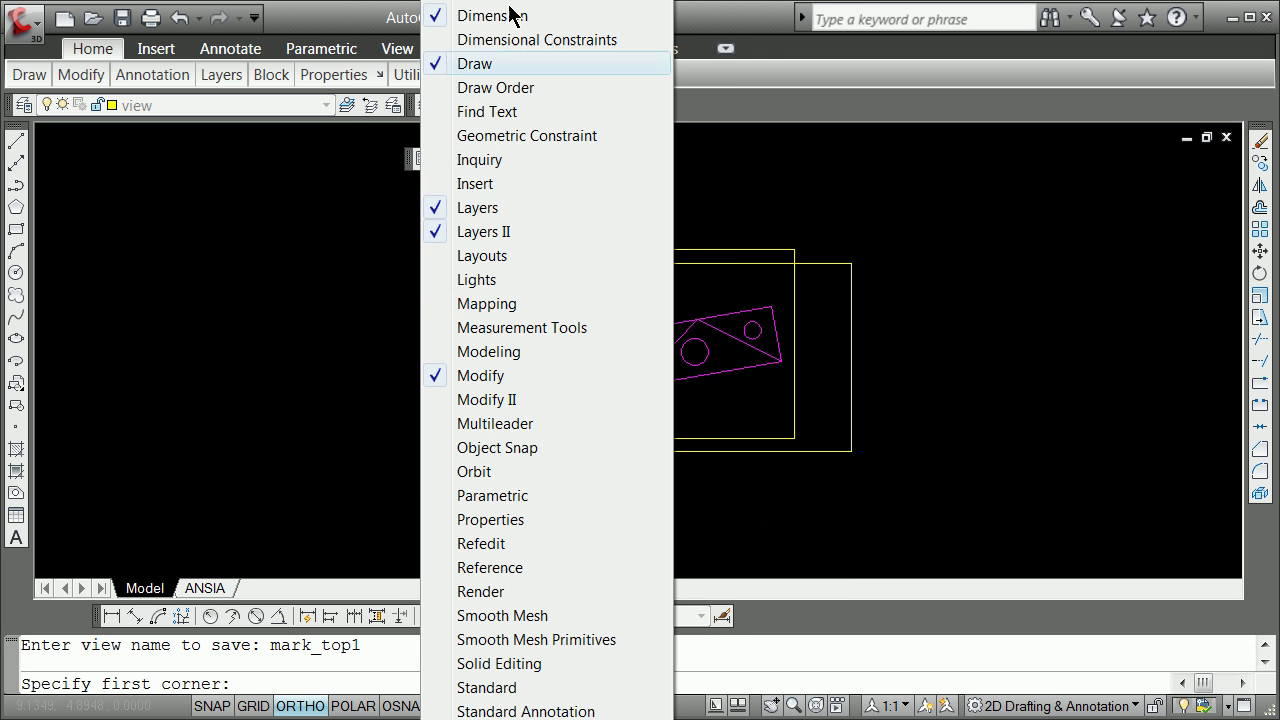
pyautogui.click(352, 416)
pyautogui.keyDown('shift'); pyautogui.rightClick(352, 396); pyautogui.keyUp('shift')
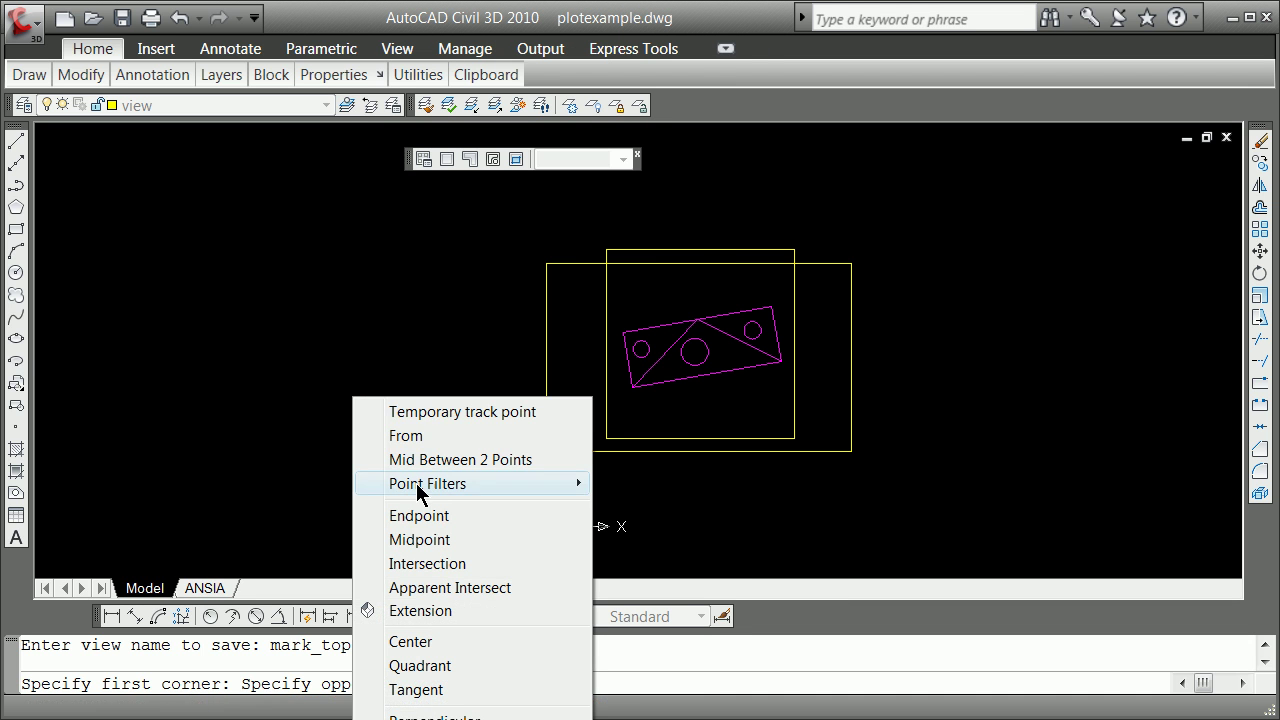
pyautogui.click(437, 514)
pyautogui.click(606, 438)
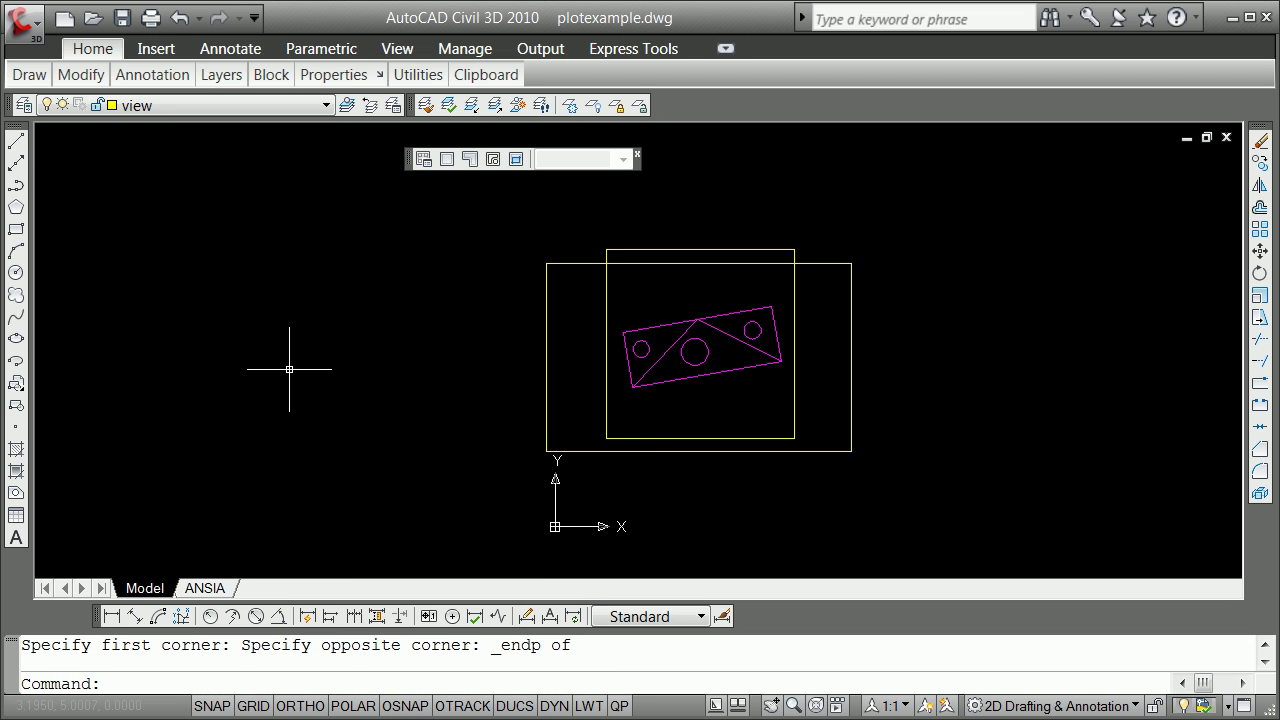
# Save a windowed view named mark_top1 between the lower-left and upper-right endpoints of the 10 by 10 square
pyautogui.write('-v')
pyautogui.press('Return')
pyautogui.write('w')
pyautogui.press('Return')
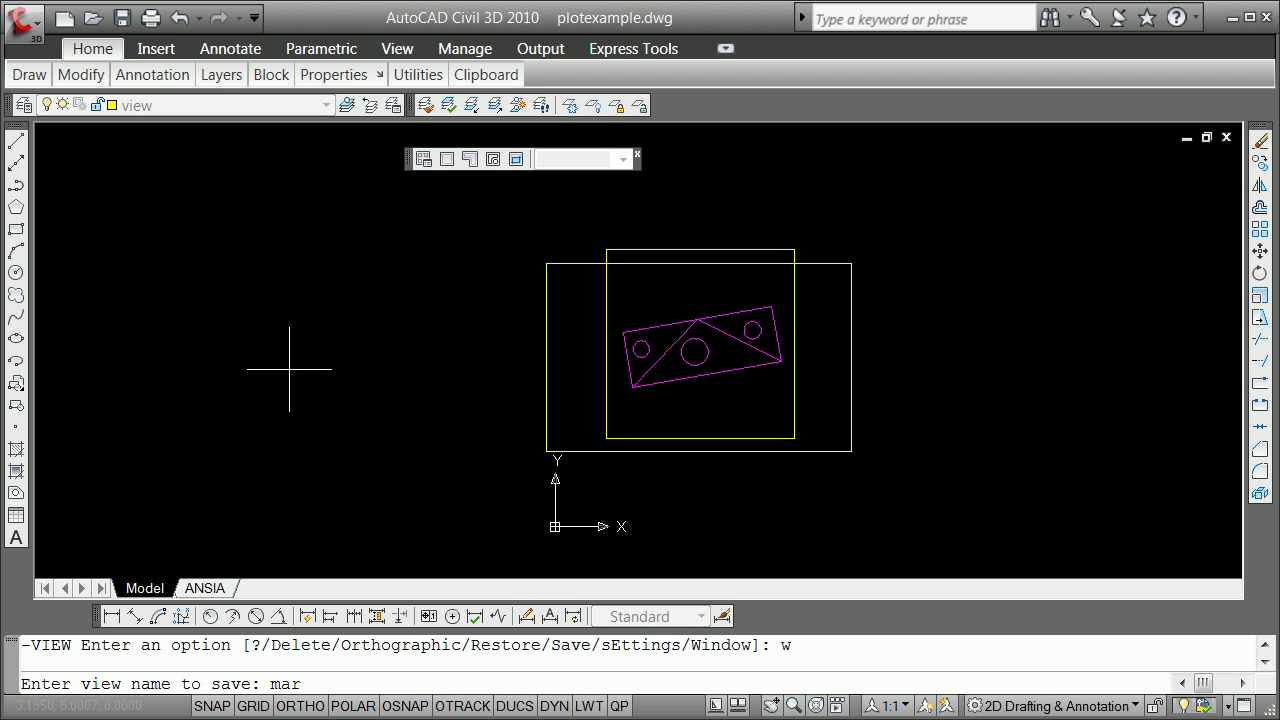
pyautogui.write('mark_top1')
pyautogui.press('Return')
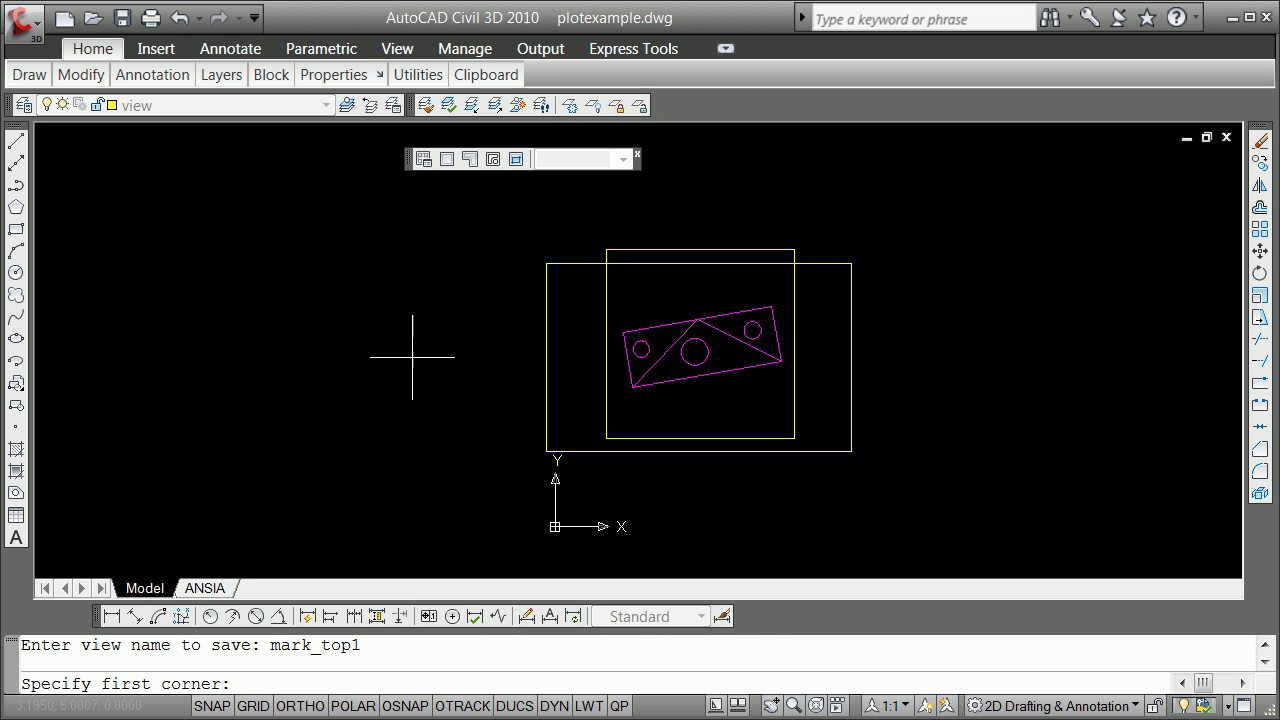
pyautogui.keyDown('shift'); pyautogui.rightClick(272, 271); pyautogui.keyUp('shift')
pyautogui.click(326, 393)
pyautogui.click(606, 438)
pyautogui.keyDown('shift'); pyautogui.rightClick(743, 337); pyautogui.keyUp('shift')
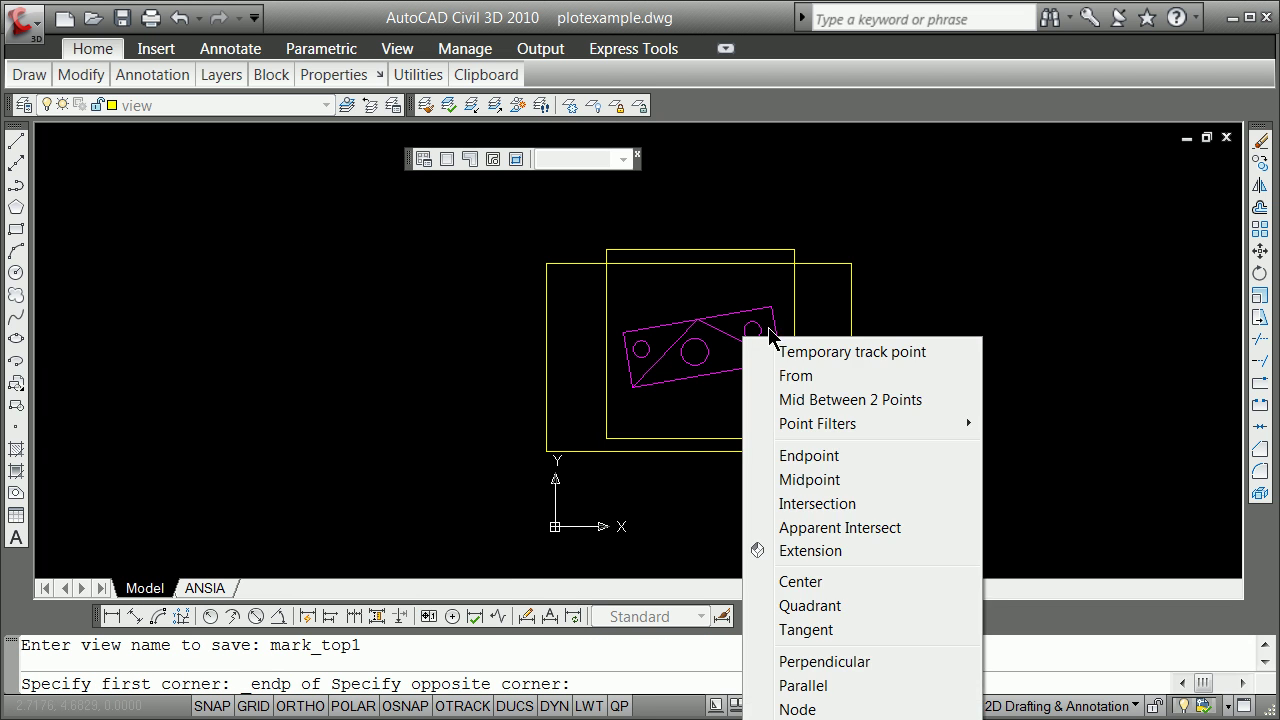
pyautogui.click(889, 455)
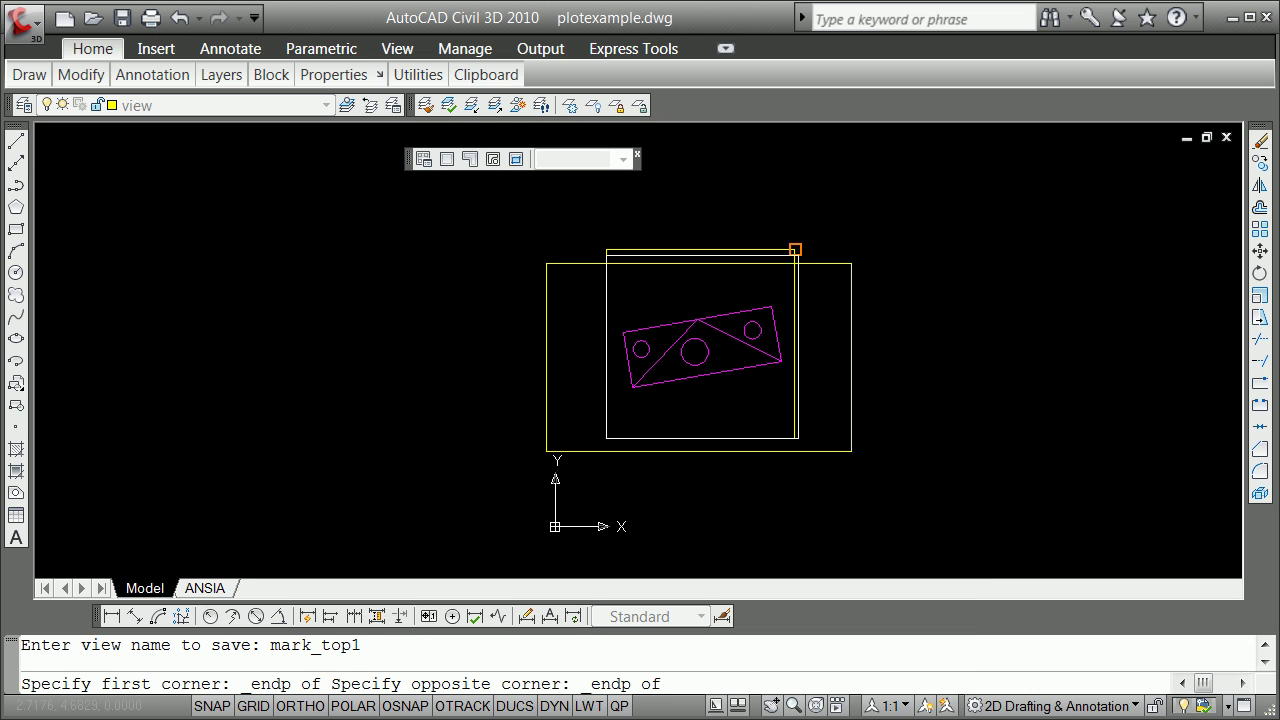
pyautogui.click(795, 249)
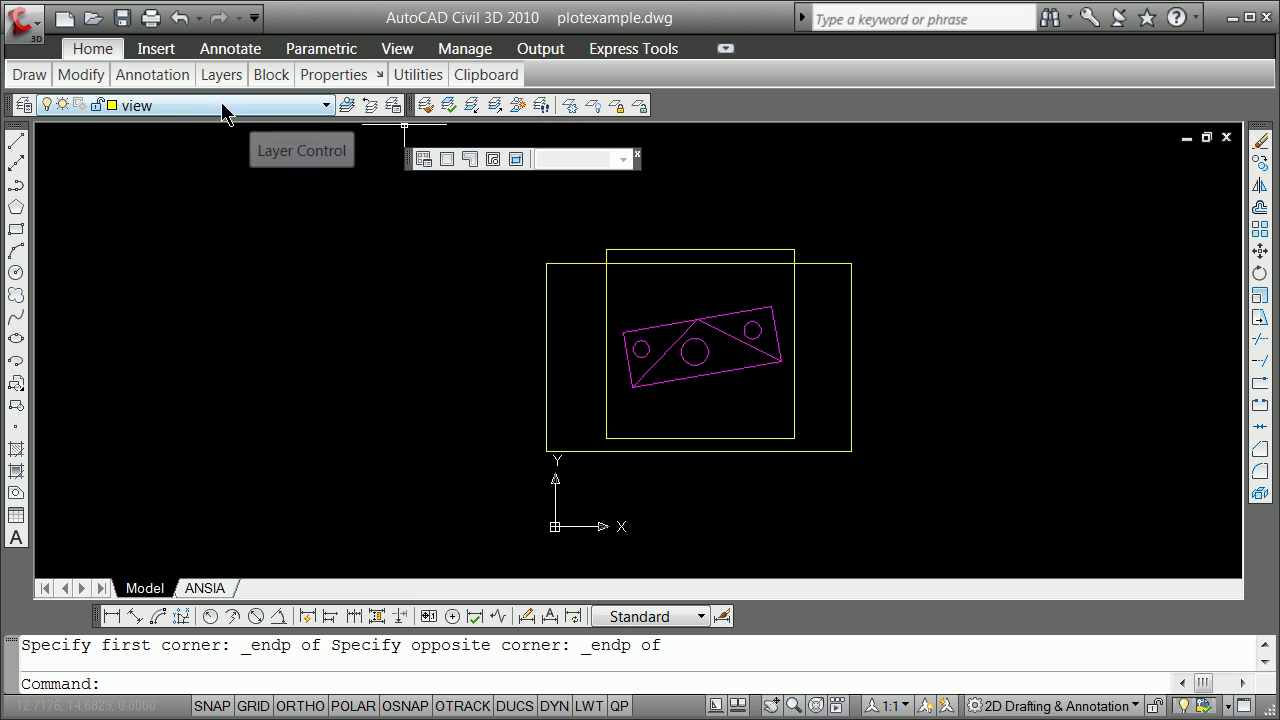
# Make layer 0 current and freeze the layer view
pyautogui.click(23, 105)
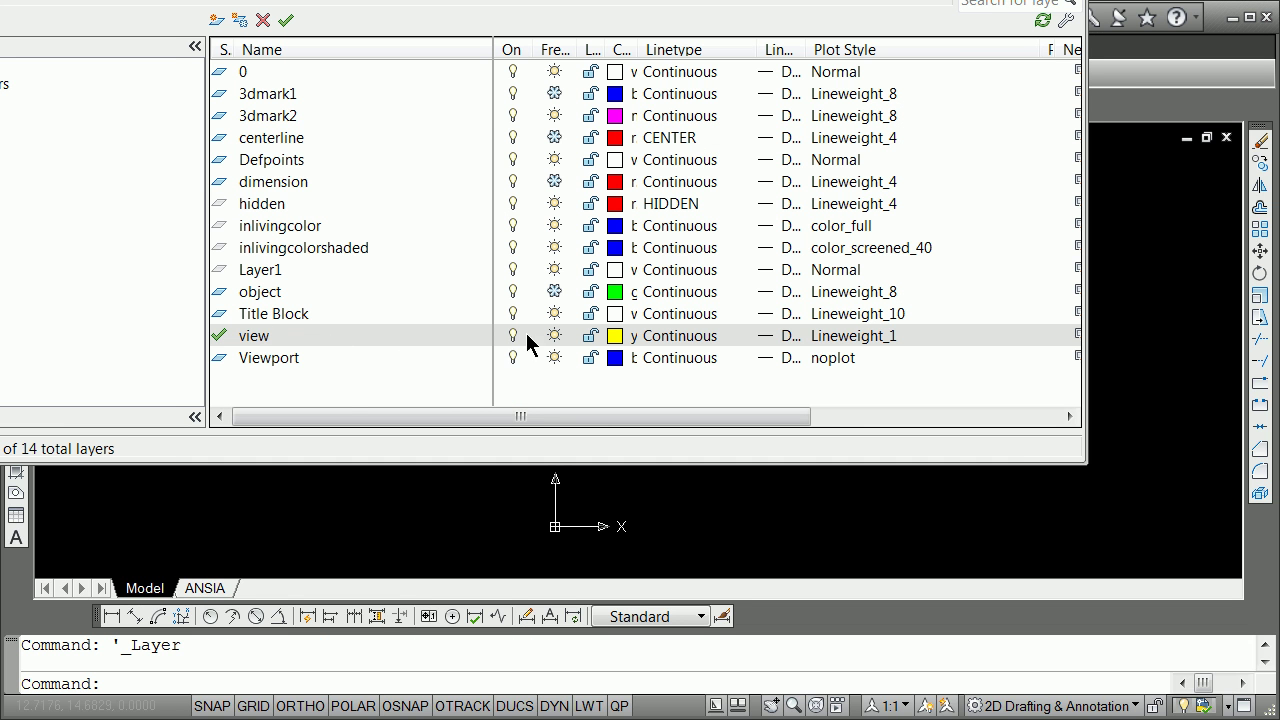
pyautogui.click(223, 76)
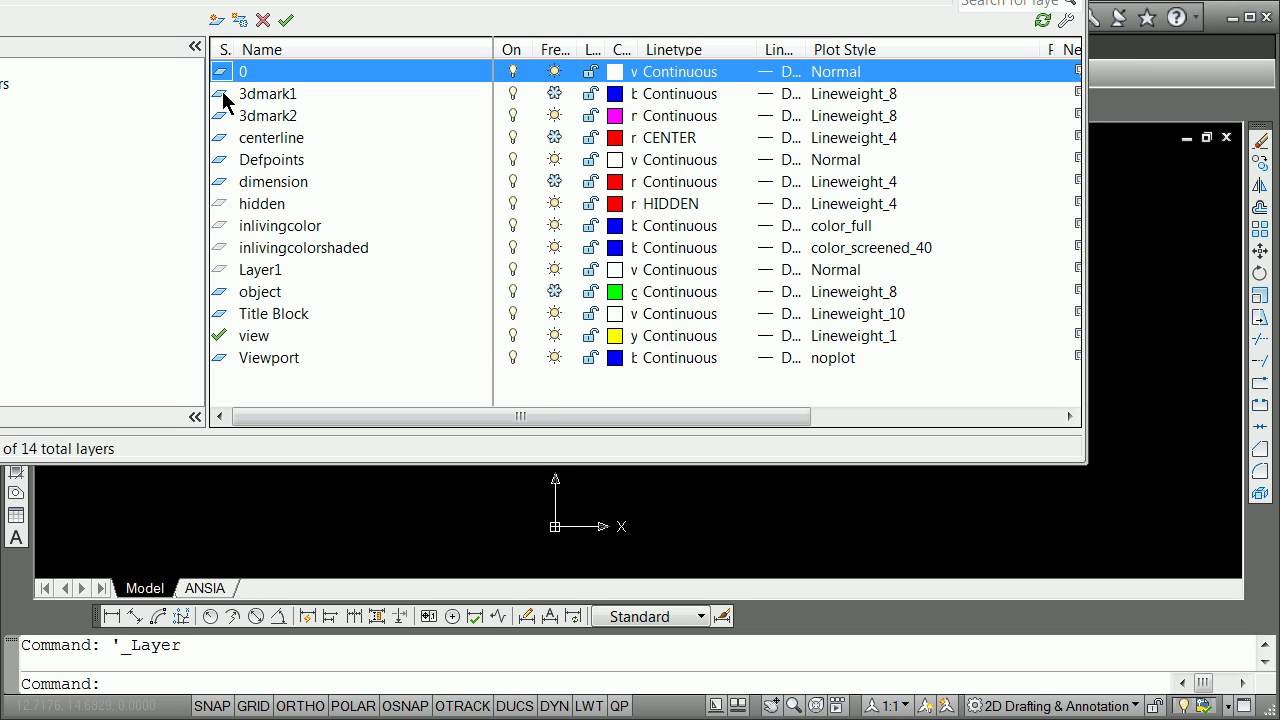
pyautogui.doubleClick(220, 74)
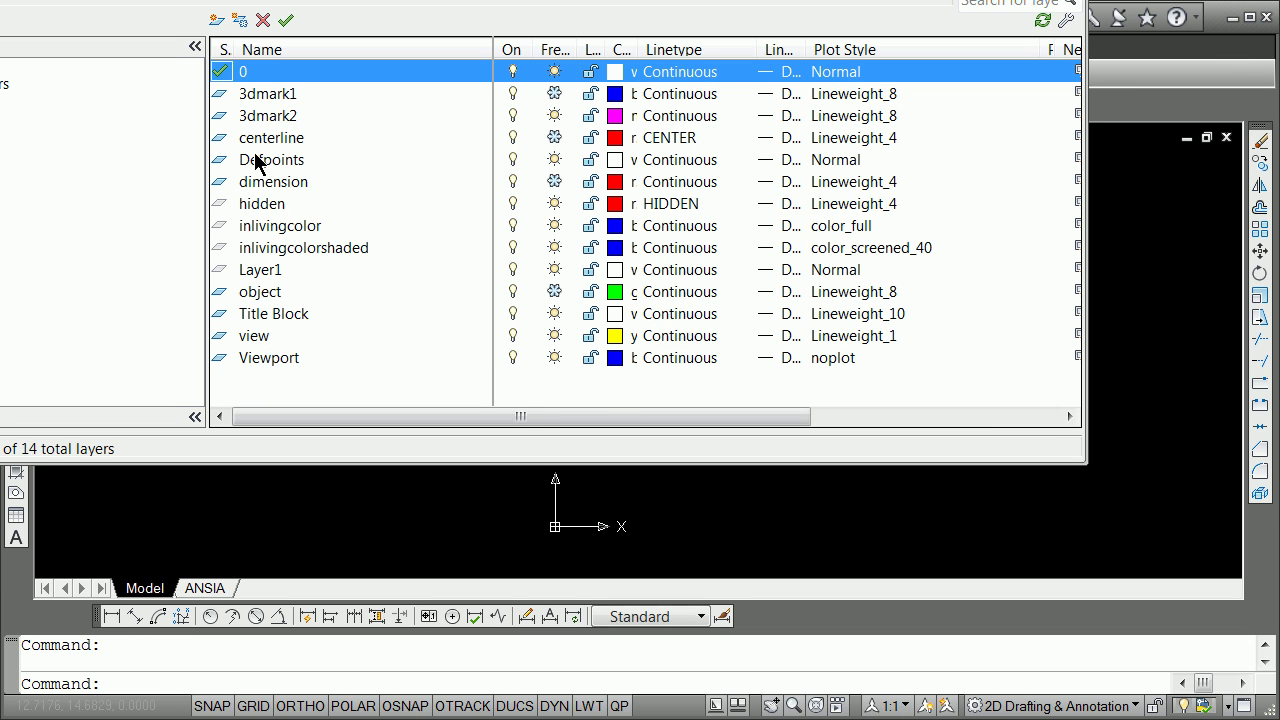
pyautogui.click(554, 335)
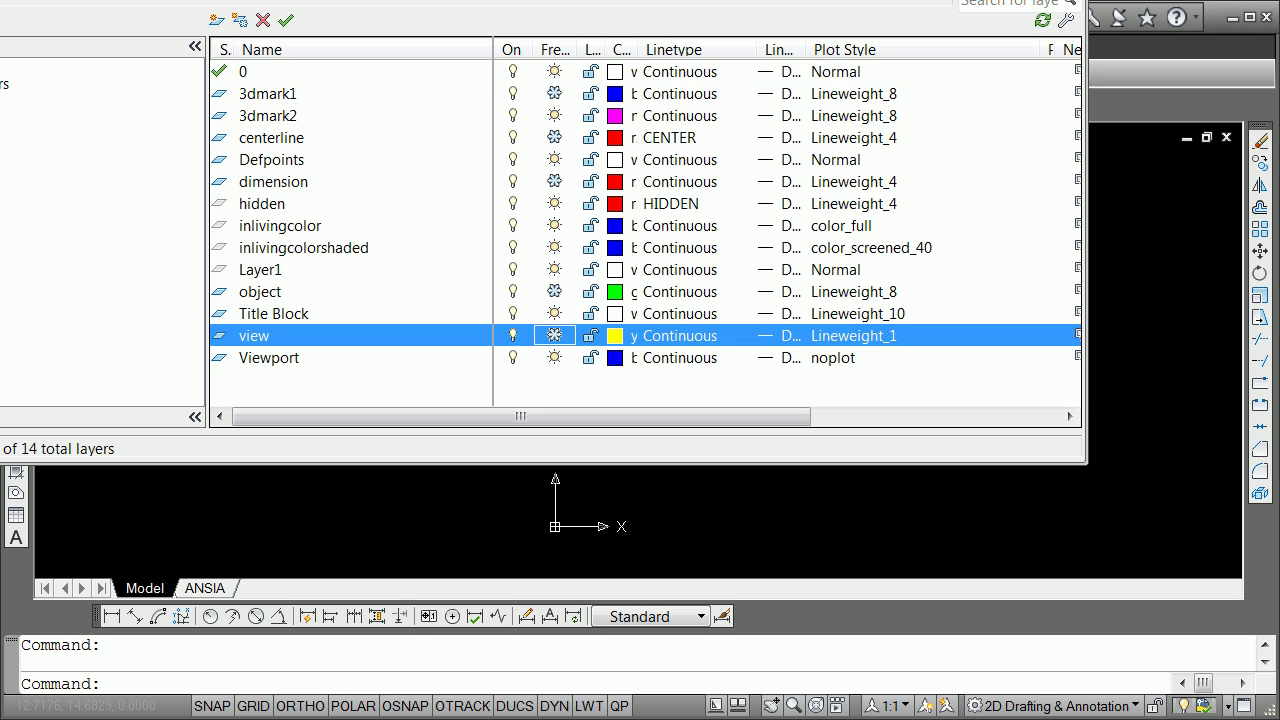
pyautogui.click(0, 0)
pyautogui.press('Escape')
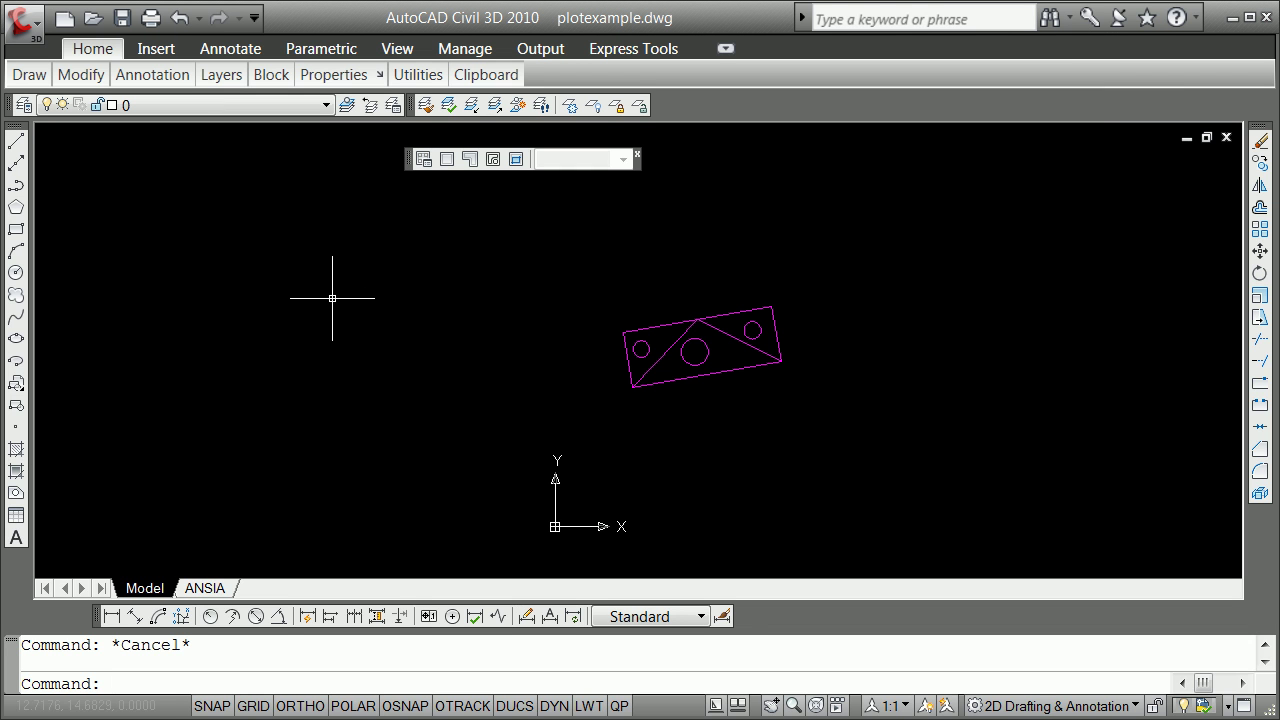
# Save the current layer settings as a new layer state named 3dviewswithoutviewlayer
pyautogui.write('lman')
pyautogui.press('Return')
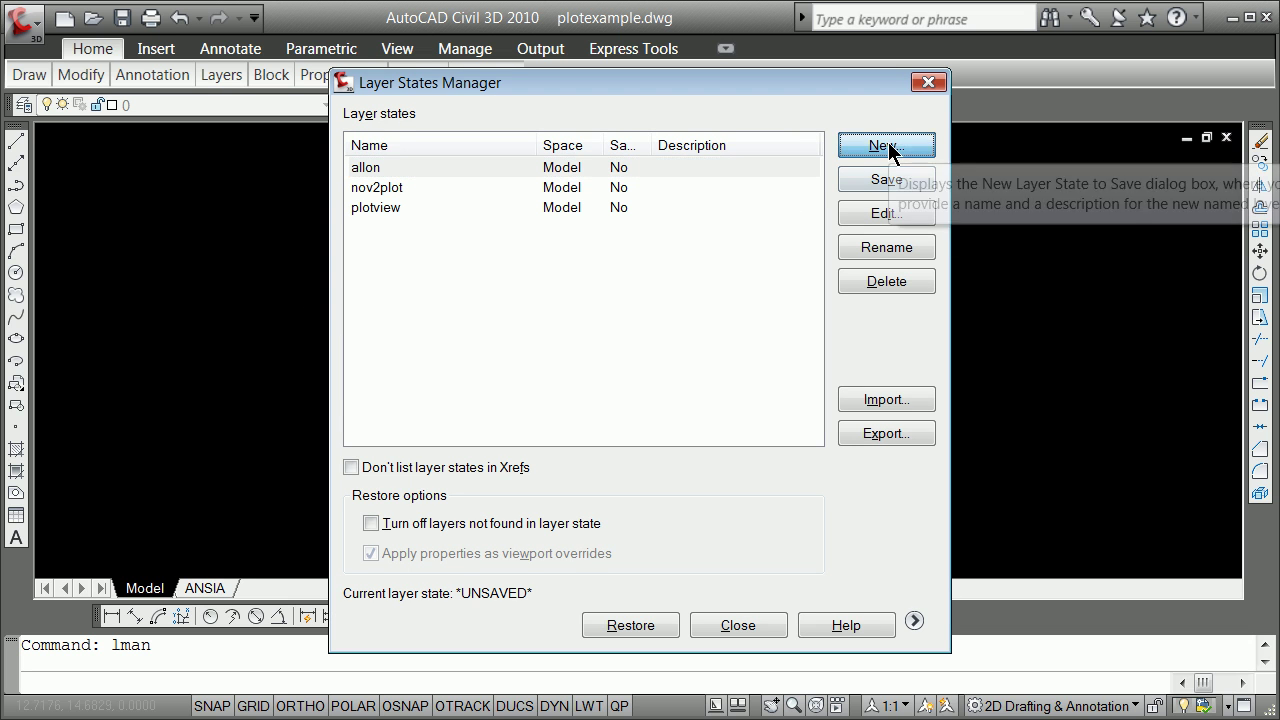
pyautogui.click(886, 146)
pyautogui.write('edview')
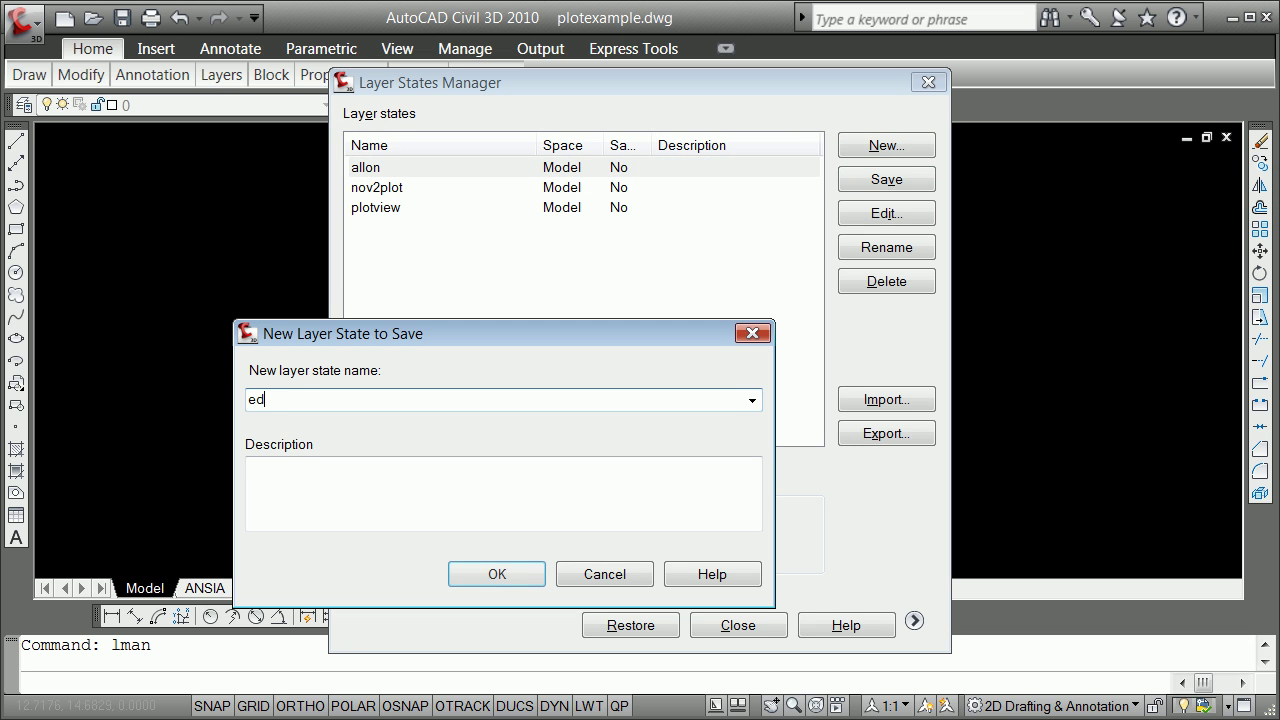
pyautogui.press('BackSpace')
pyautogui.press('BackSpace')
pyautogui.press('BackSpace')
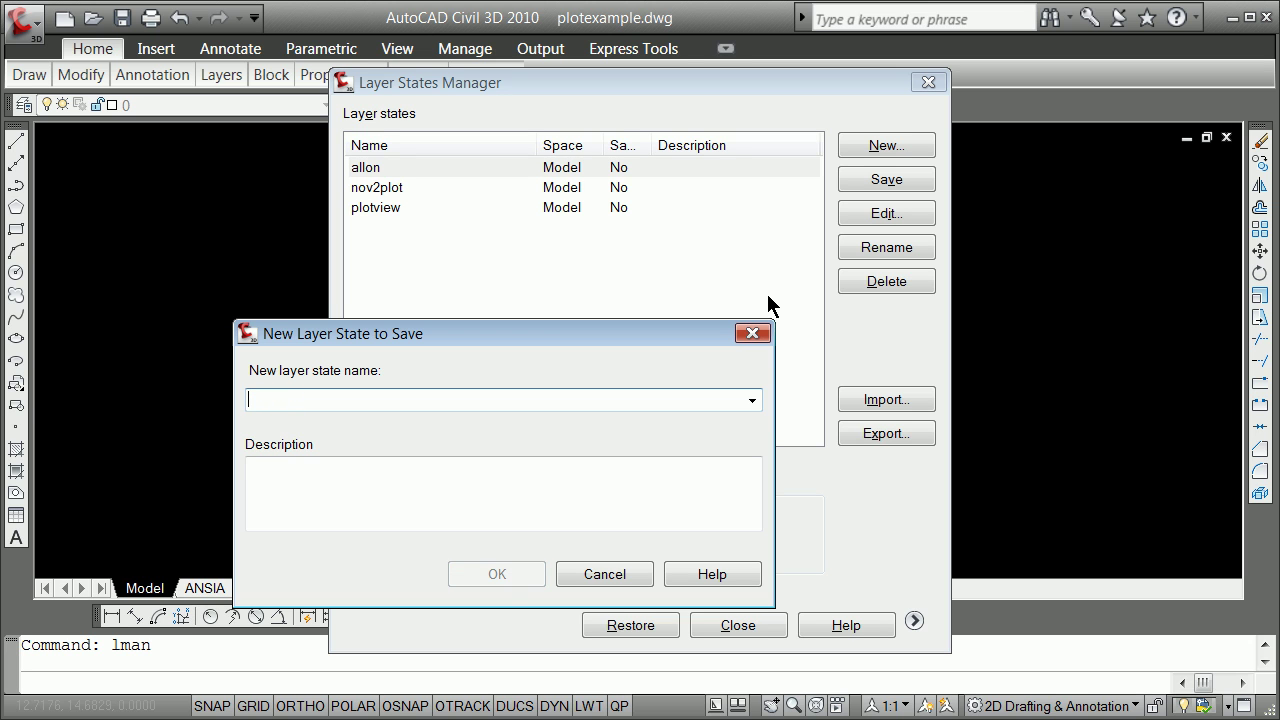
pyautogui.write('3dview')
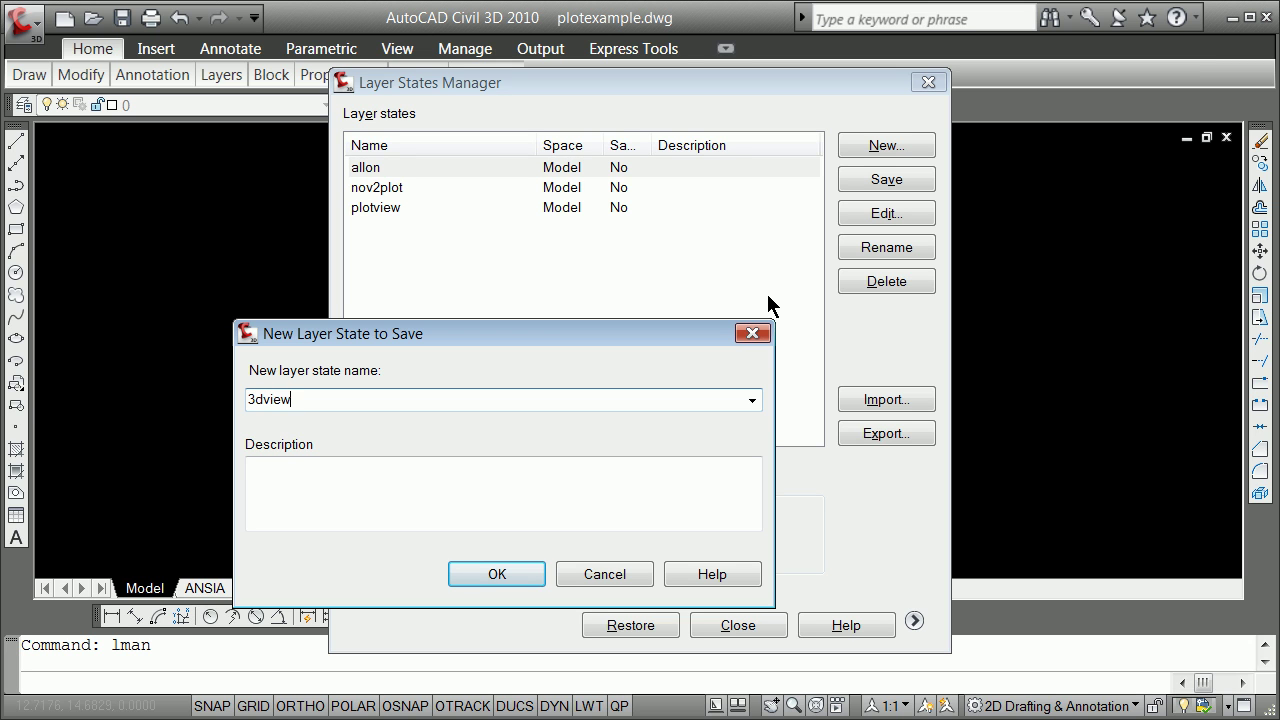
pyautogui.write('swithoutviewlayer')
pyautogui.click(503, 573)
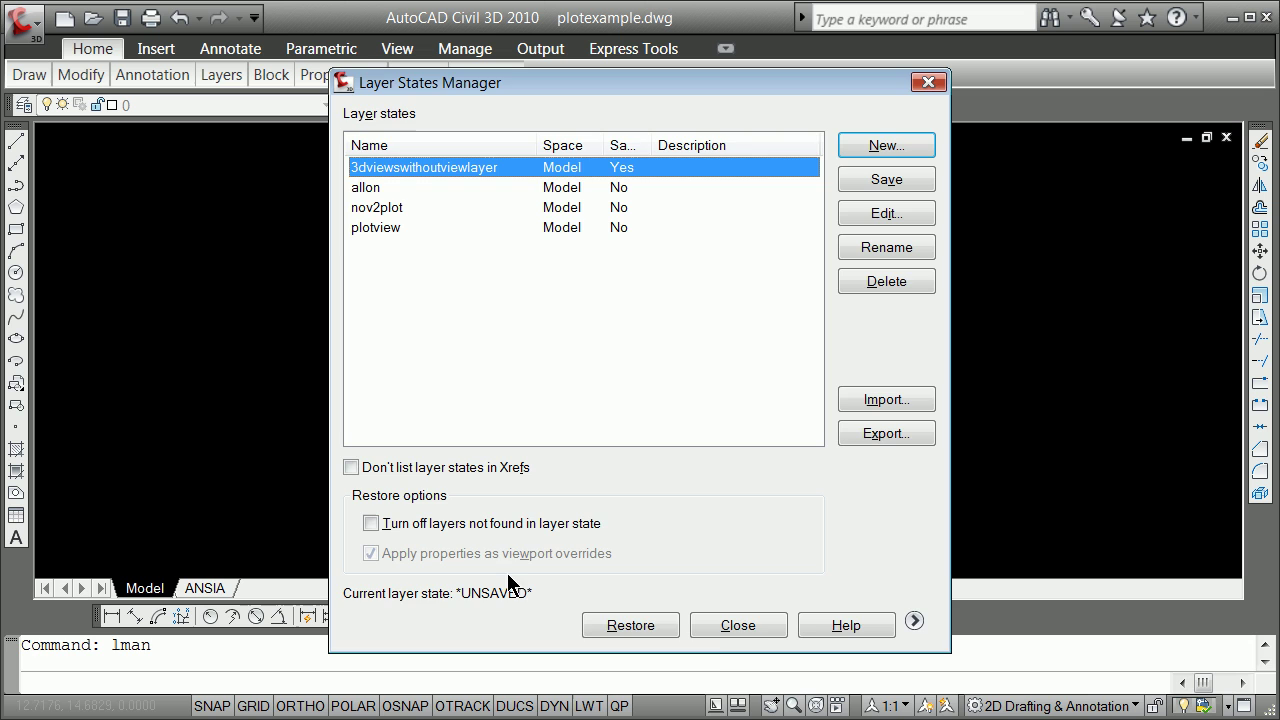
pyautogui.click(738, 625)
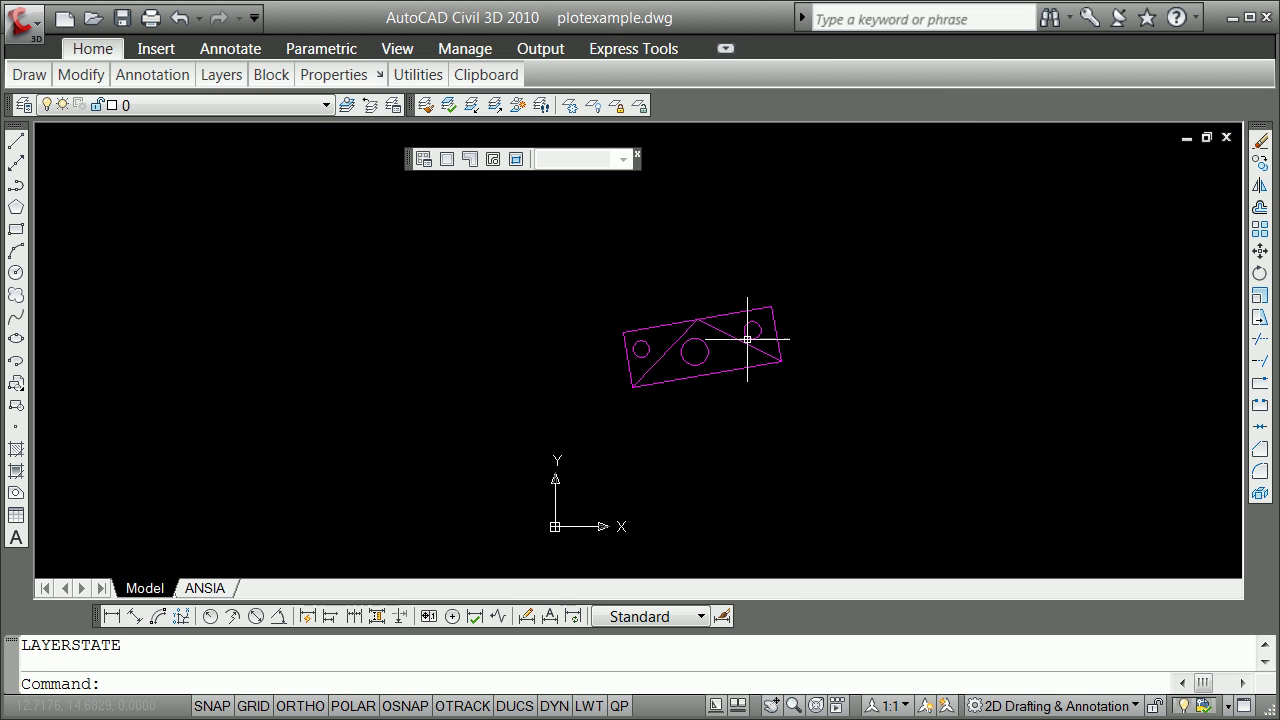
# Create a copy of the ANSIA layout and place it at the end
pyautogui.click(206, 590)
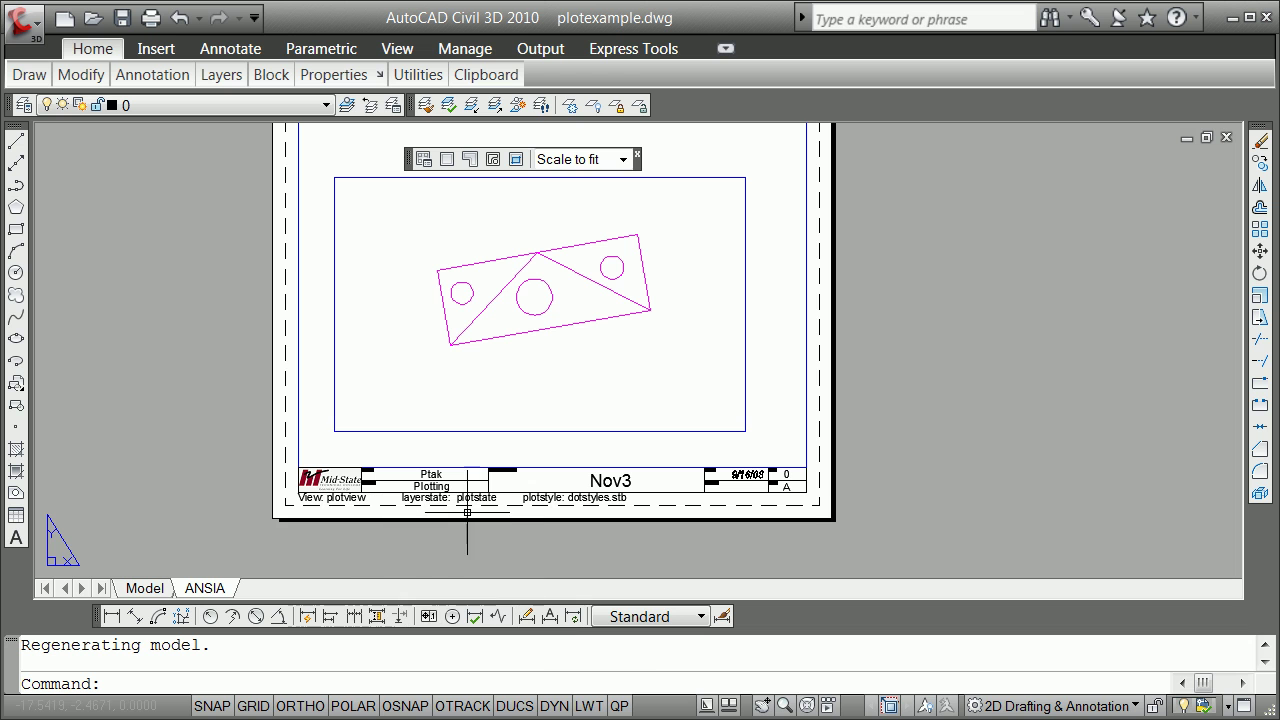
pyautogui.rightClick(212, 594)
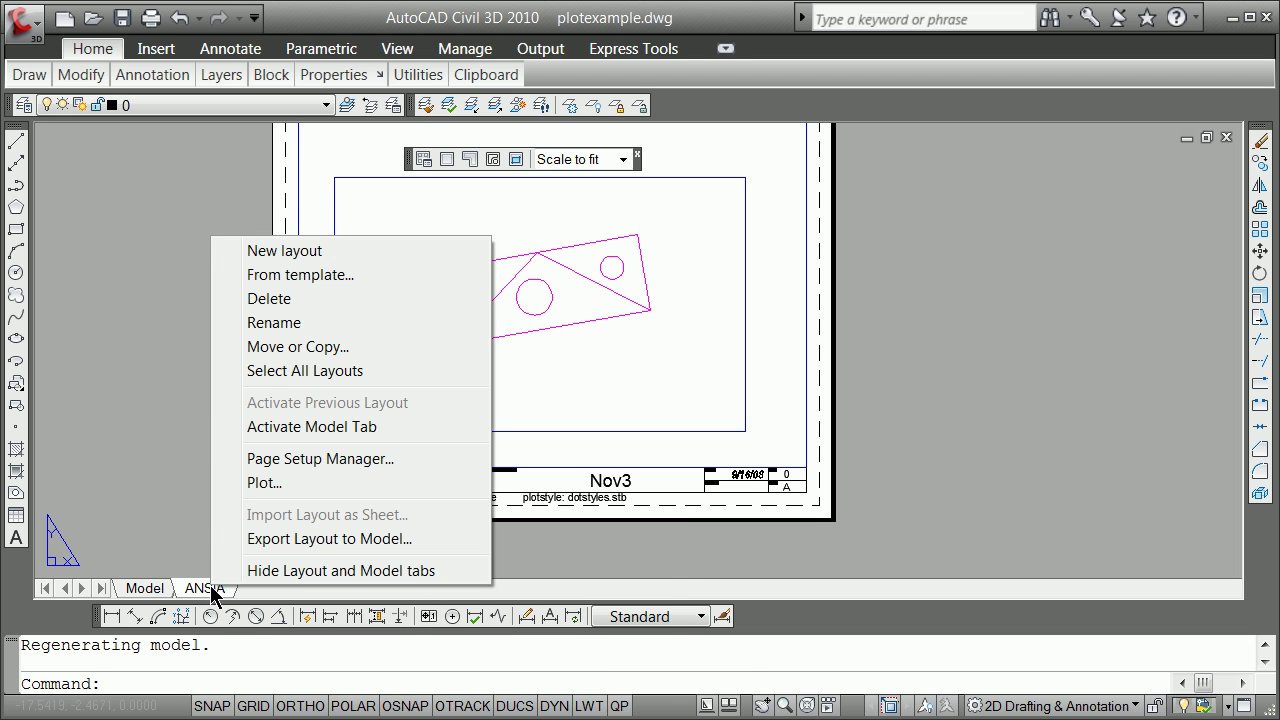
pyautogui.click(298, 352)
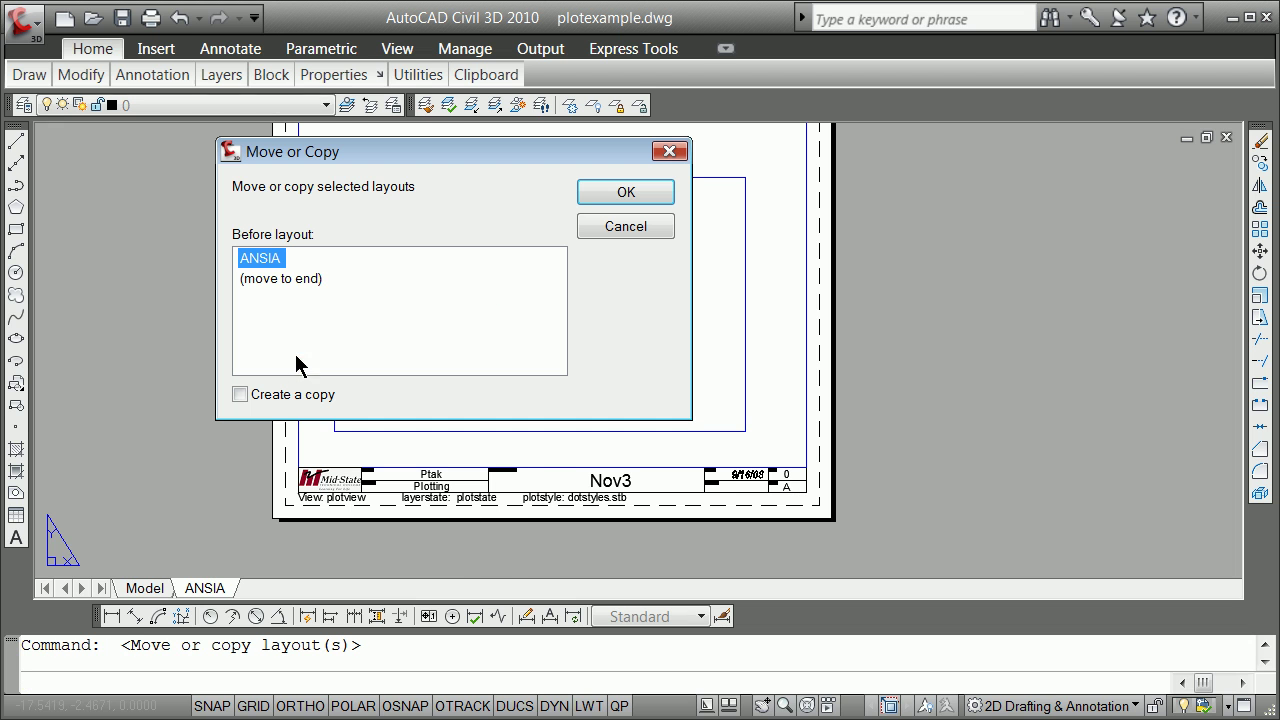
pyautogui.click(310, 288)
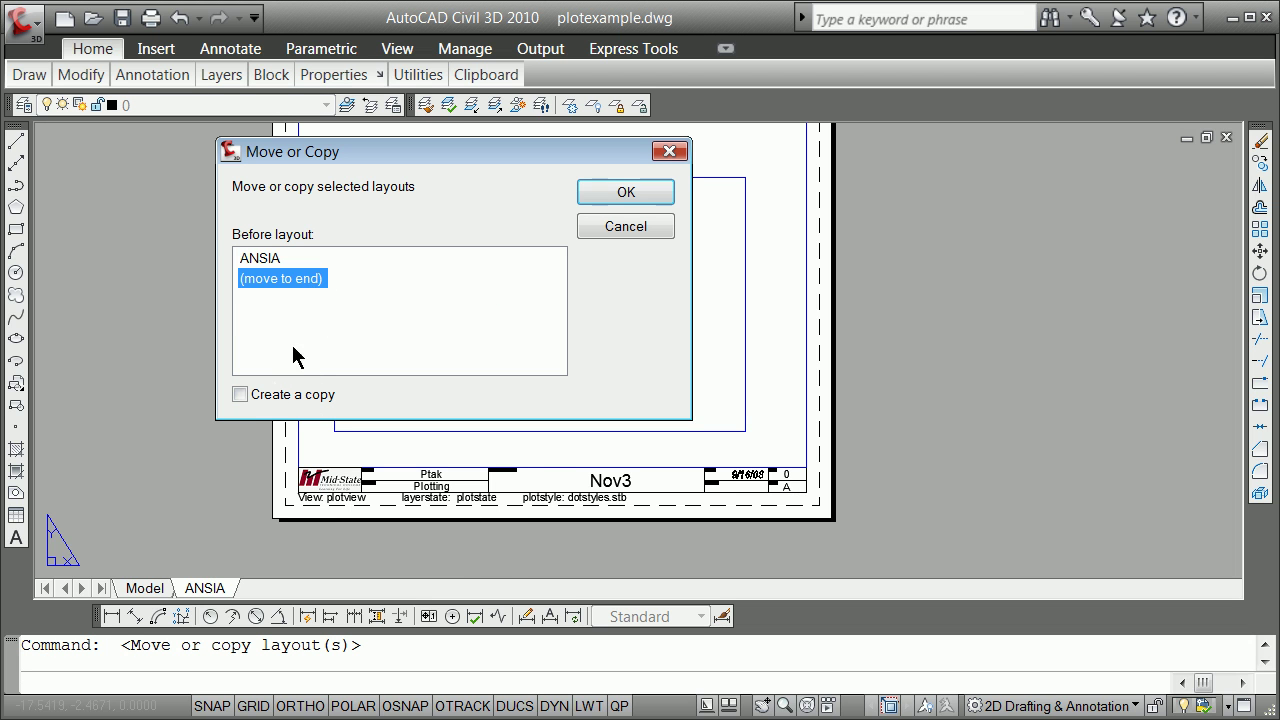
pyautogui.click(244, 395)
pyautogui.click(579, 188)
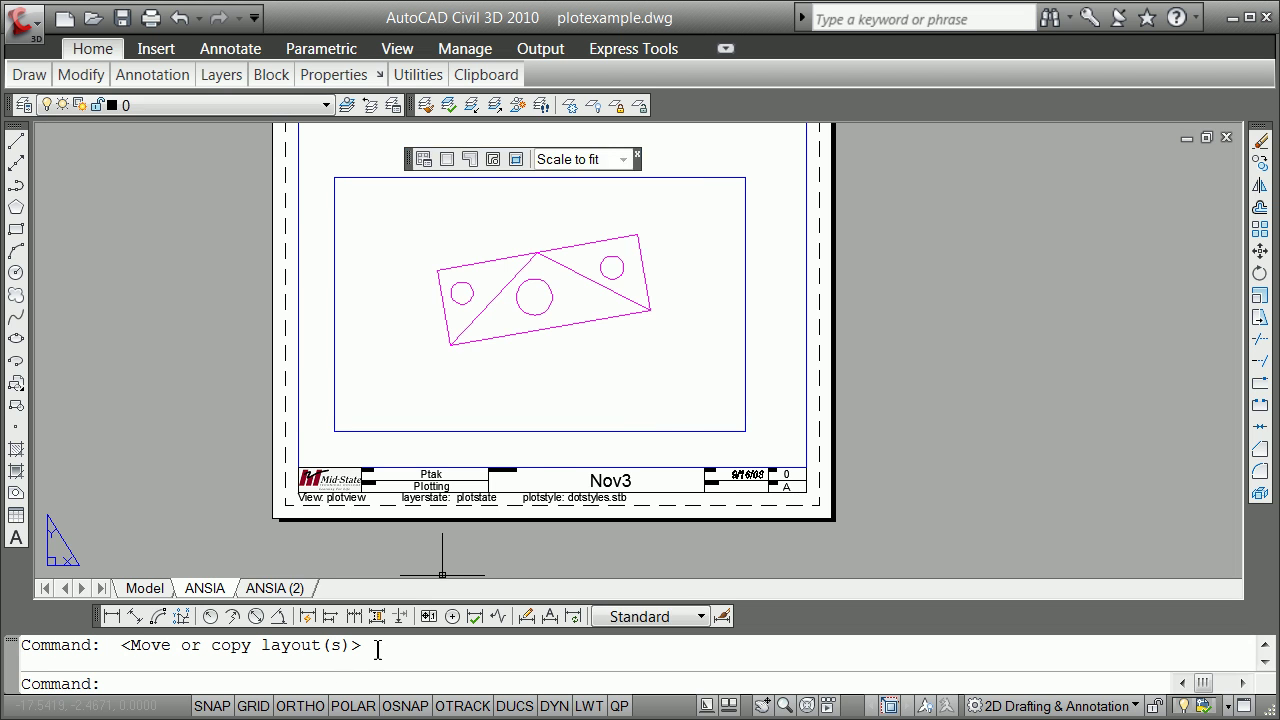
# Rename the copied ANSIA layout as 3dsheet
pyautogui.click(292, 595)
pyautogui.rightClick(292, 594)
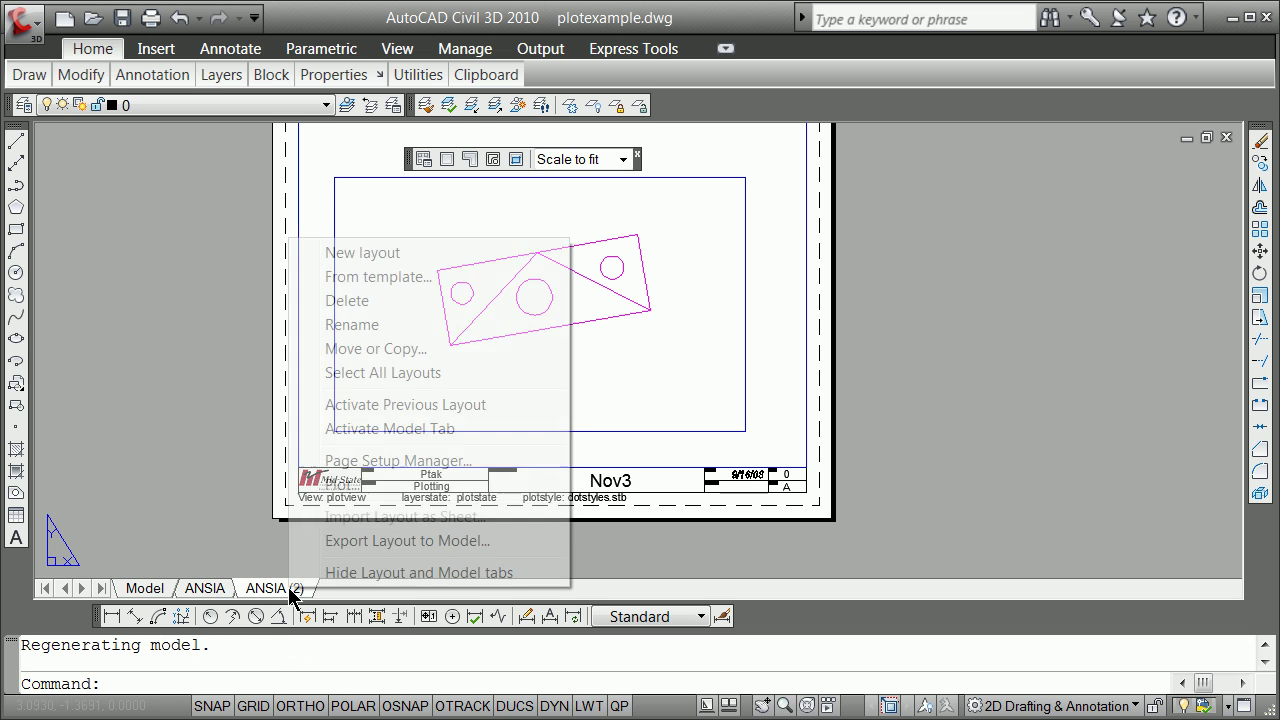
pyautogui.click(386, 326)
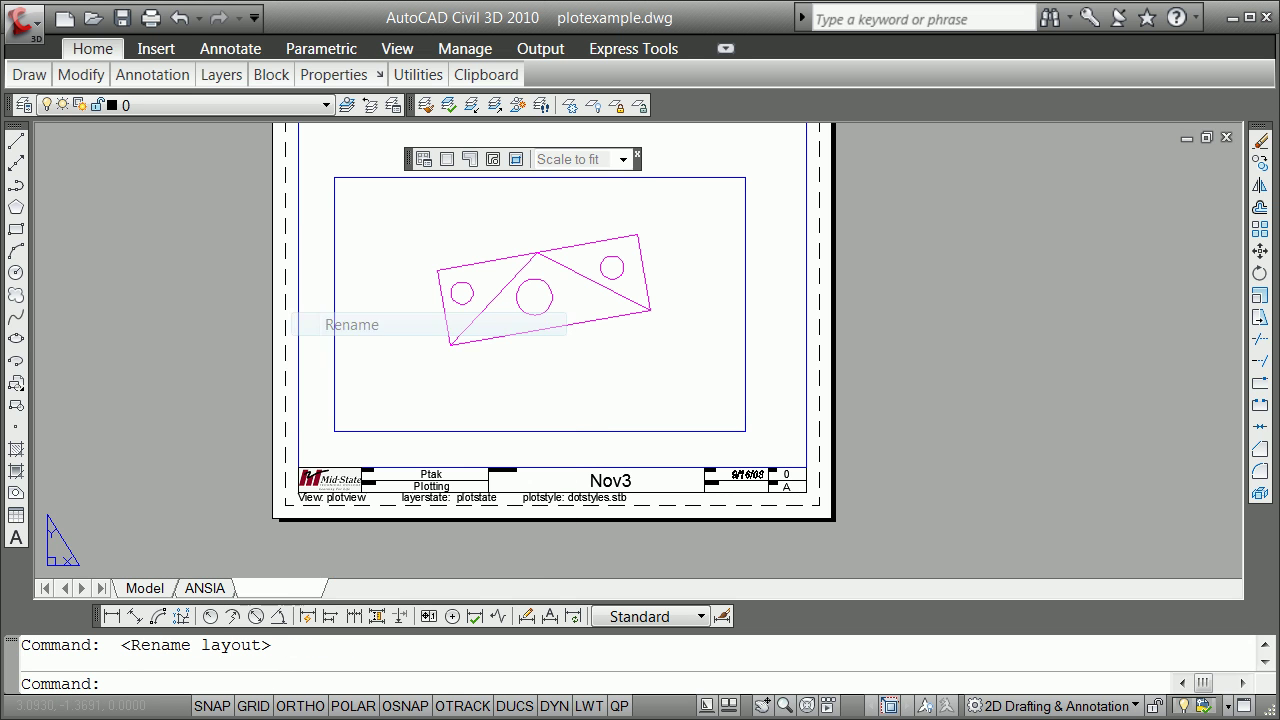
pyautogui.write('3e')
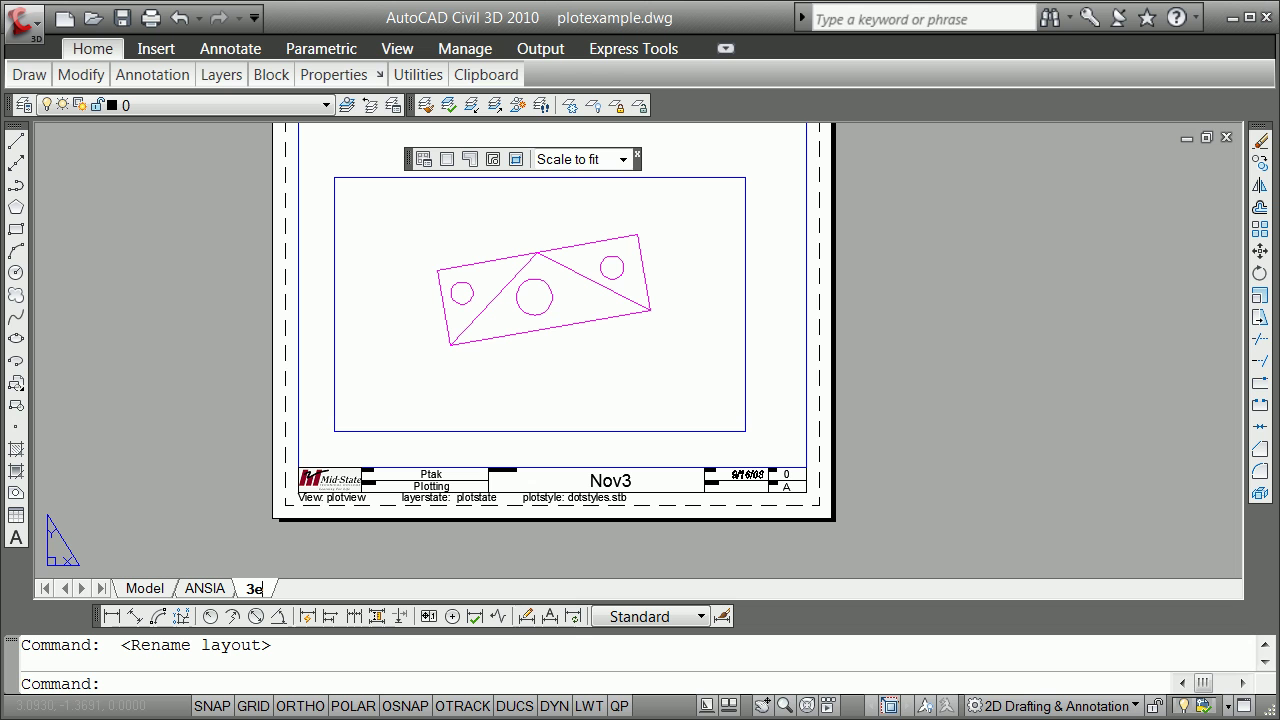
pyautogui.press('BackSpace')
pyautogui.write('dsheet')
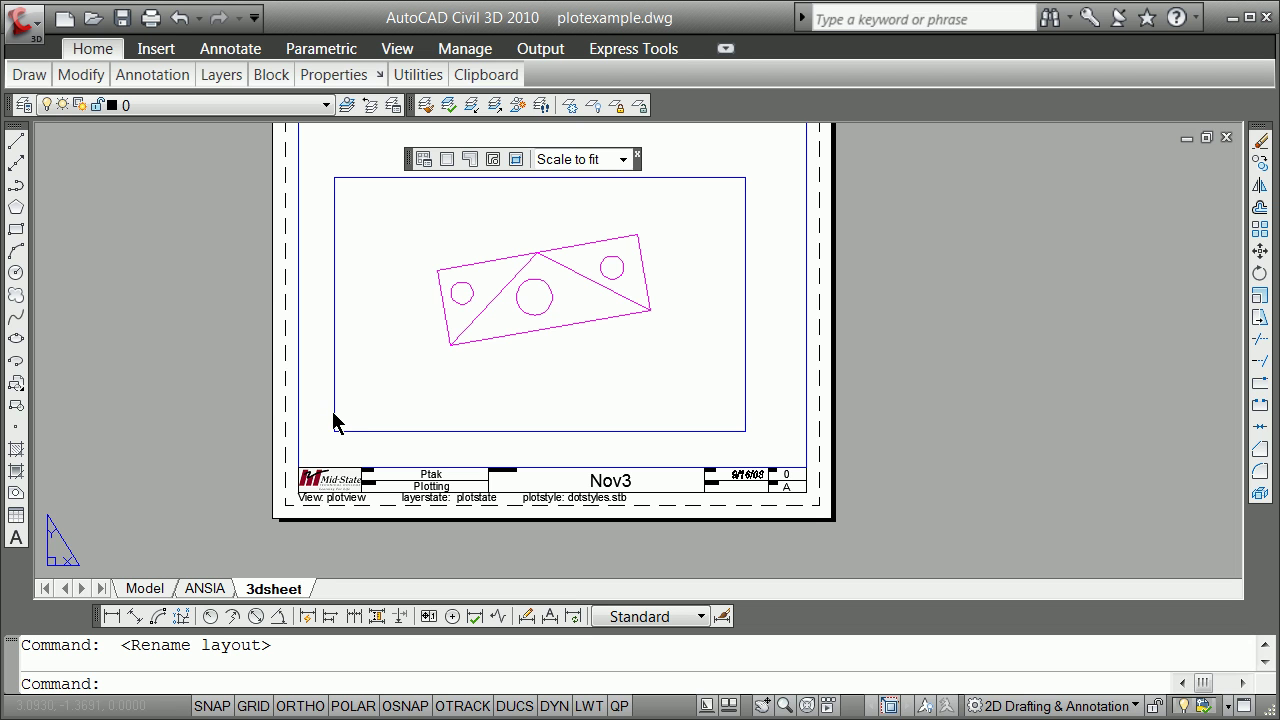
pyautogui.click(610, 436)
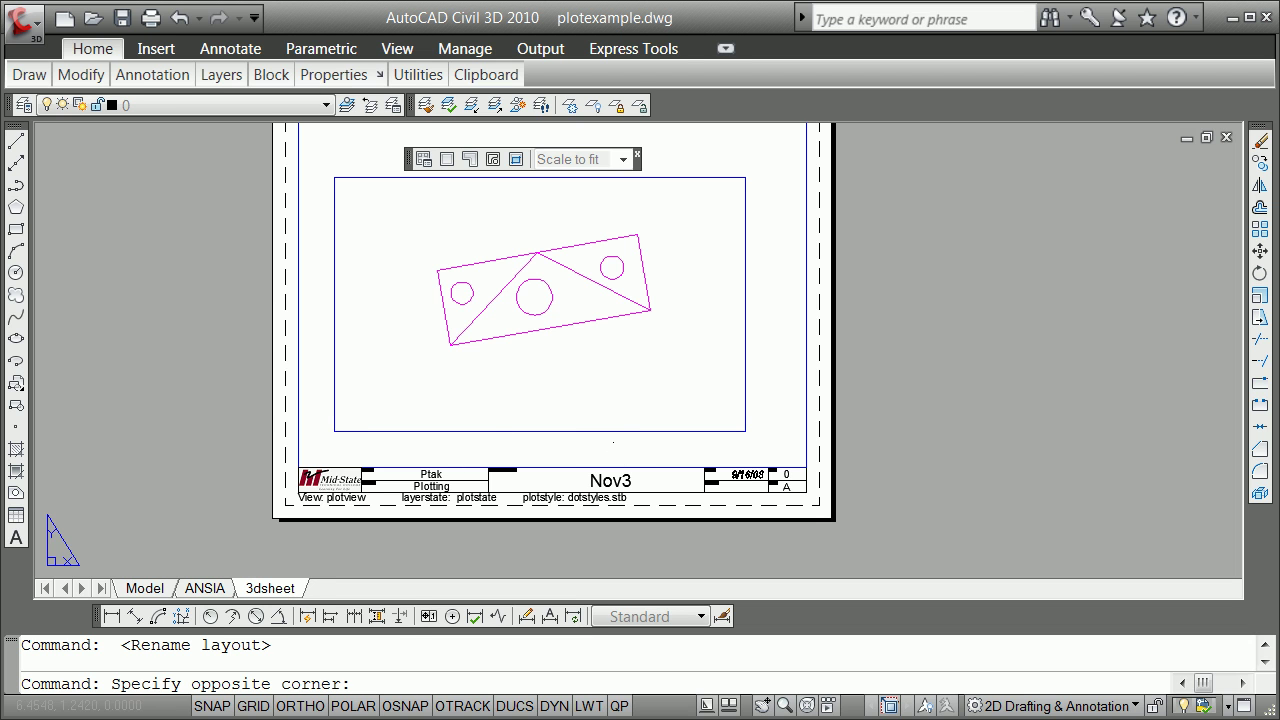
pyautogui.press('Escape')
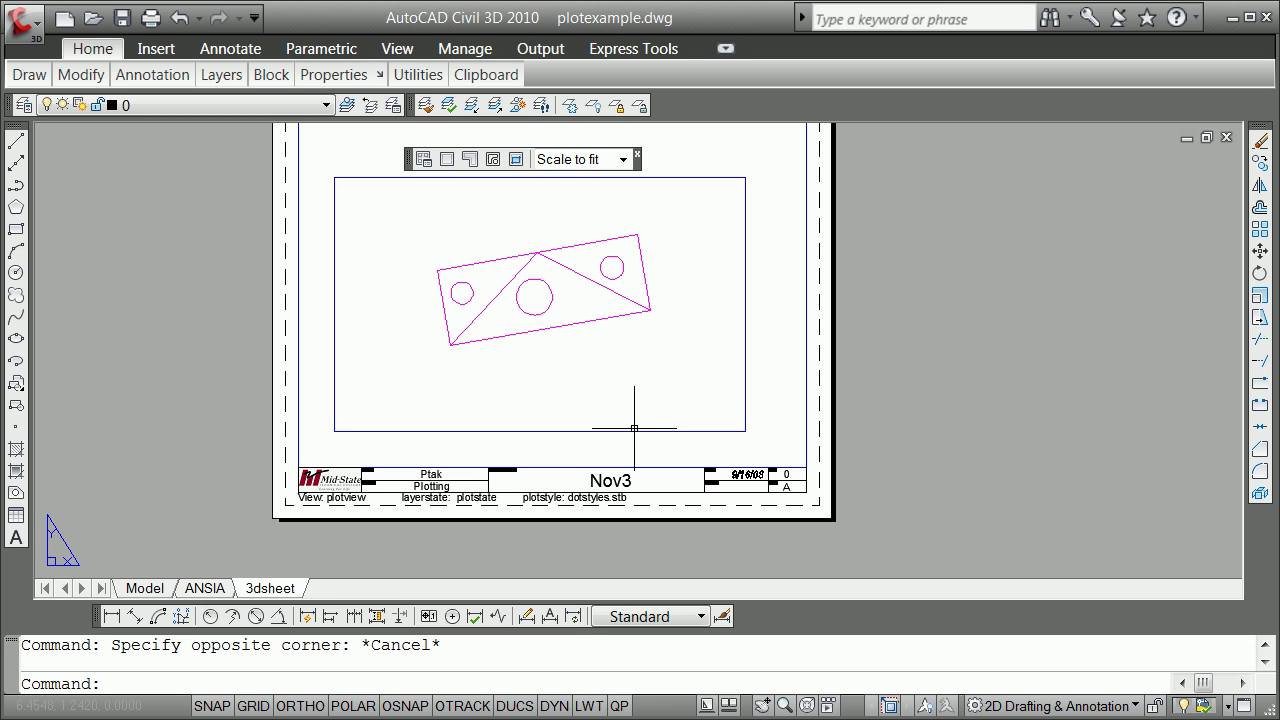
# Erase the existing viewport from the 3dsheet layout
pyautogui.write('e')
pyautogui.press('Return')
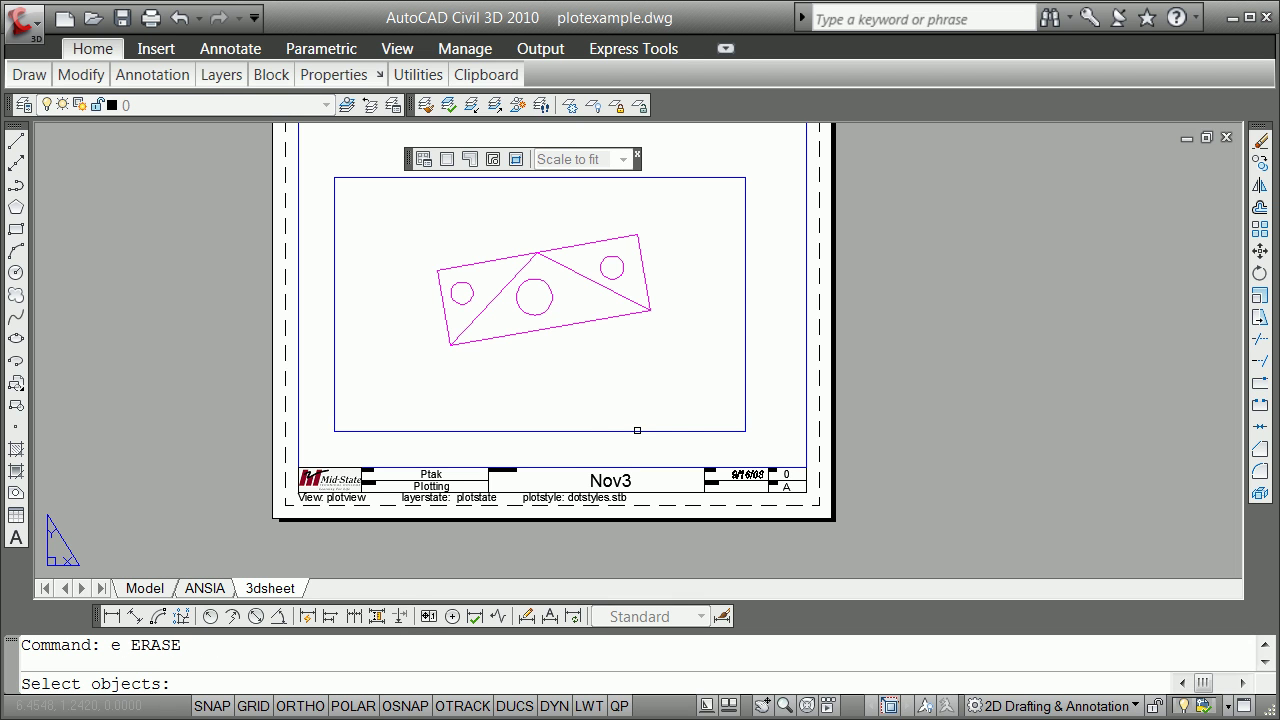
pyautogui.click(635, 429)
pyautogui.press('Return')
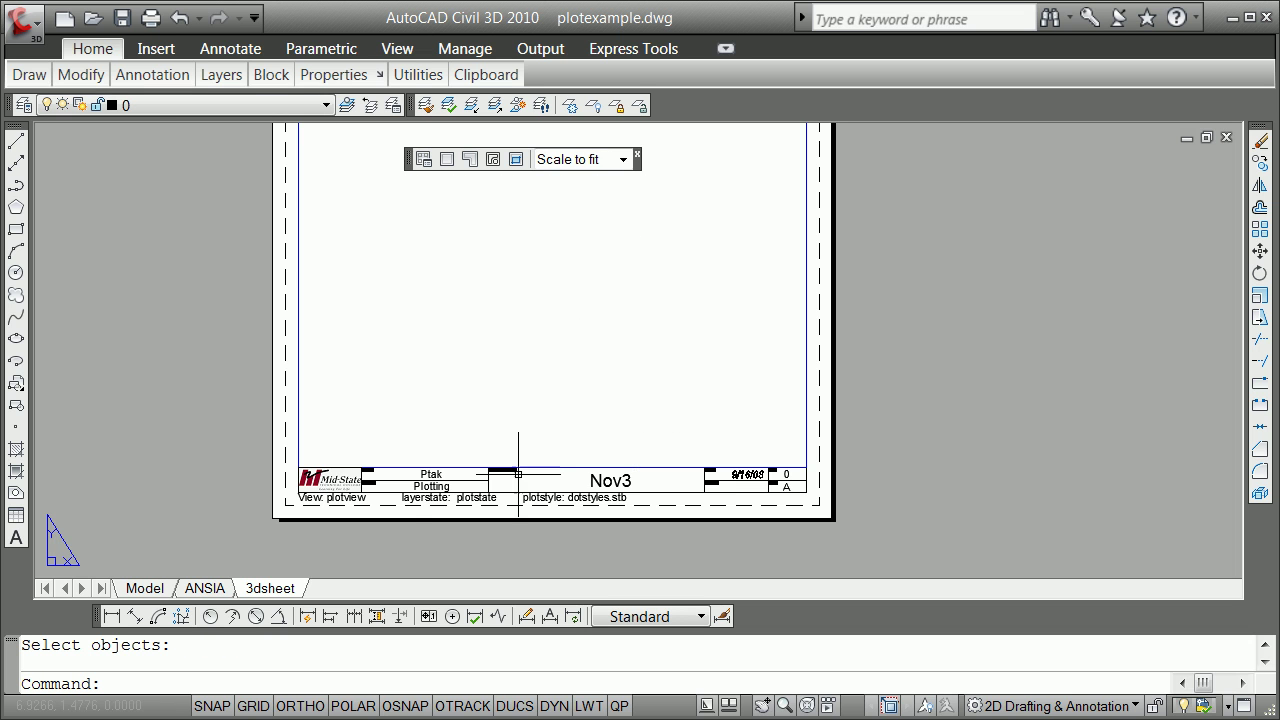
# Make the Viewport layer current and draw a 2.5 by 2.5 rectangle near the sheet's left border
pyautogui.click(326, 106)
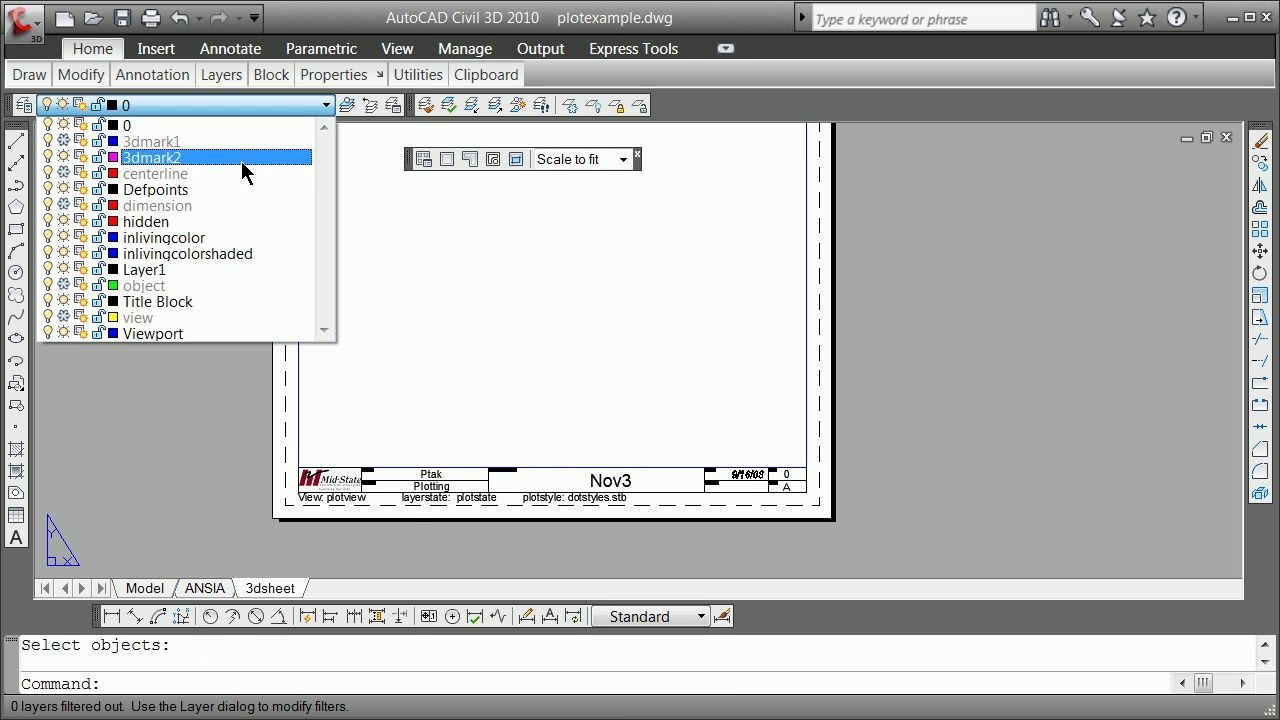
pyautogui.click(194, 334)
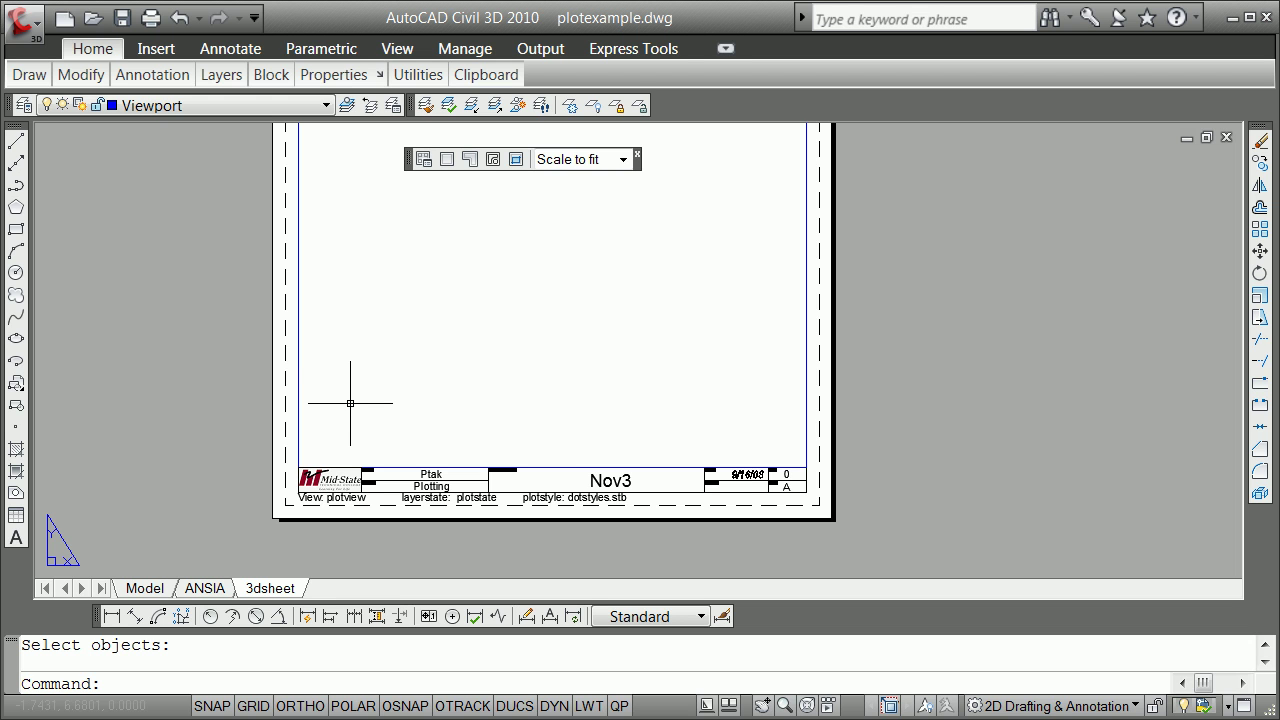
pyautogui.click(18, 238)
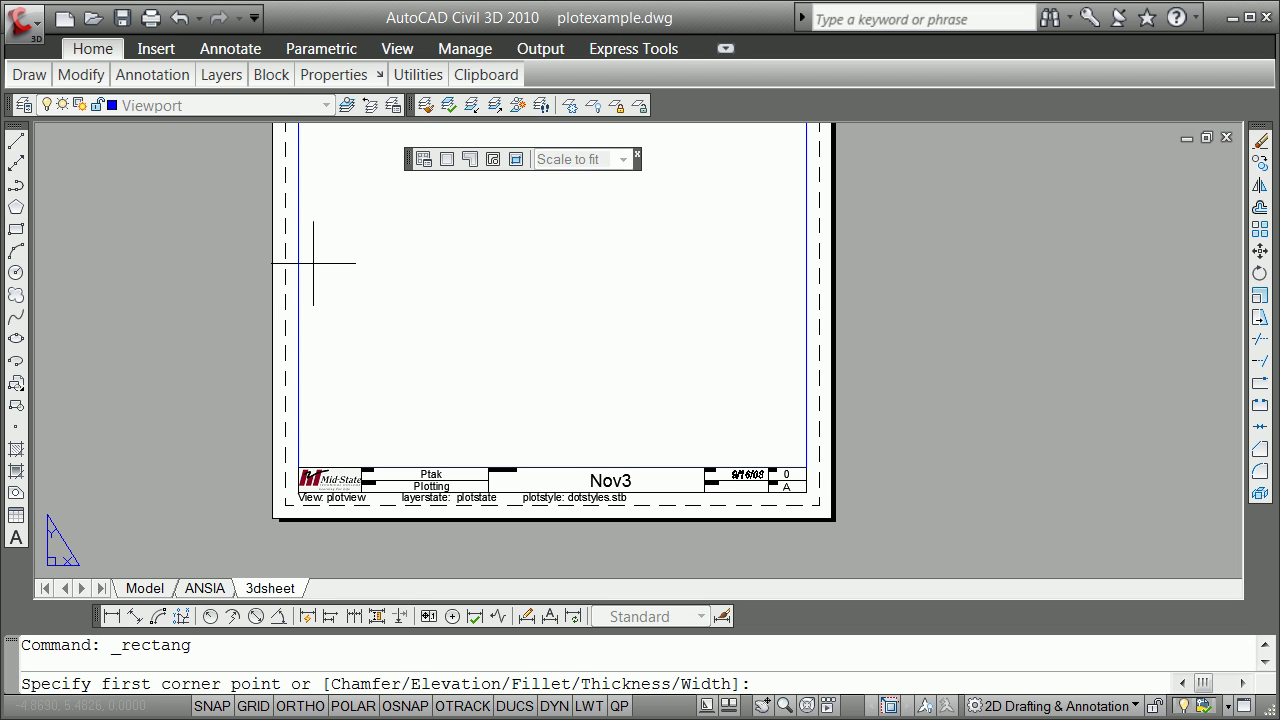
pyautogui.click(320, 264)
pyautogui.write('@2.')
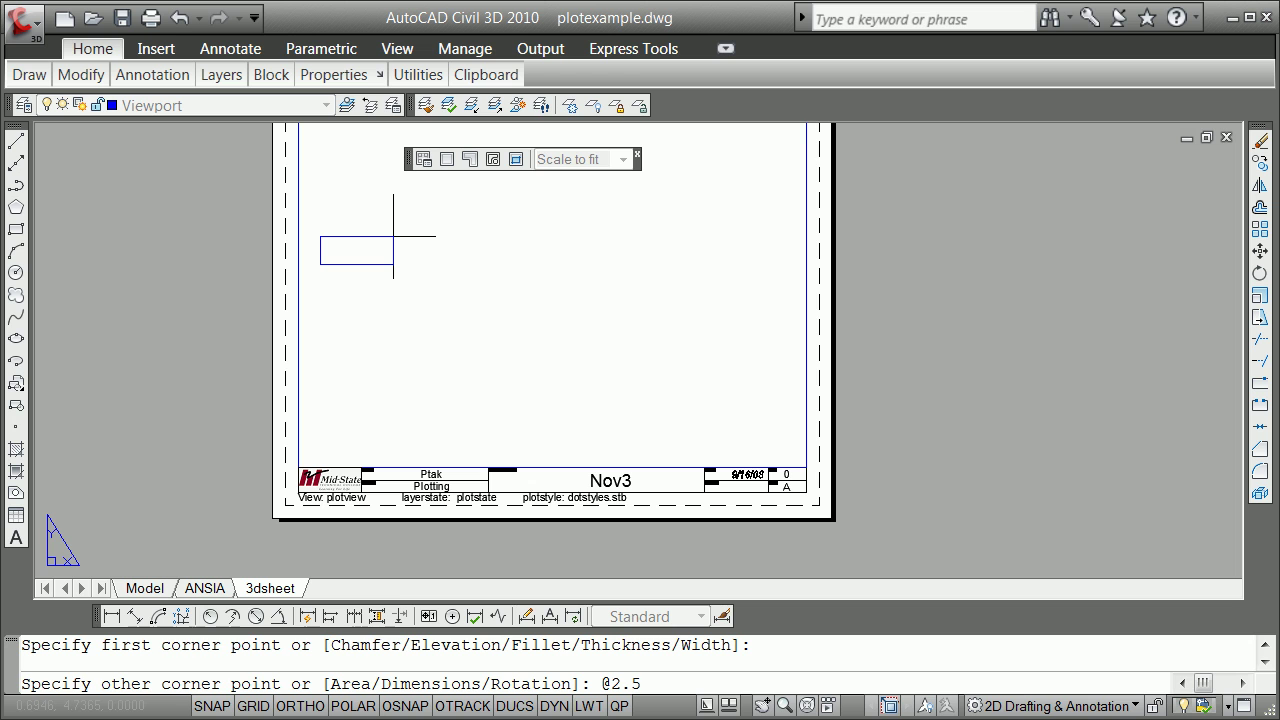
pyautogui.write('5,2.5')
pyautogui.press('Return')
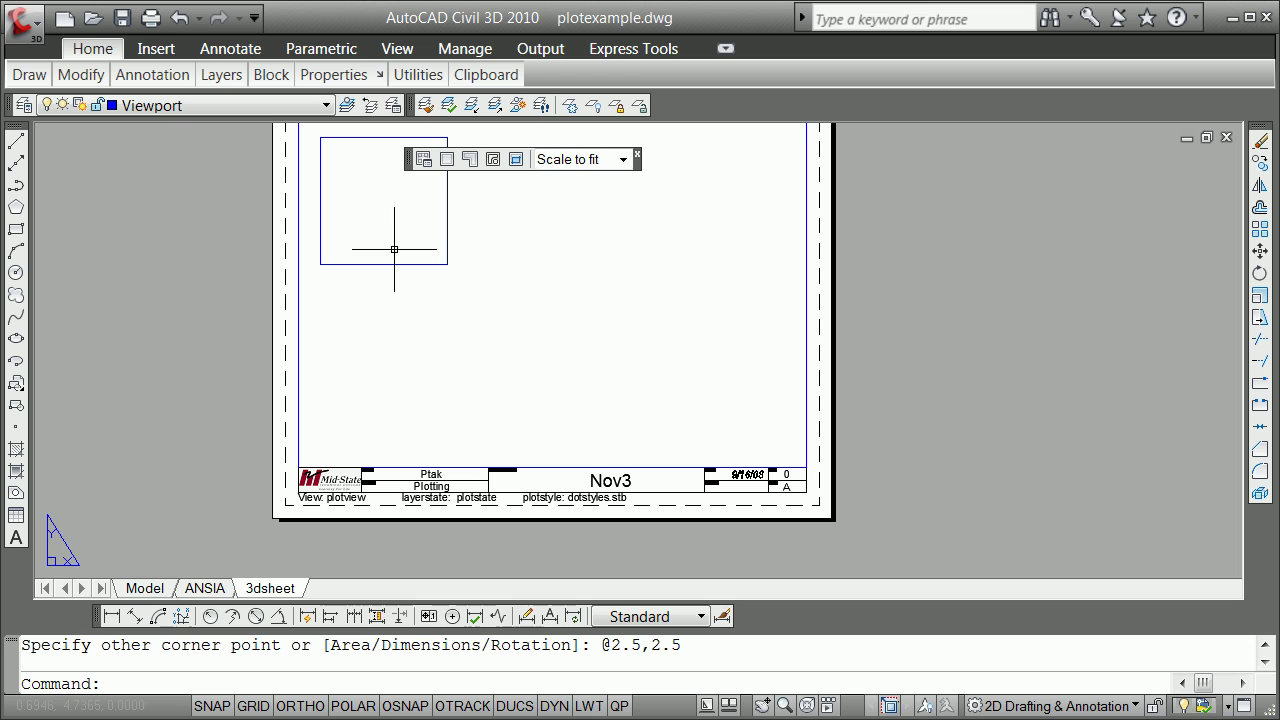
# Convert the square rectangle into a viewport
pyautogui.write('mv')
pyautogui.click(492, 160)
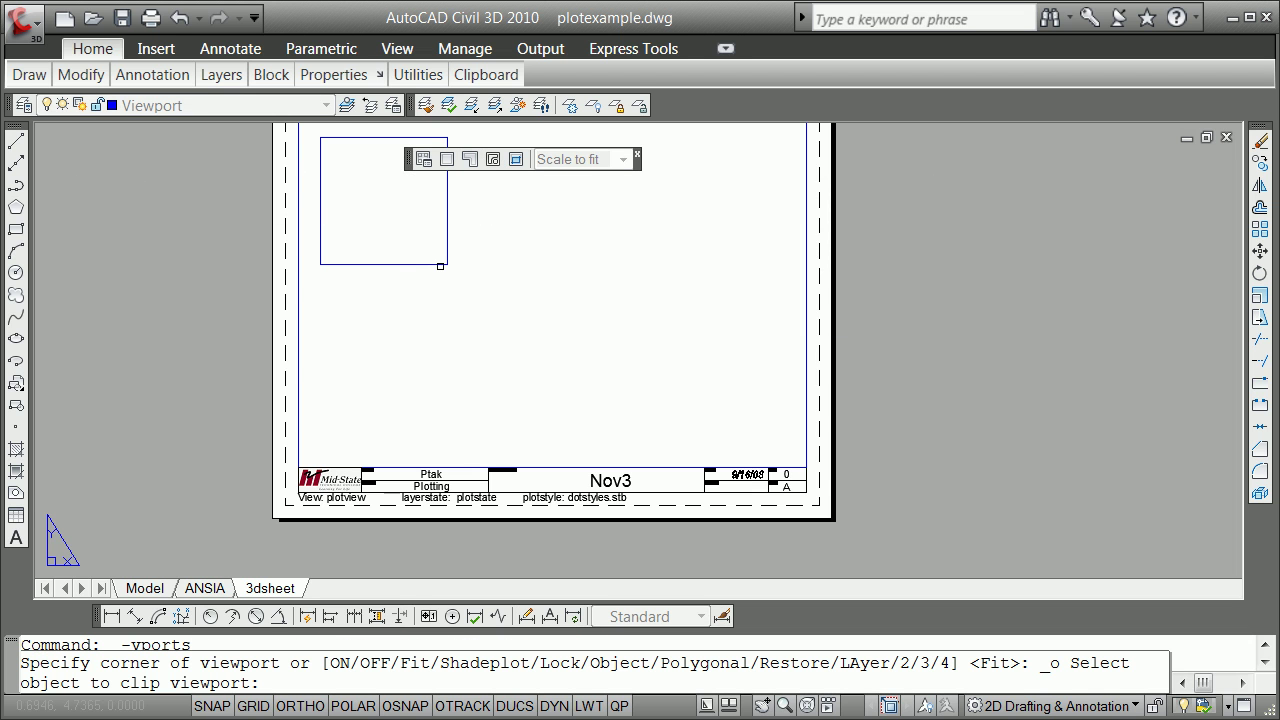
pyautogui.click(440, 266)
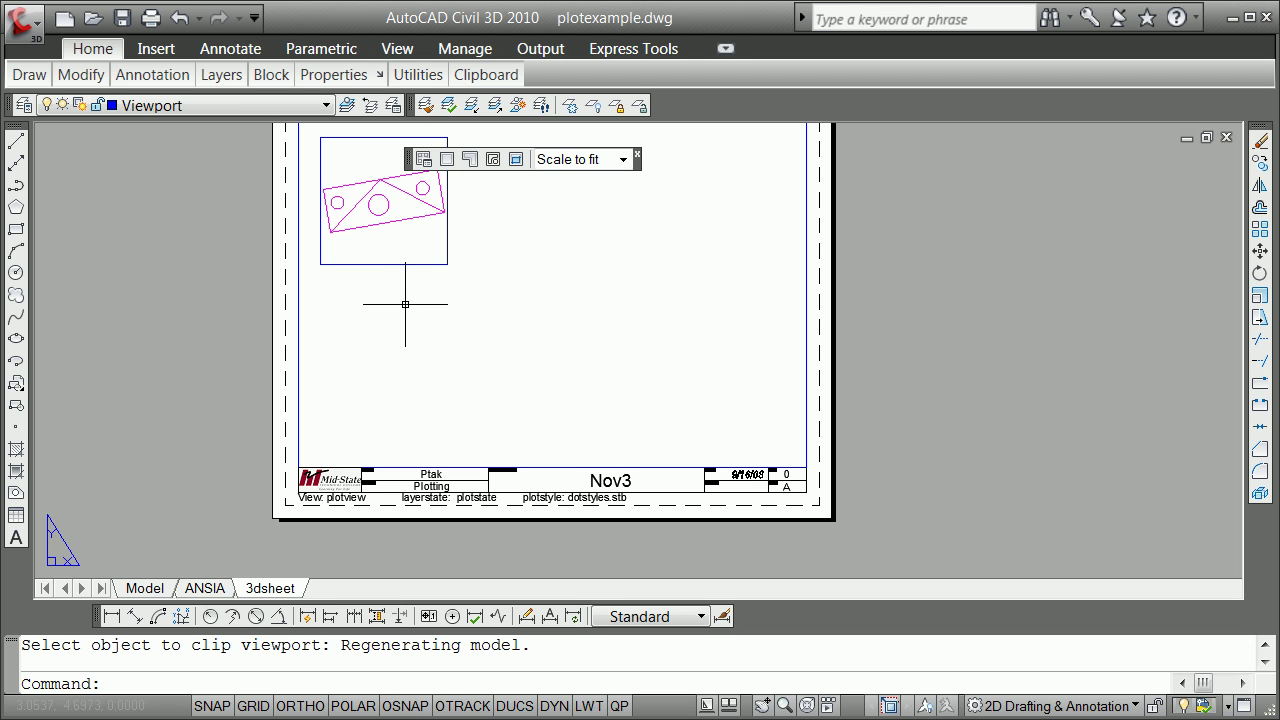
pyautogui.click(1090, 259)
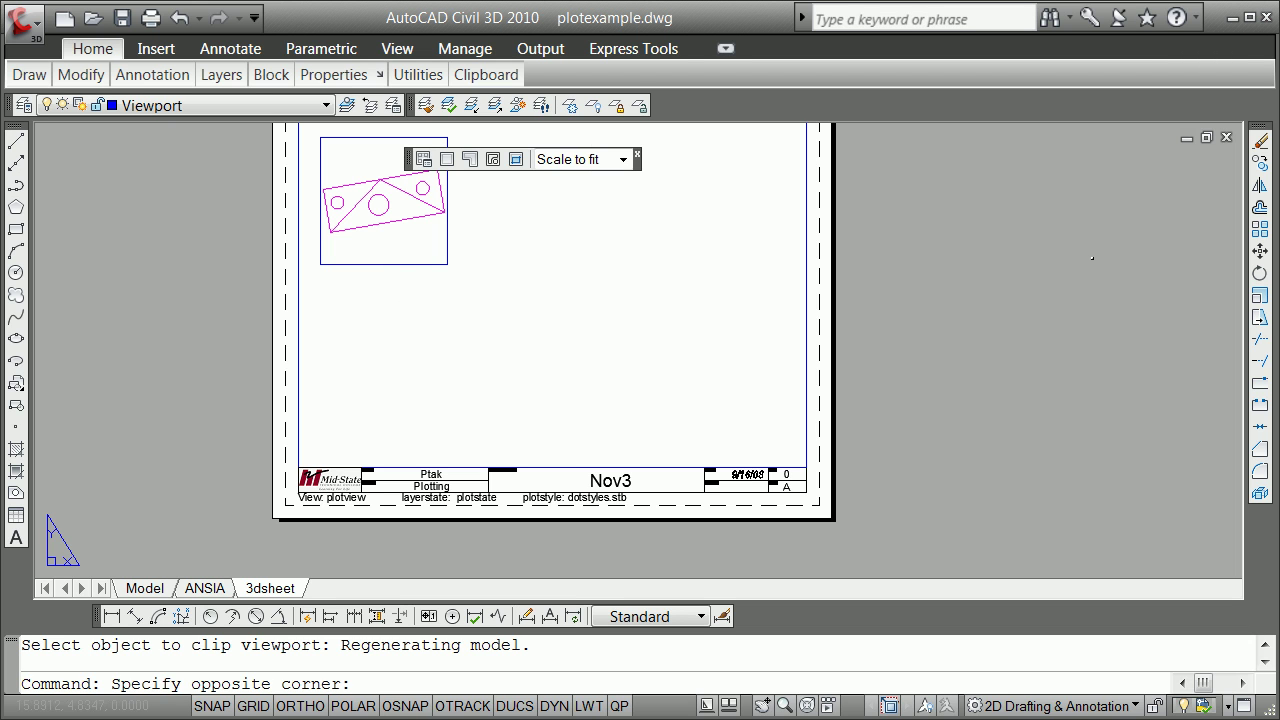
pyautogui.click(1086, 259)
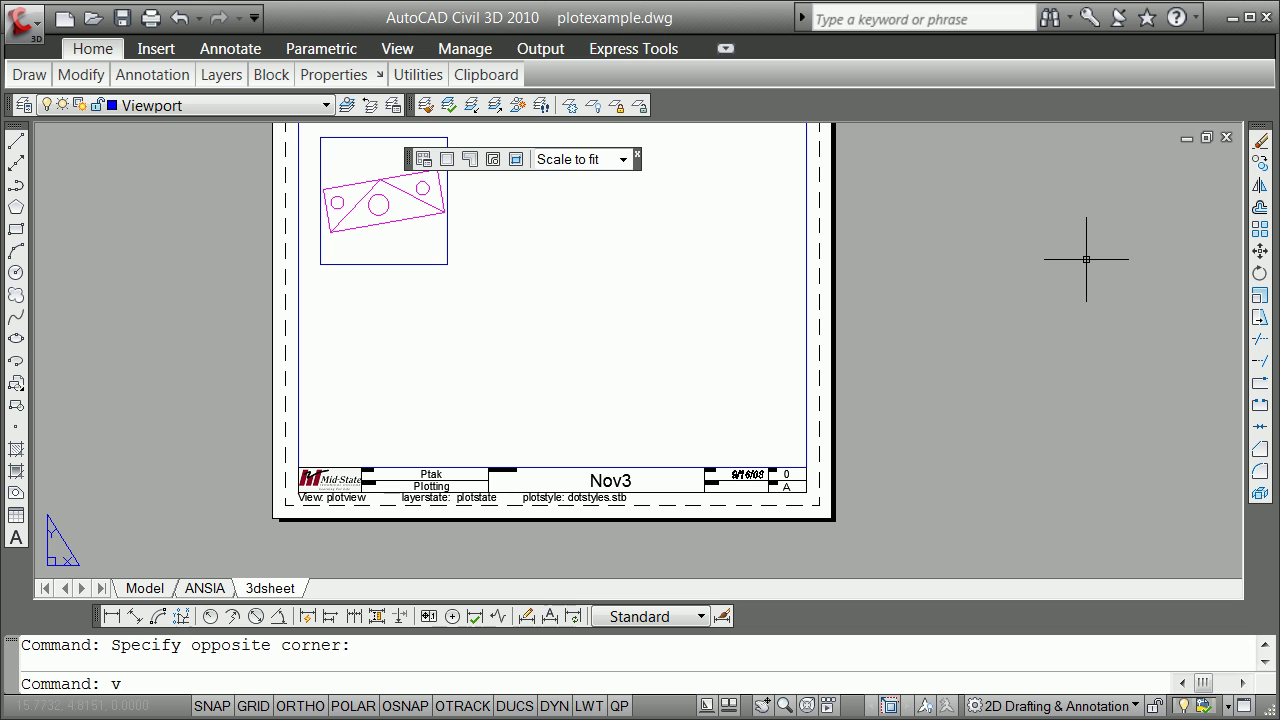
# Restore the named view mark_top1 in the square viewport and return to paper space
pyautogui.write('v')
pyautogui.press('Return')
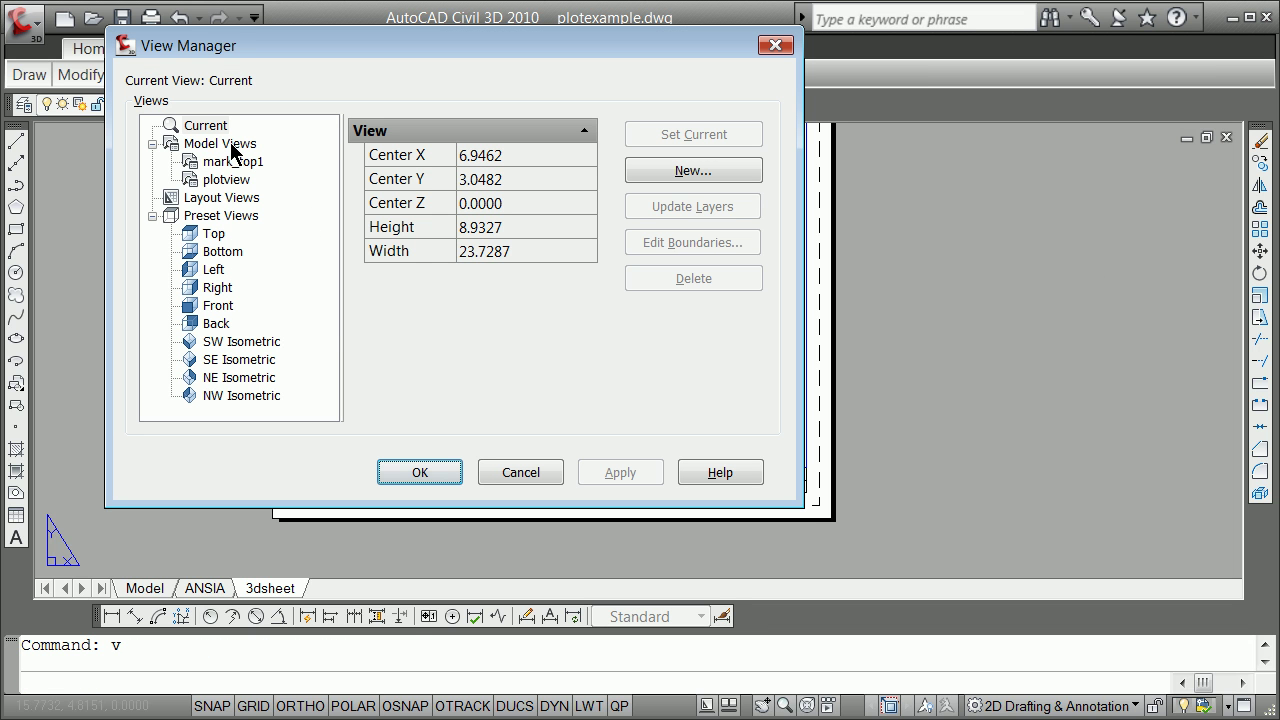
pyautogui.click(240, 161)
pyautogui.click(663, 137)
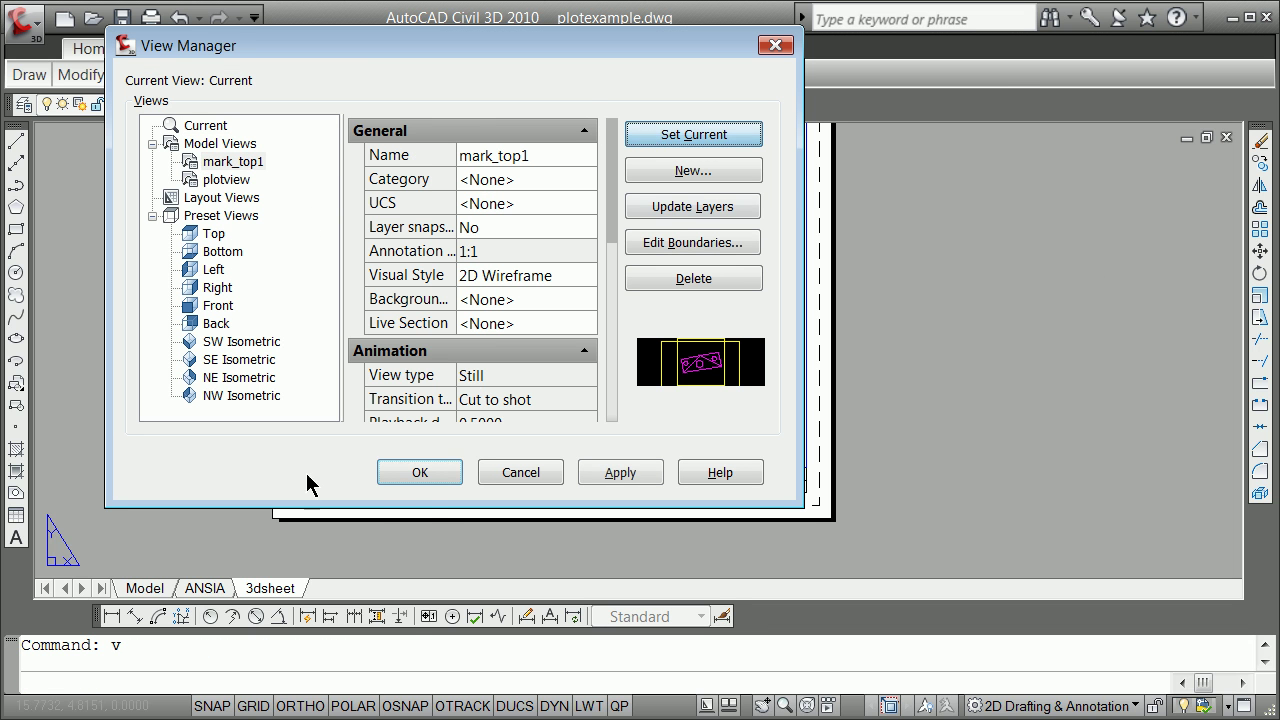
pyautogui.click(424, 476)
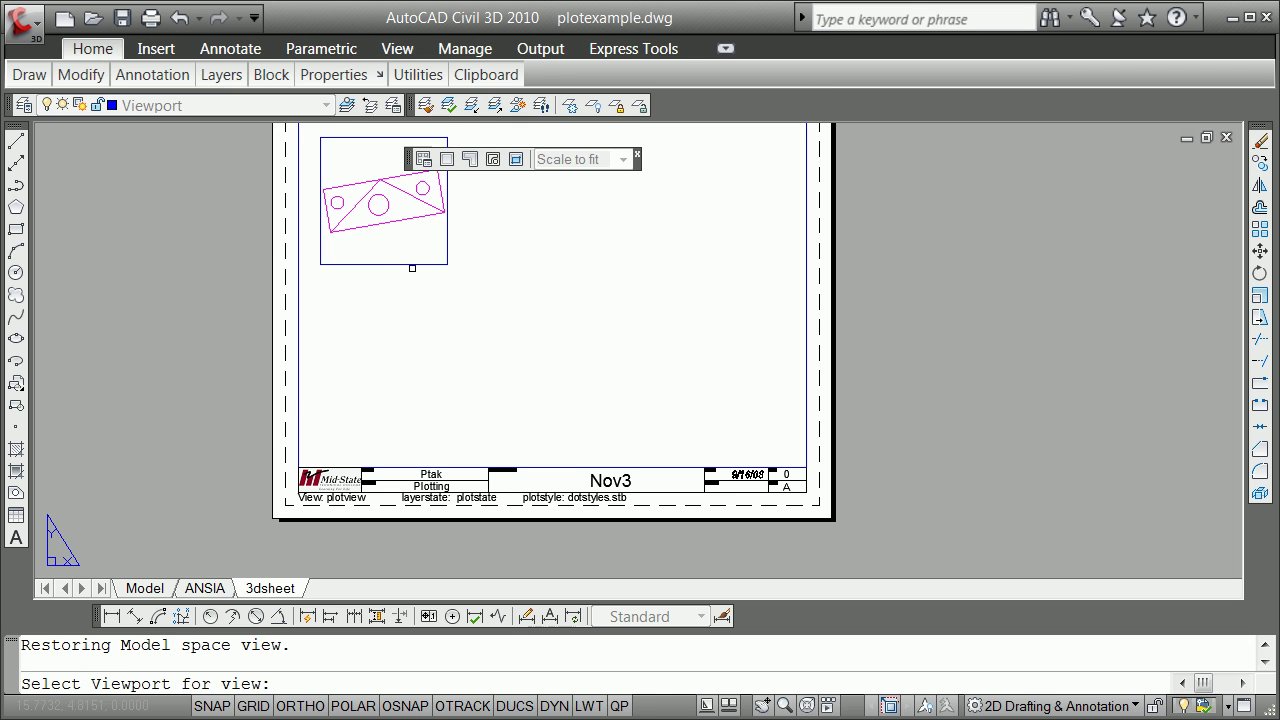
pyautogui.click(413, 265)
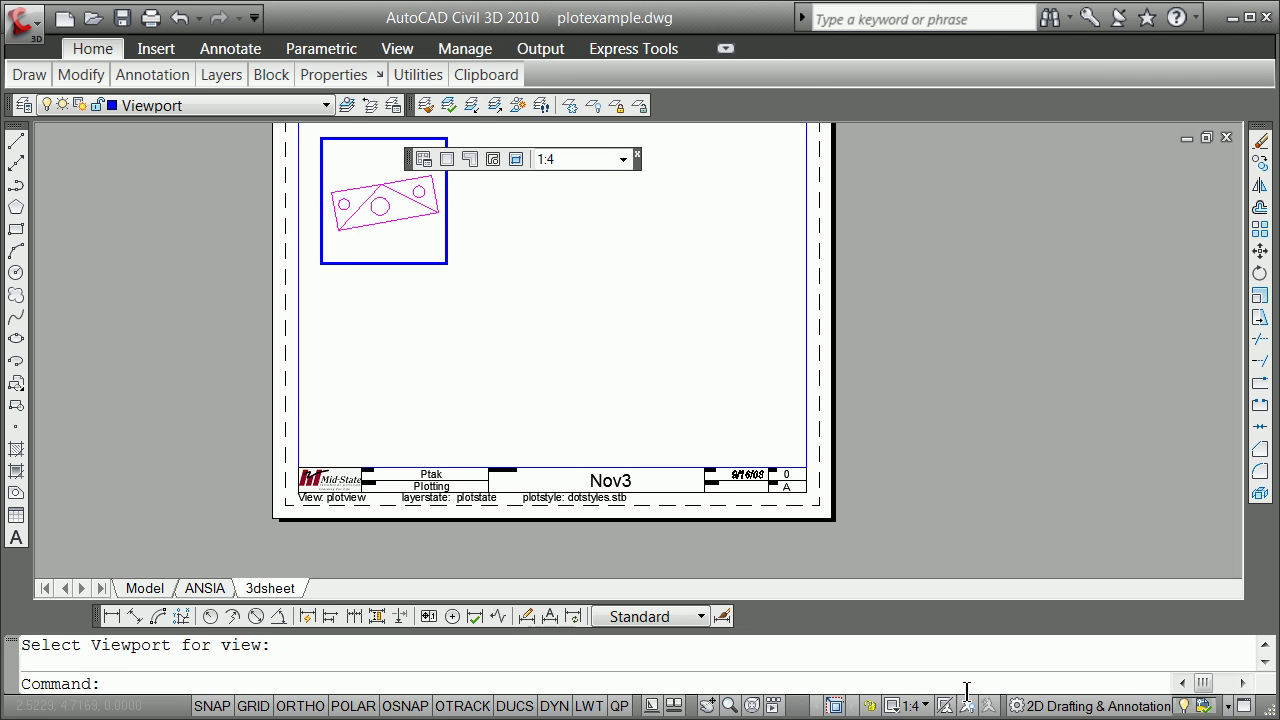
pyautogui.doubleClick(711, 302)
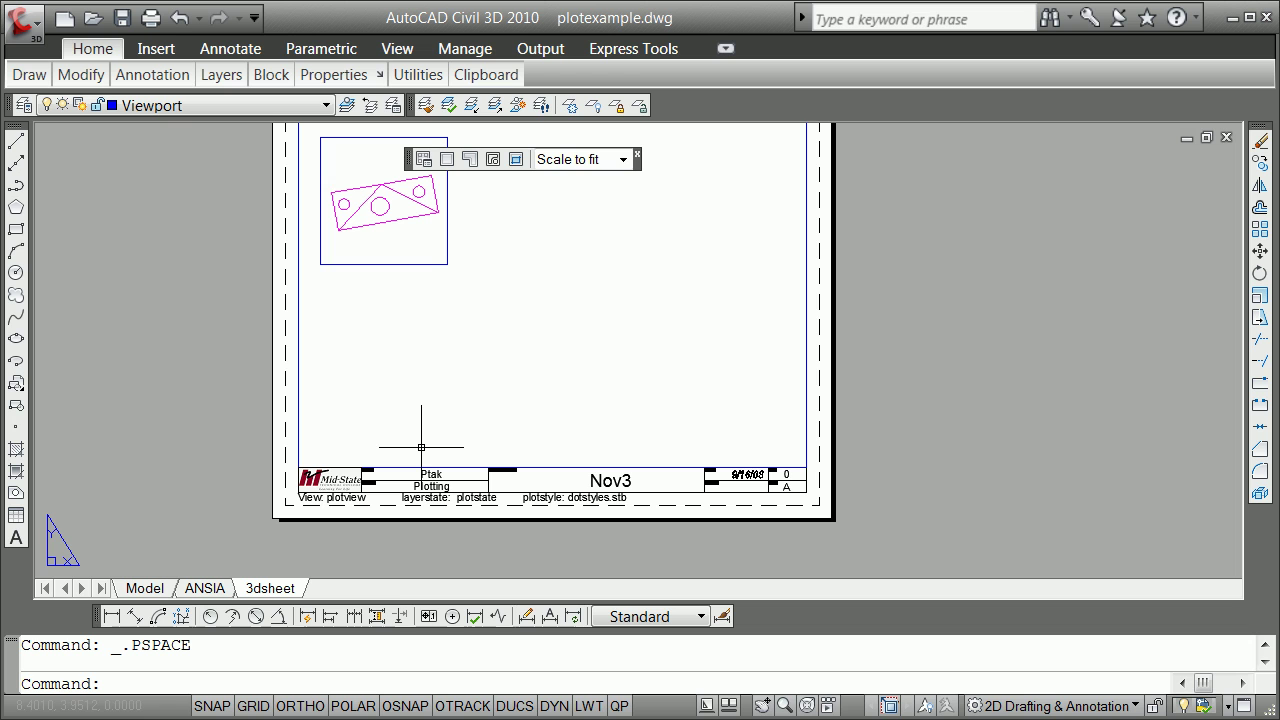
# Try to project a SOLVIEW Ortho view downward from the midpoint of the square viewport's lower edge, with object snap enabled
pyautogui.write('solview')
pyautogui.press('Return')
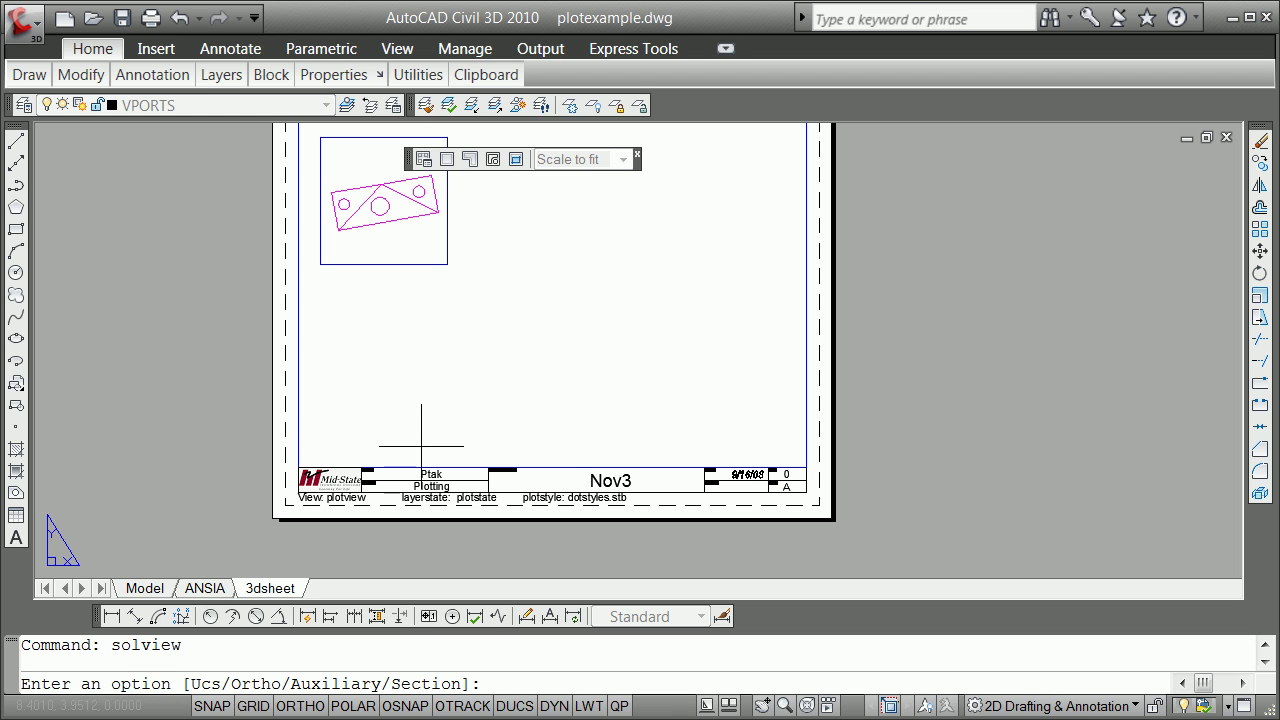
pyautogui.write('o')
pyautogui.press('Return')
pyautogui.press('F3')
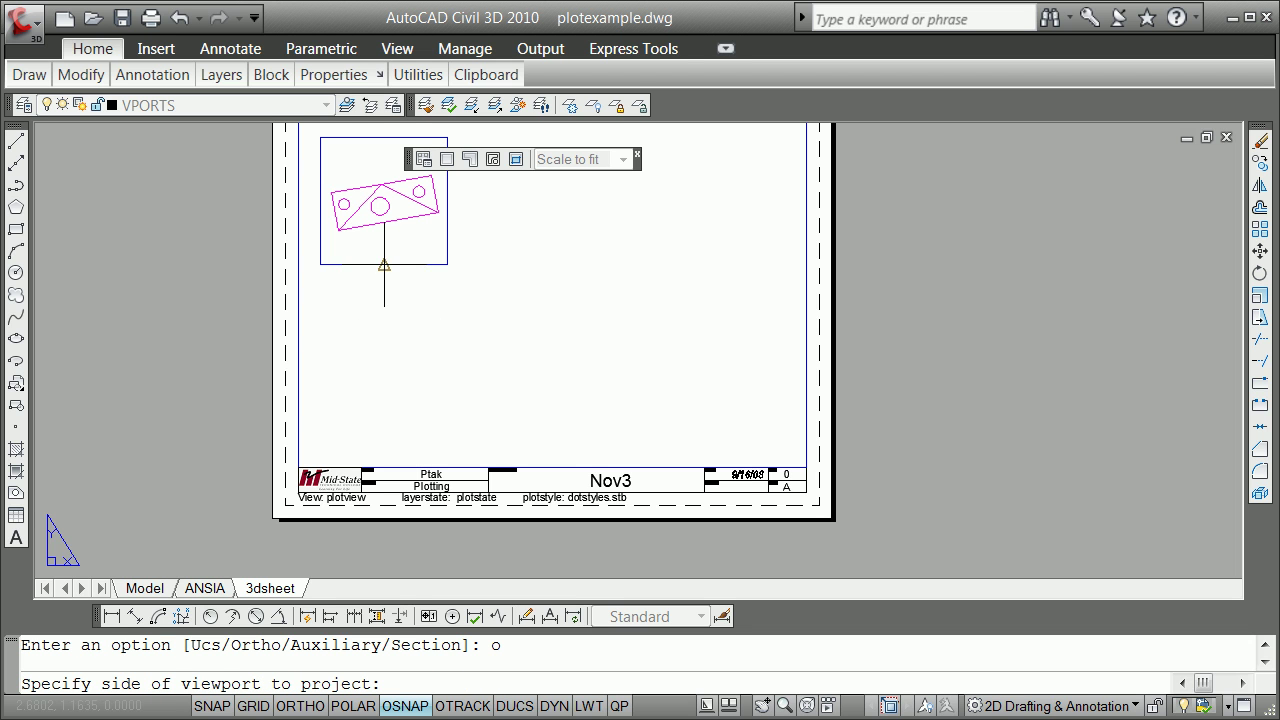
pyautogui.click(384, 264)
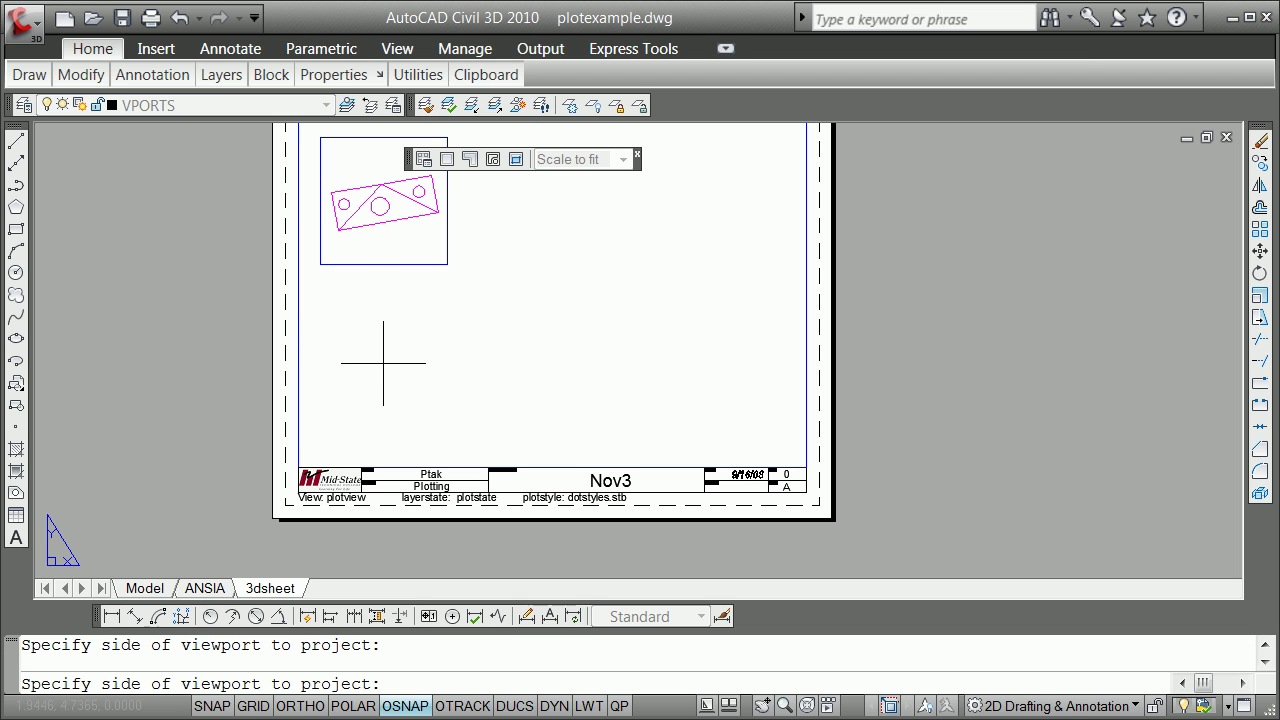
pyautogui.click(380, 362)
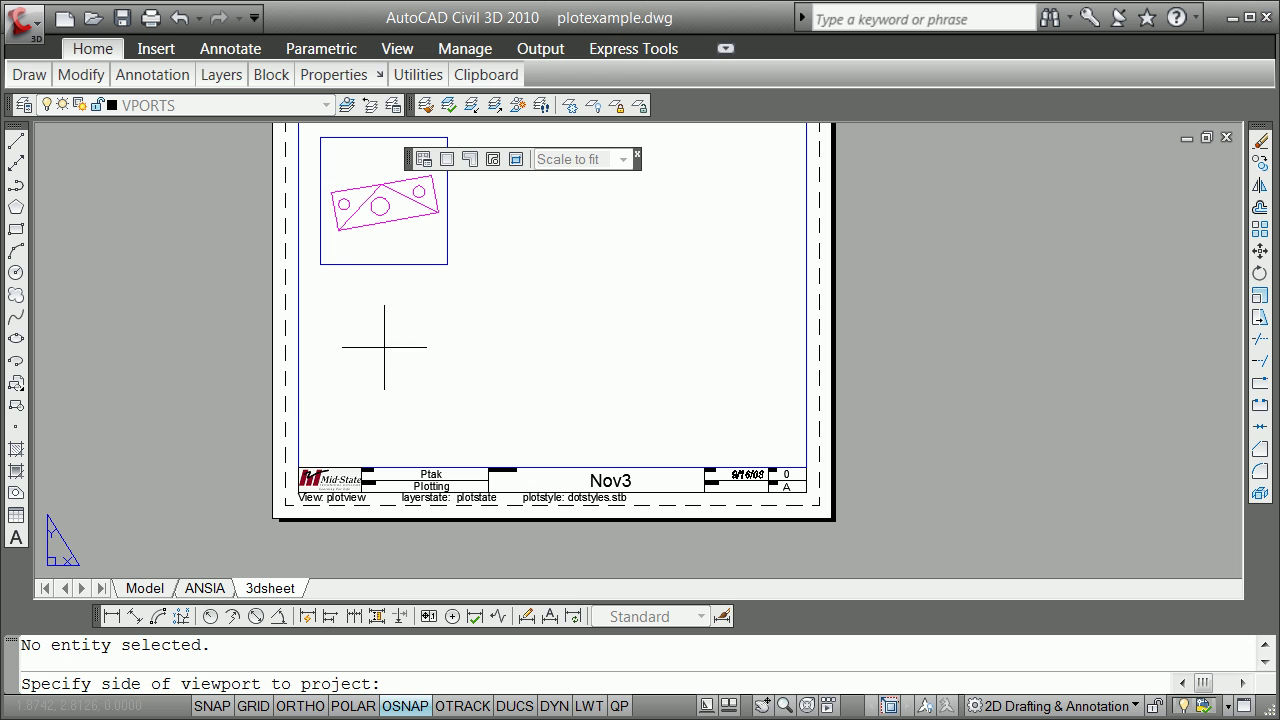
pyautogui.click(384, 264)
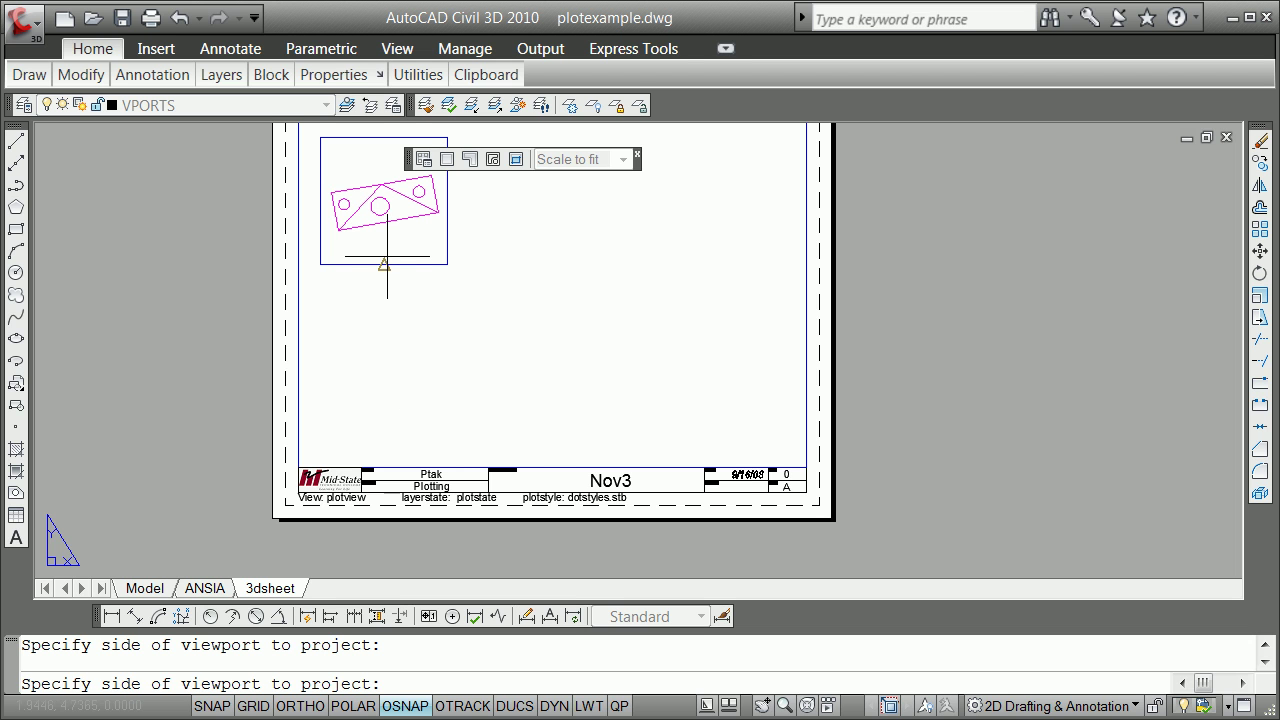
pyautogui.click(391, 331)
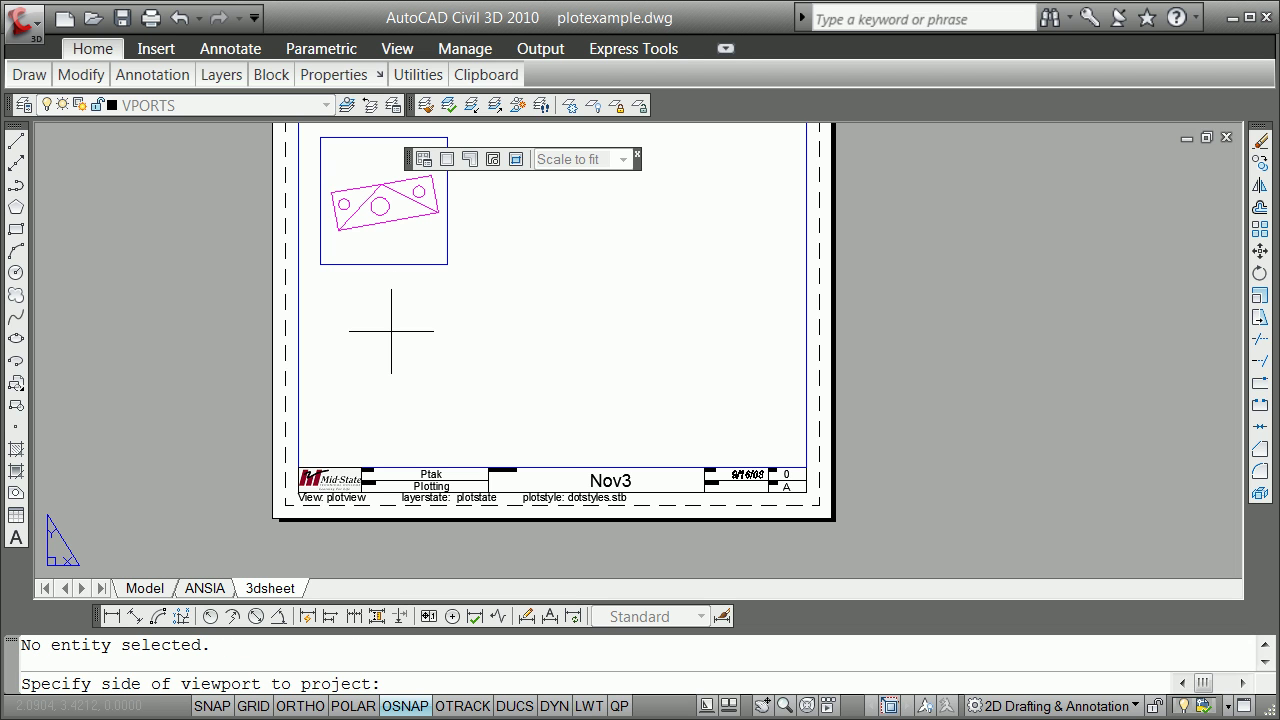
pyautogui.press('Escape')
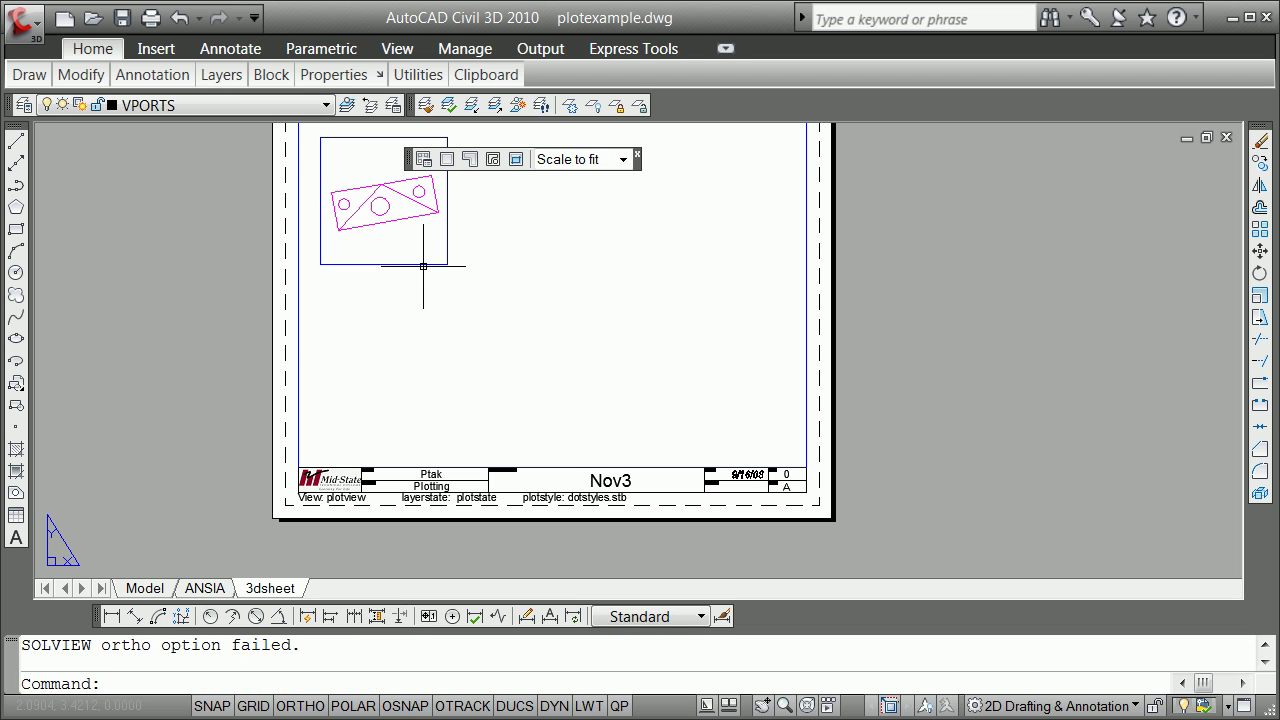
# List the object data of the square viewport and its clipping boundary
pyautogui.click(425, 265)
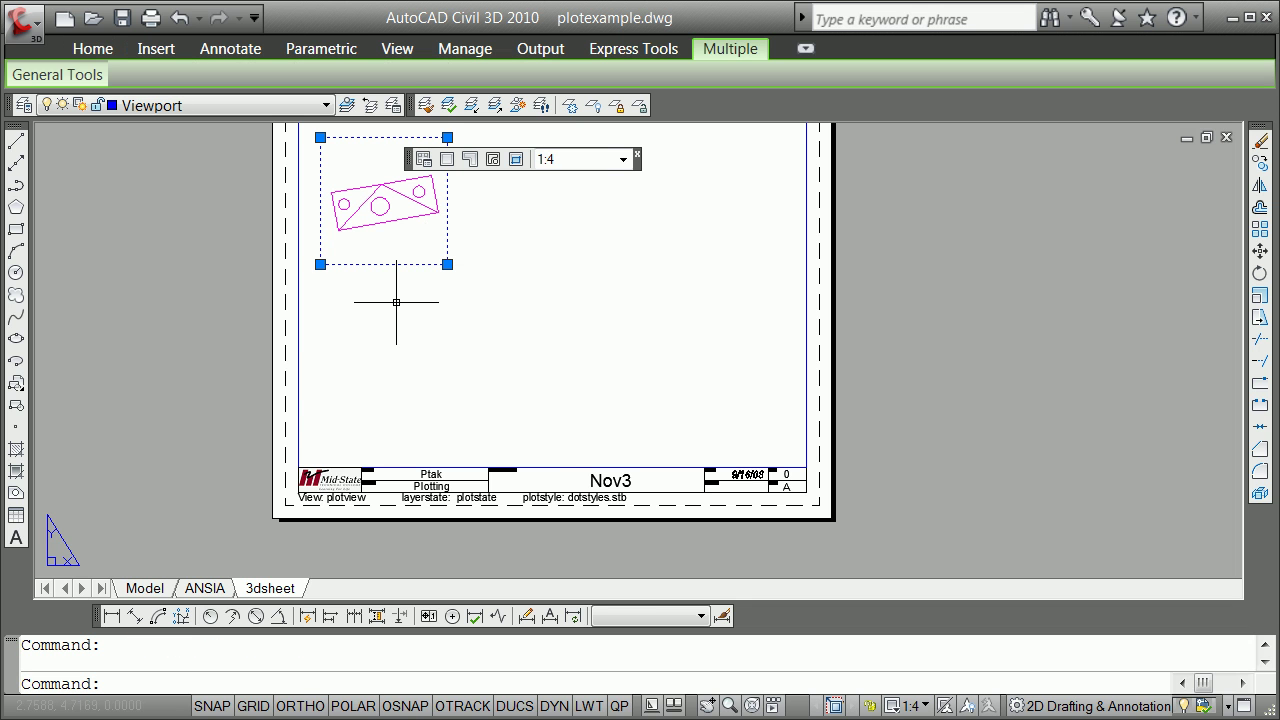
pyautogui.press('Return')
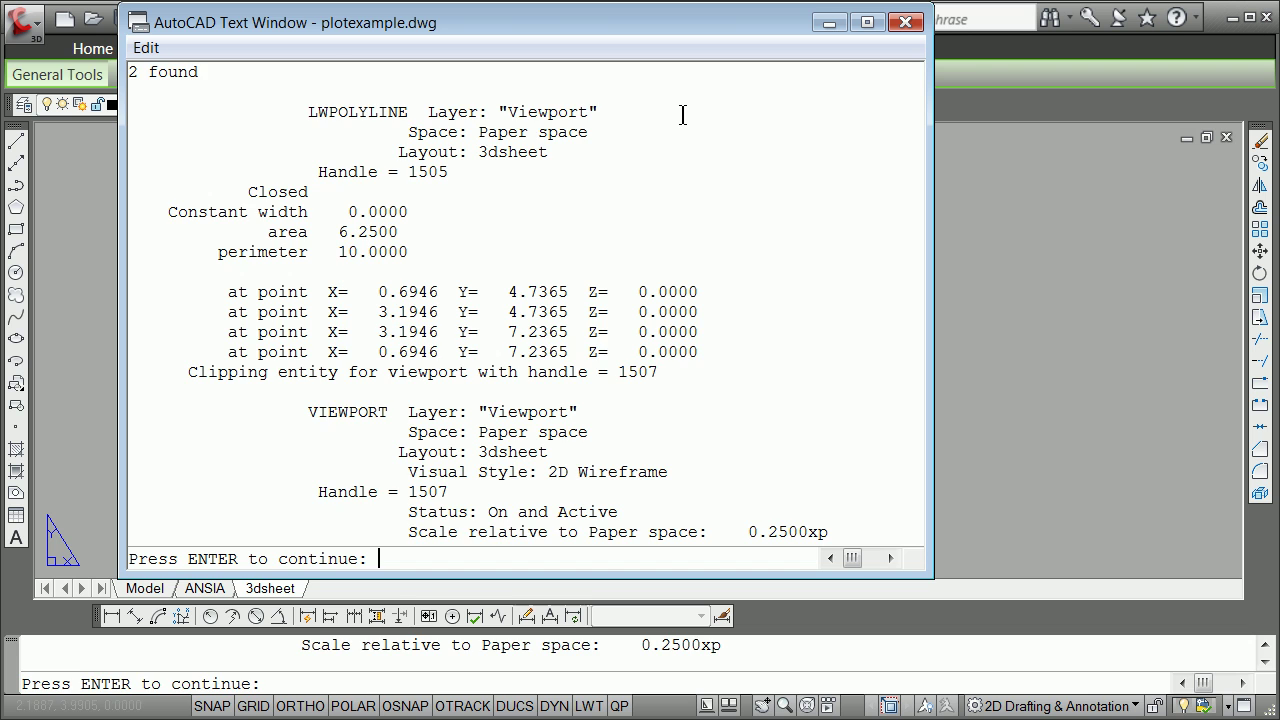
pyautogui.press('Return')
pyautogui.click(912, 25)
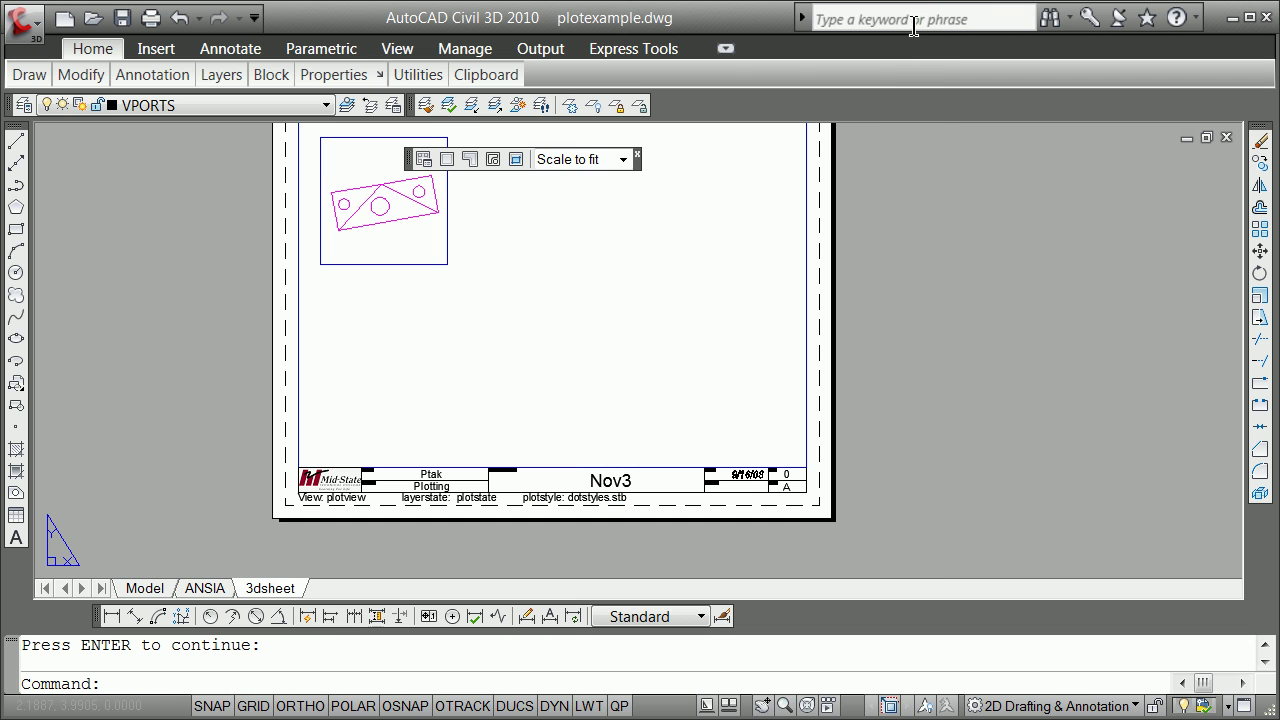
# Erase the square viewport and undo the erasure
pyautogui.write('e')
pyautogui.press('Return')
pyautogui.click(429, 266)
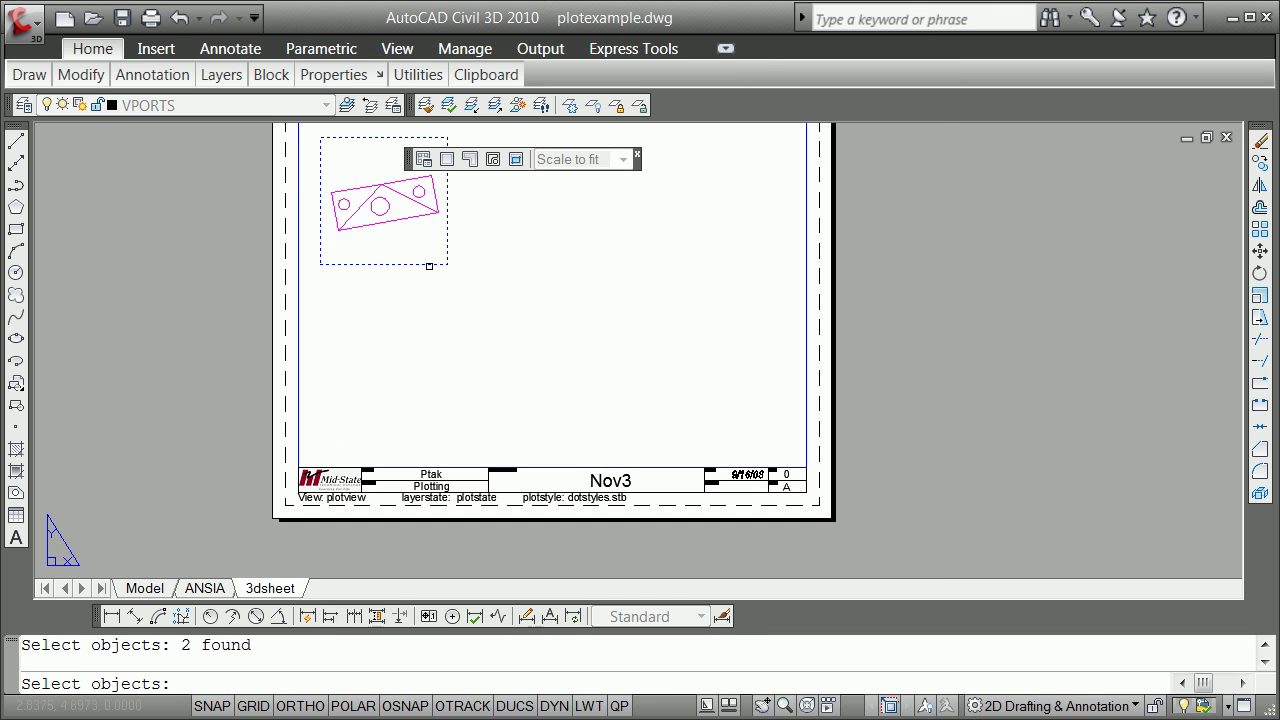
pyautogui.press('Return')
pyautogui.write('u')
pyautogui.press('Return')
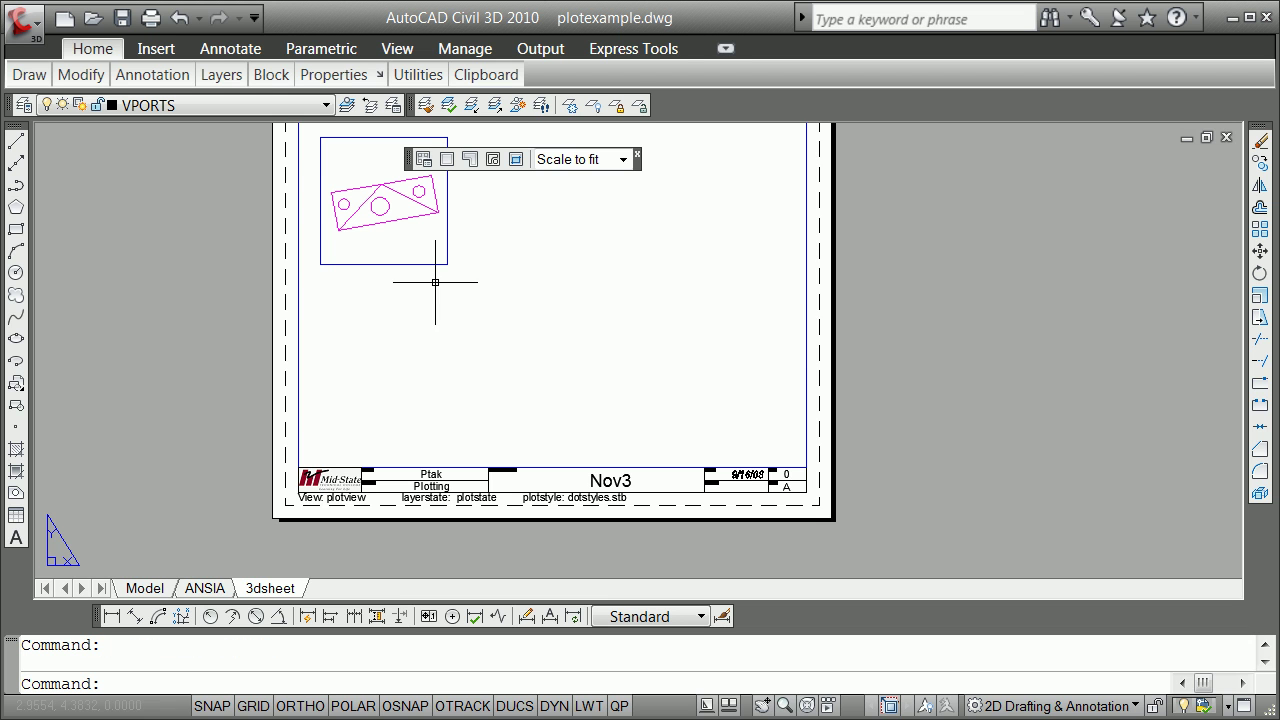
# Try the SOLVIEW Ortho projection again from the lower edge of the object-clipped square viewport
pyautogui.write('solview')
pyautogui.press('Return')
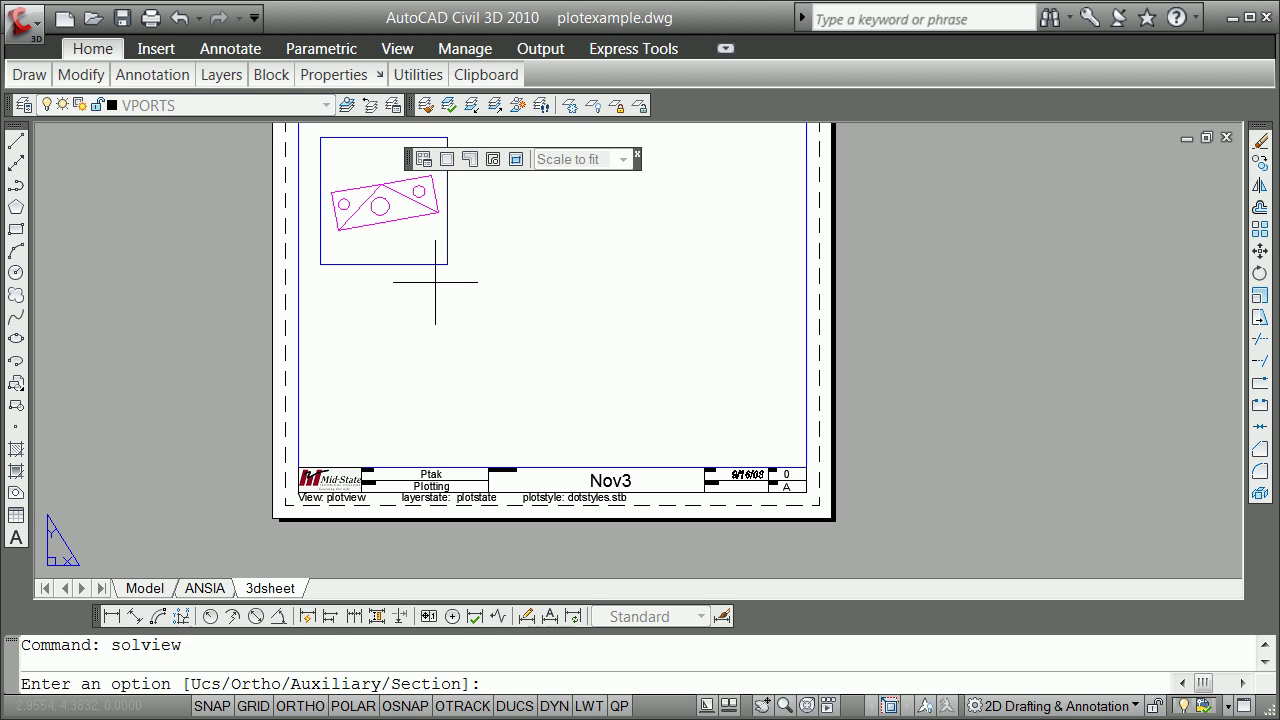
pyautogui.write('o')
pyautogui.press('Return')
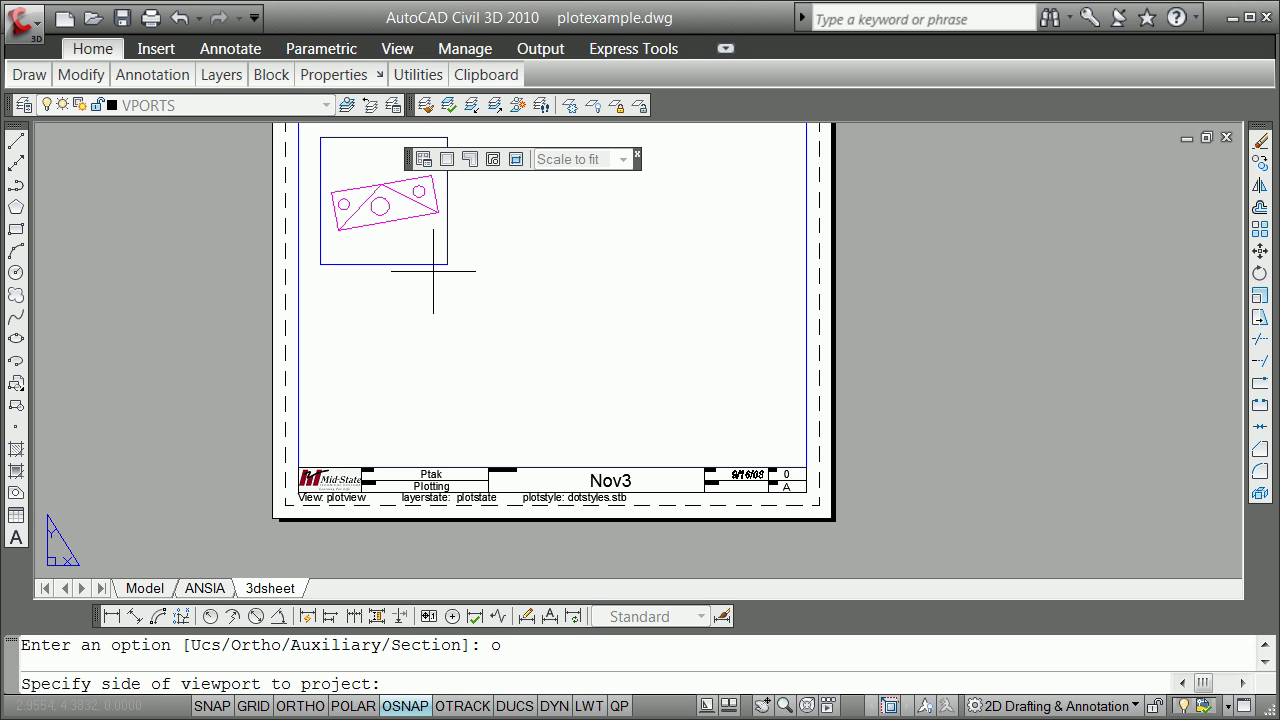
pyautogui.click(380, 279)
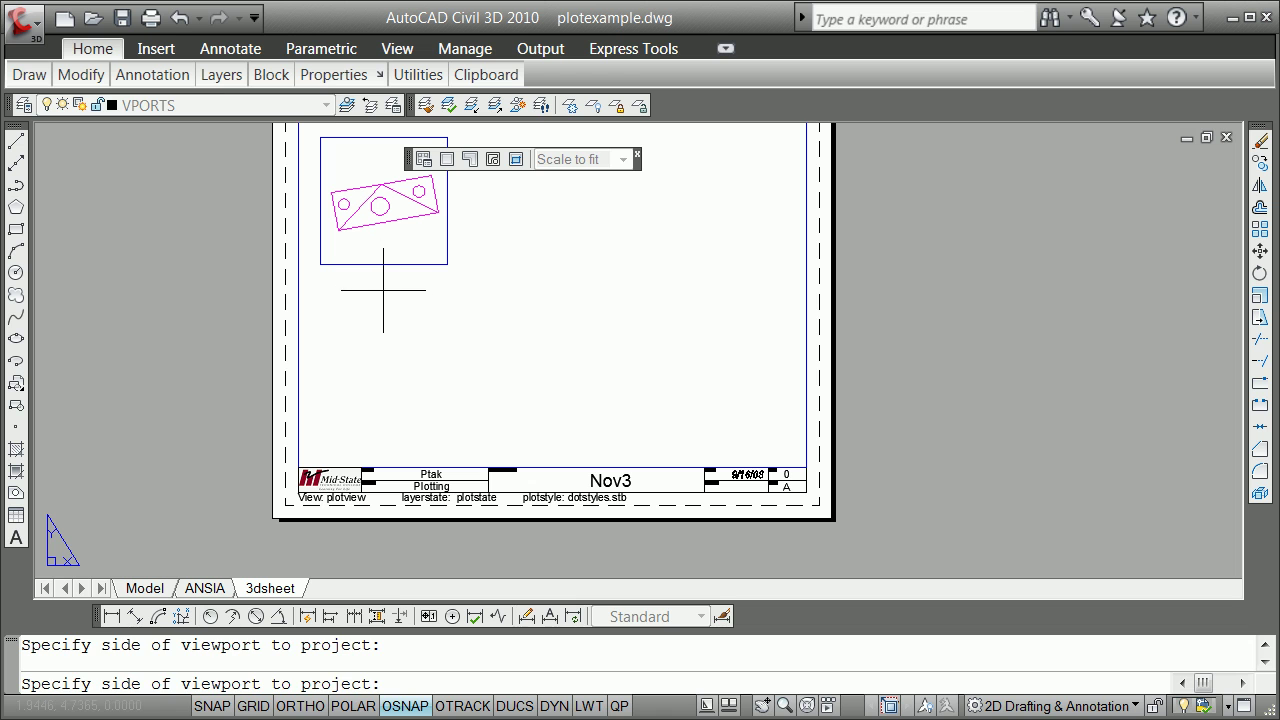
pyautogui.press('Escape')
# Erase the object-clipped square viewport from the sheet
pyautogui.write('e')
pyautogui.press('Return')
pyautogui.click(411, 262)
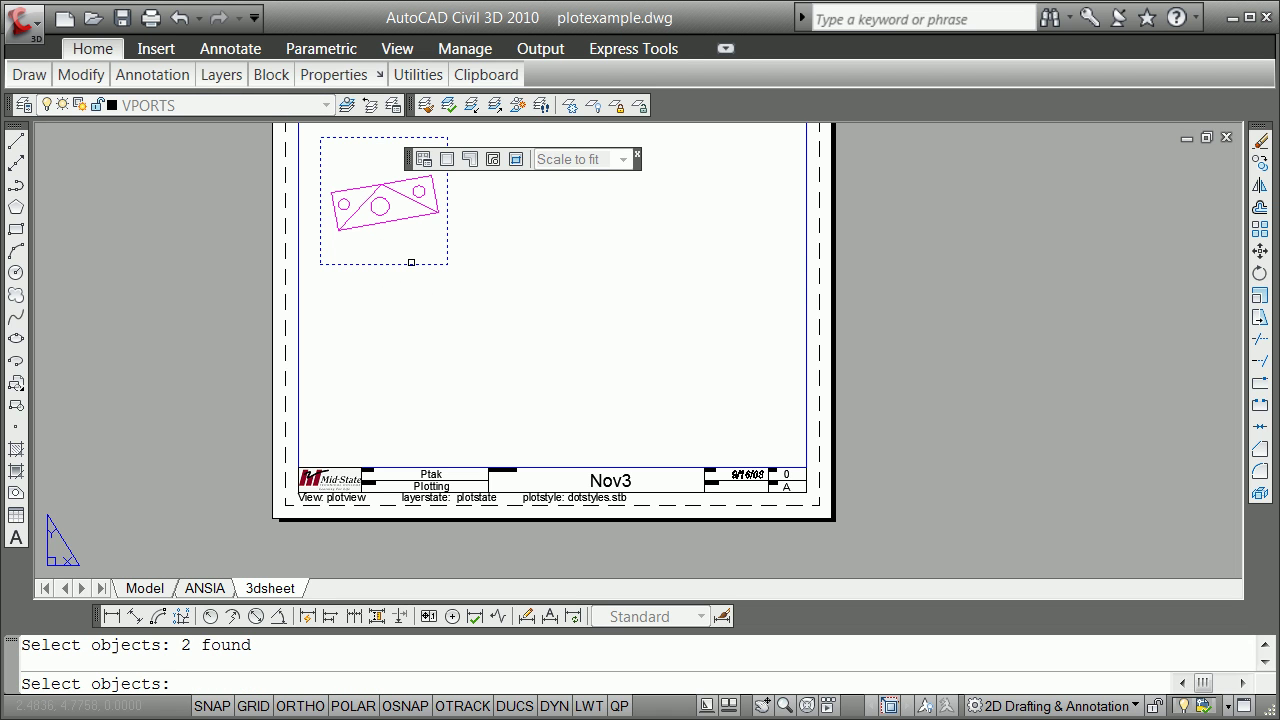
pyautogui.press('Return')
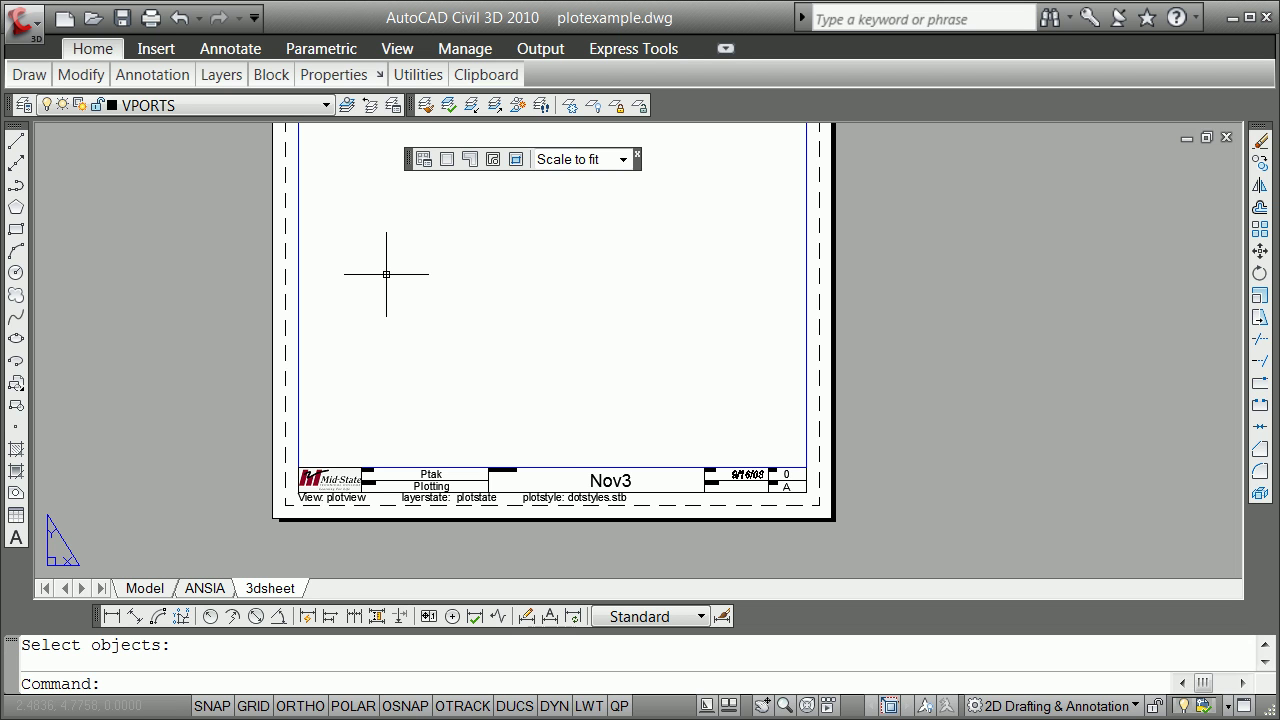
# Create a single rectangular viewport of 2.5 by 2.5 near the sheet's left border
pyautogui.click(447, 163)
pyautogui.click(325, 270)
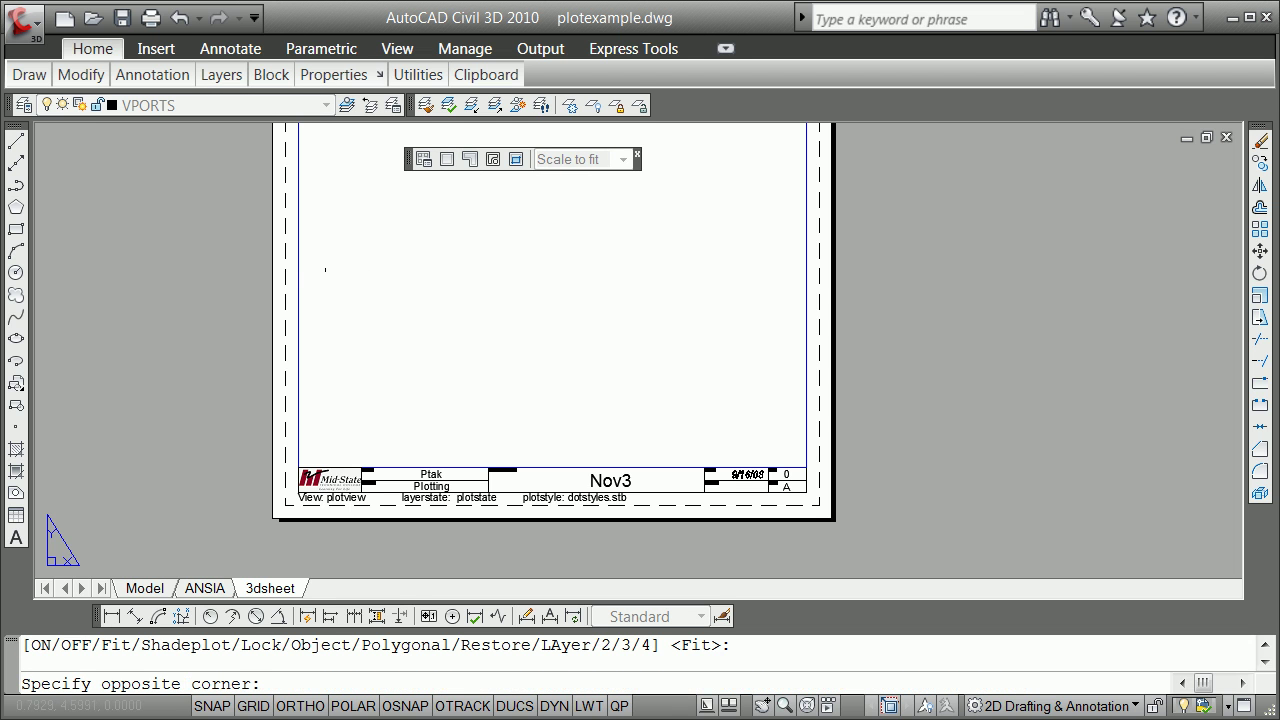
pyautogui.write('@2.5,2.5')
pyautogui.press('Return')
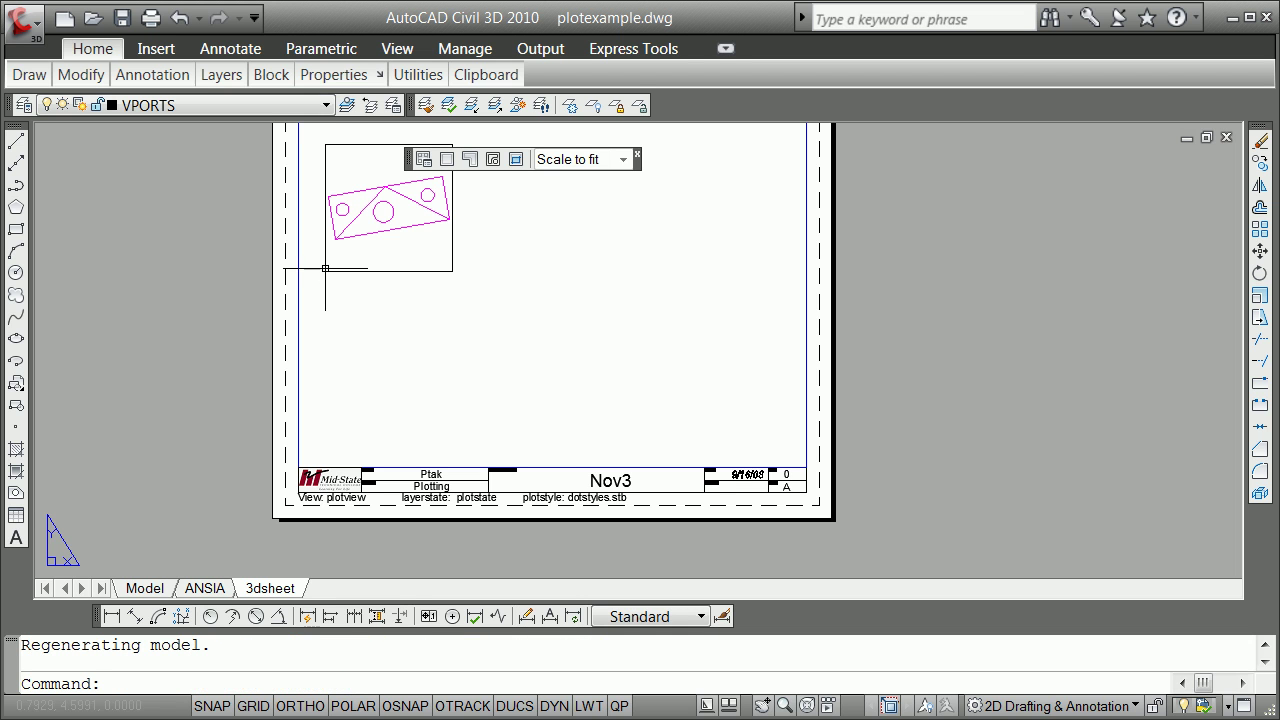
# Restore the saved model view mark_top1 in the square viewport and return to paper space
pyautogui.write('v')
pyautogui.press('Return')
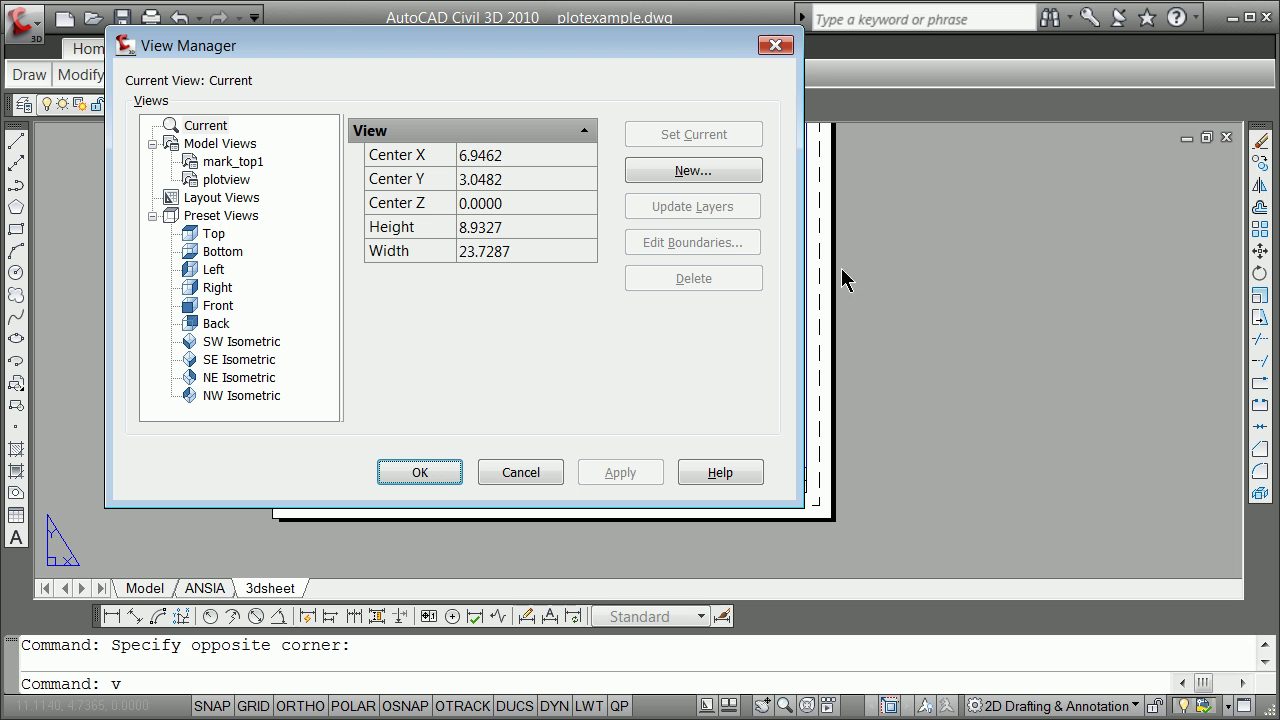
pyautogui.click(238, 162)
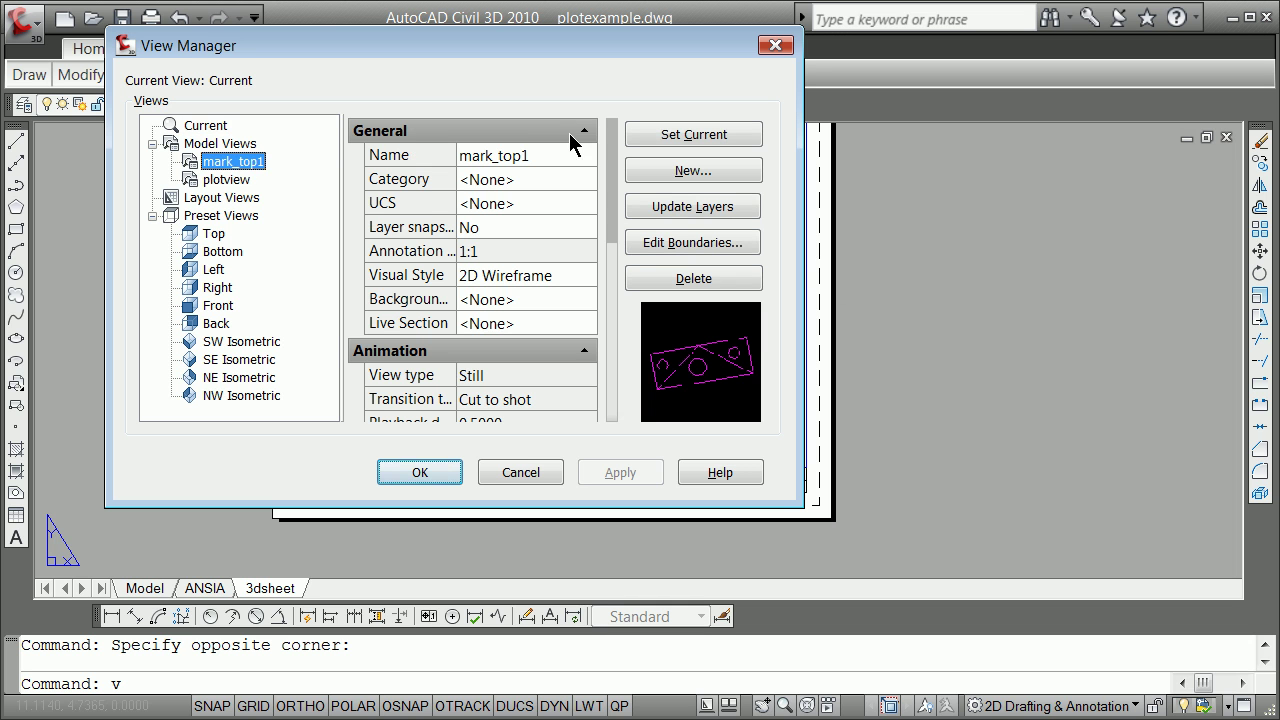
pyautogui.click(674, 134)
pyautogui.click(420, 472)
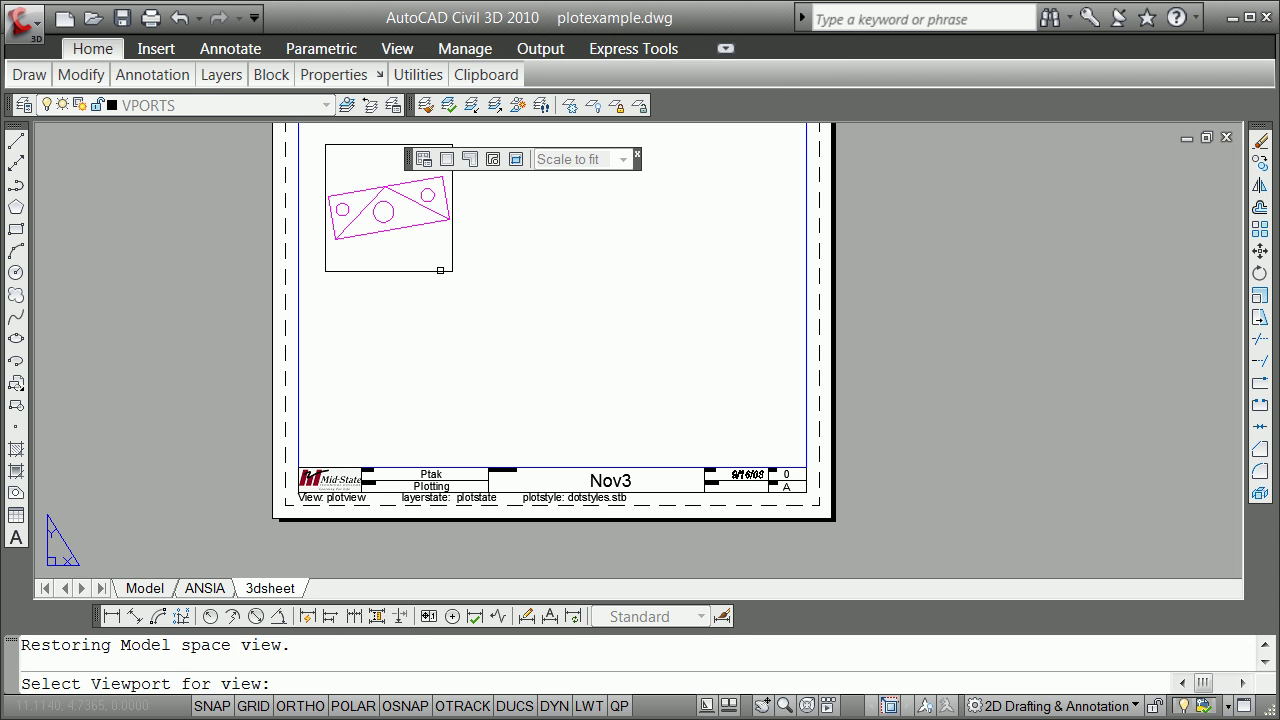
pyautogui.click(440, 264)
pyautogui.press('Escape')
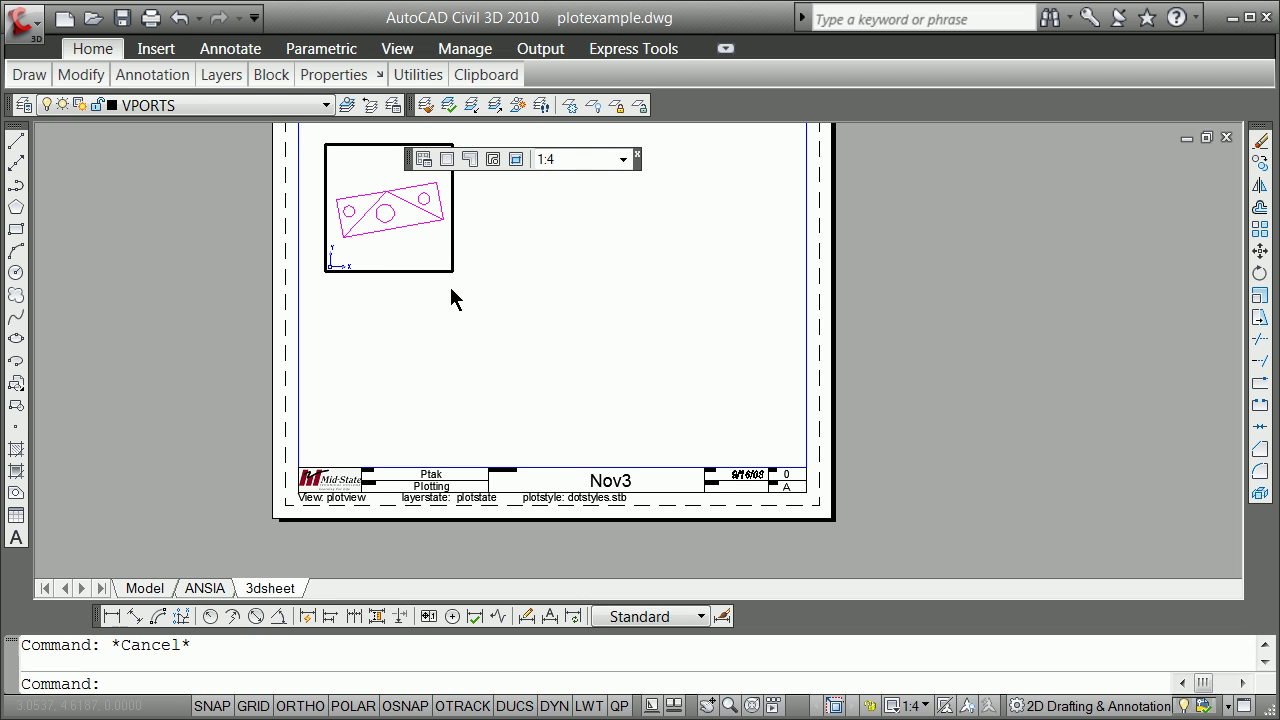
pyautogui.doubleClick(500, 270)
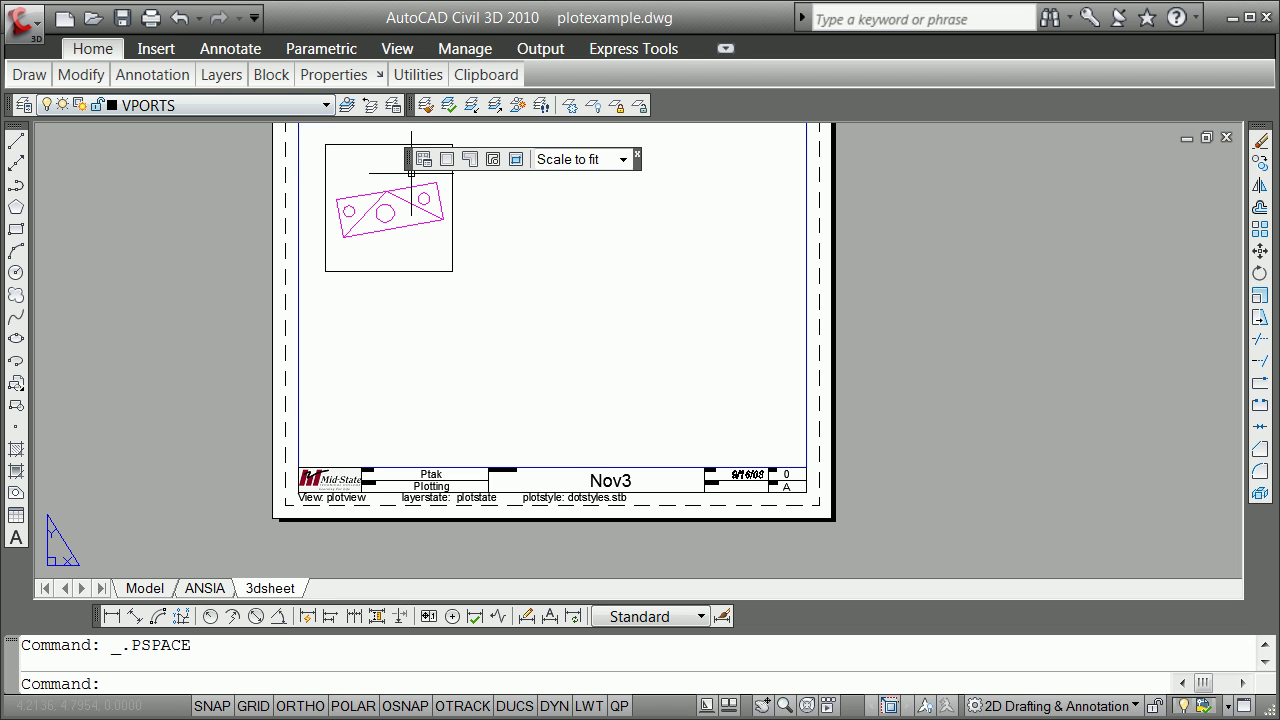
# Move the square top-view viewport to the Viewport layer
pyautogui.click(323, 160)
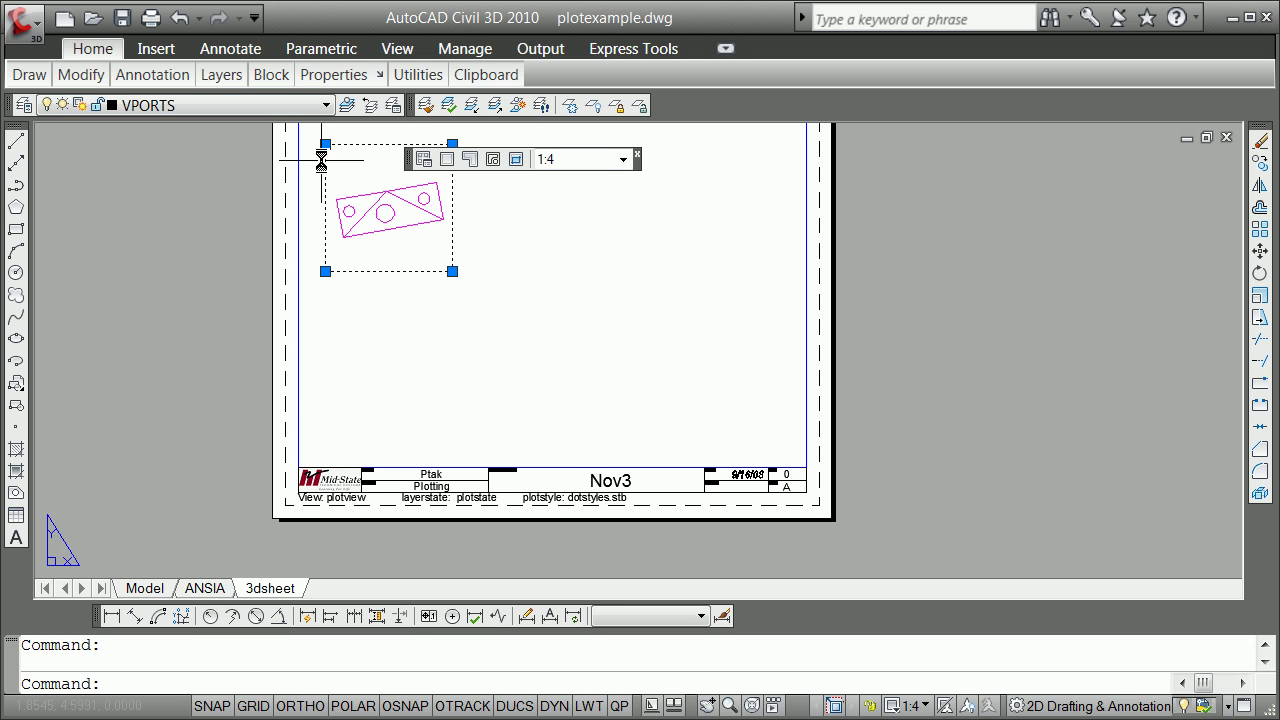
pyautogui.click(325, 105)
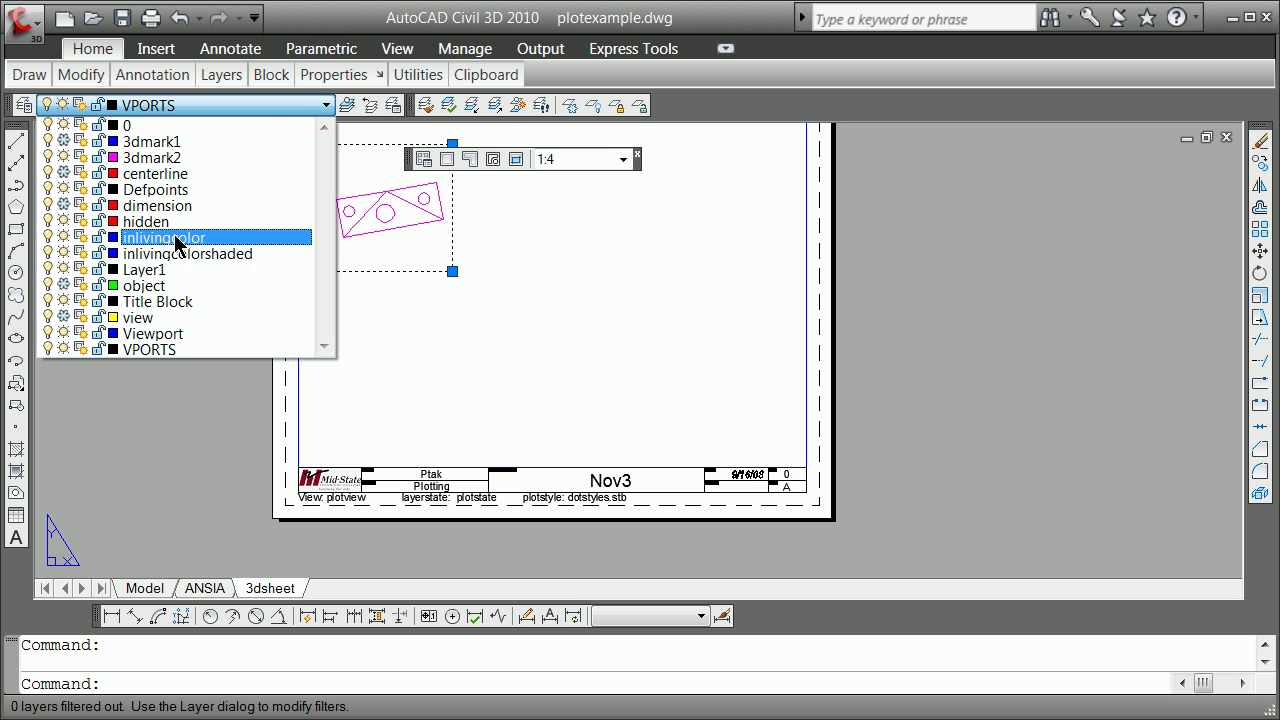
pyautogui.click(159, 333)
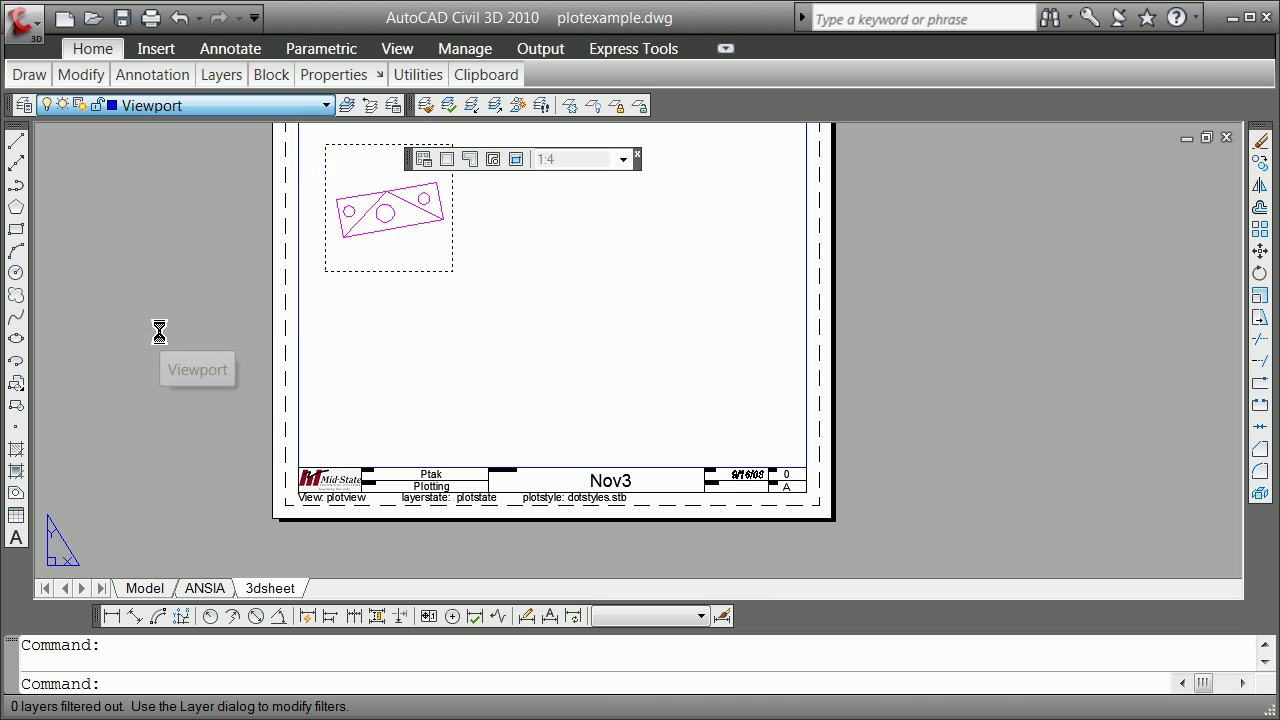
pyautogui.press('Escape')
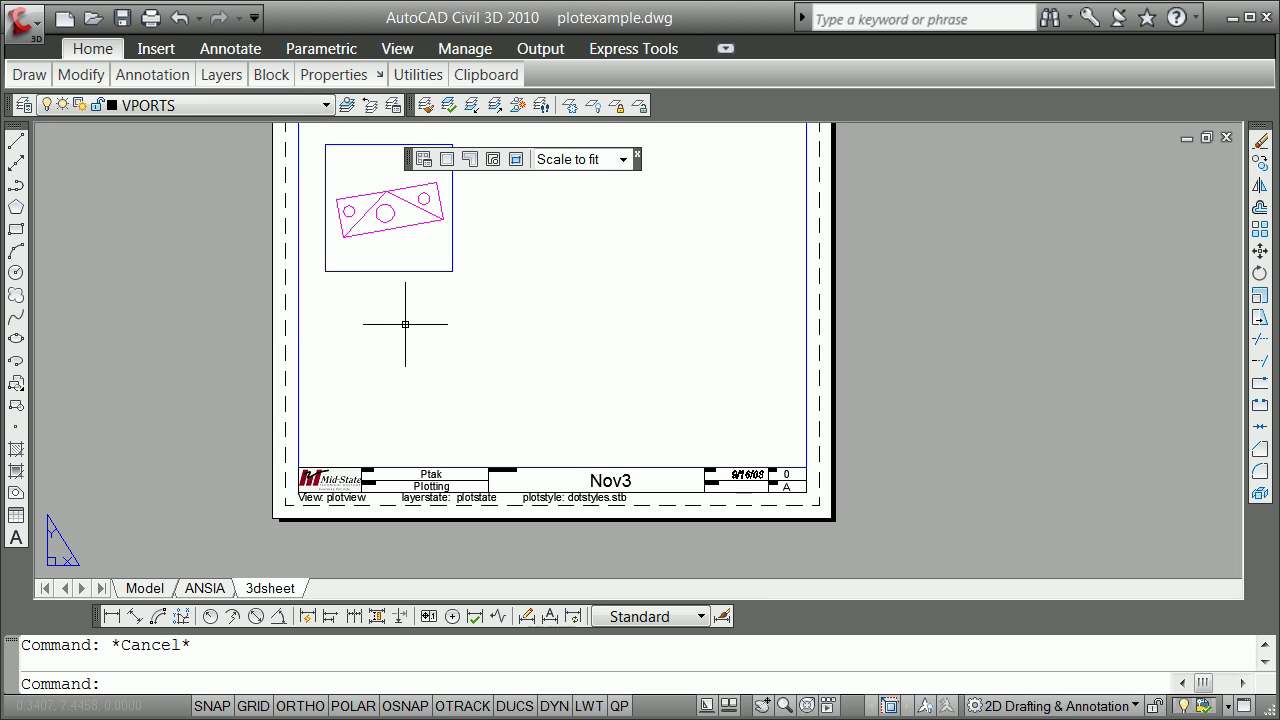
# Project a front view with SOLVIEW Ortho from the square viewport's lower edge, centring it straight below with ortho mode on
pyautogui.write('solview')
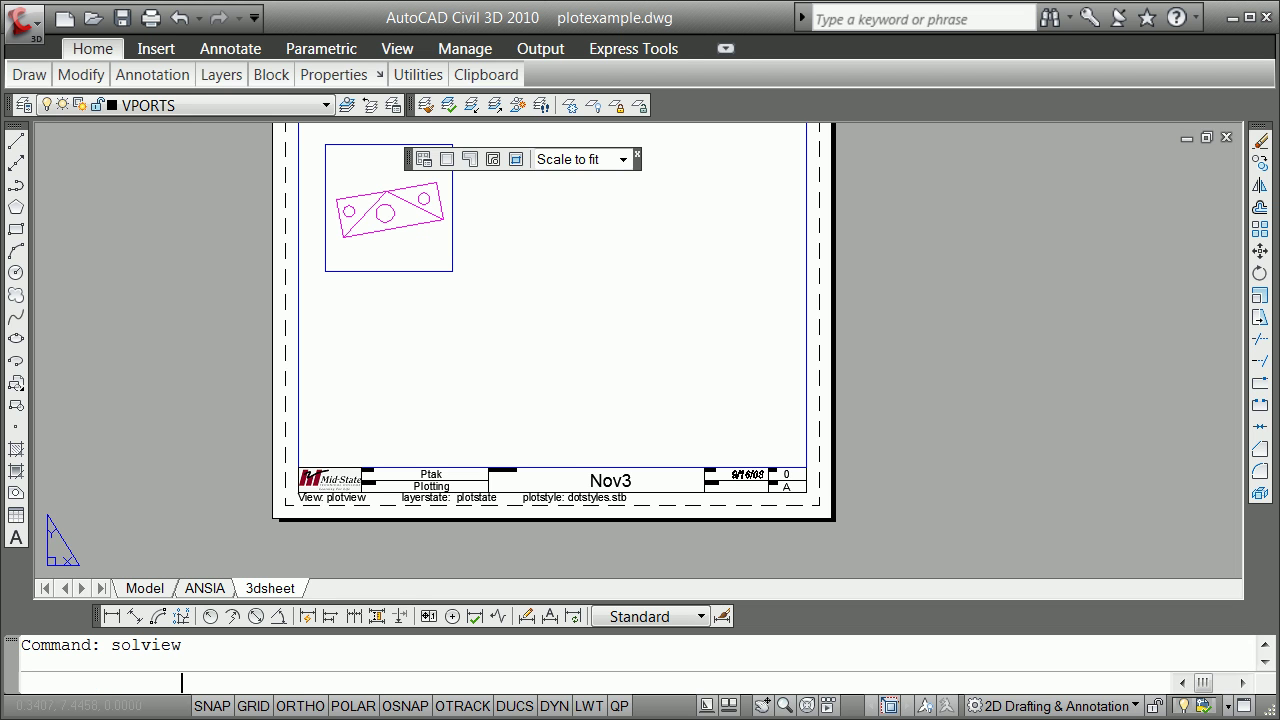
pyautogui.press('Return')
pyautogui.write('o')
pyautogui.press('Return')
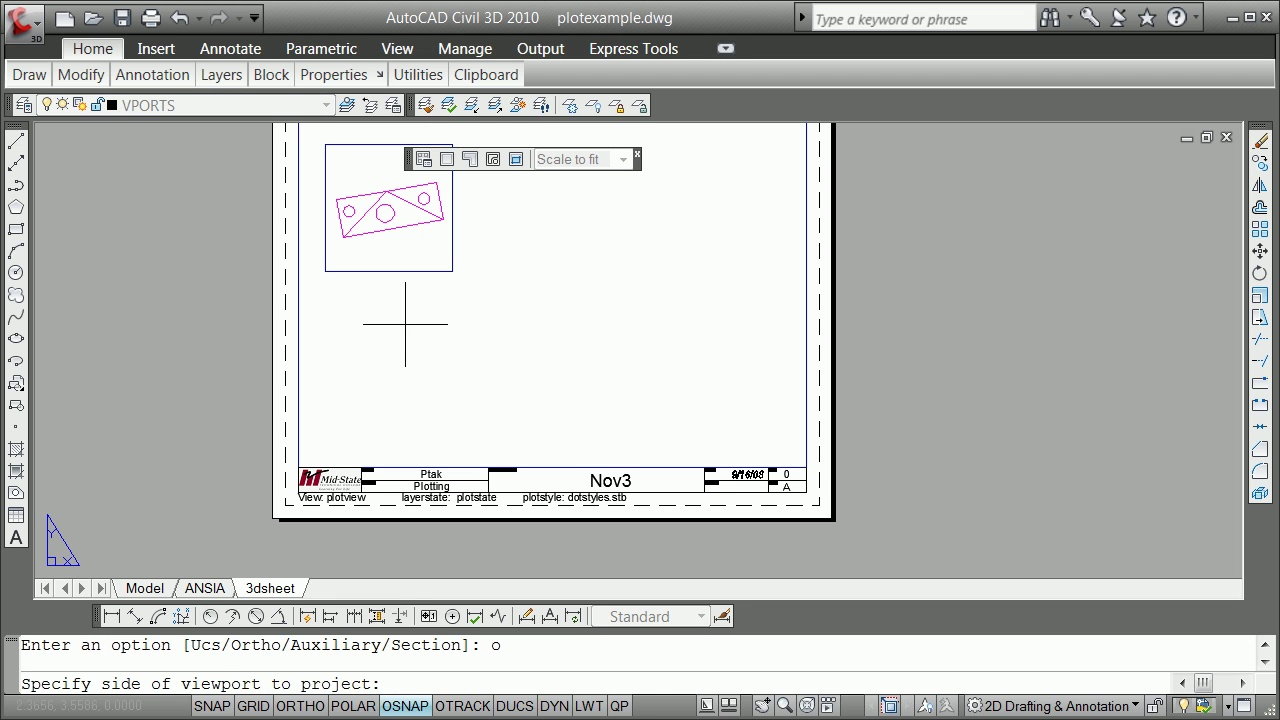
pyautogui.click(389, 271)
pyautogui.press('F8')
pyautogui.press('F3')
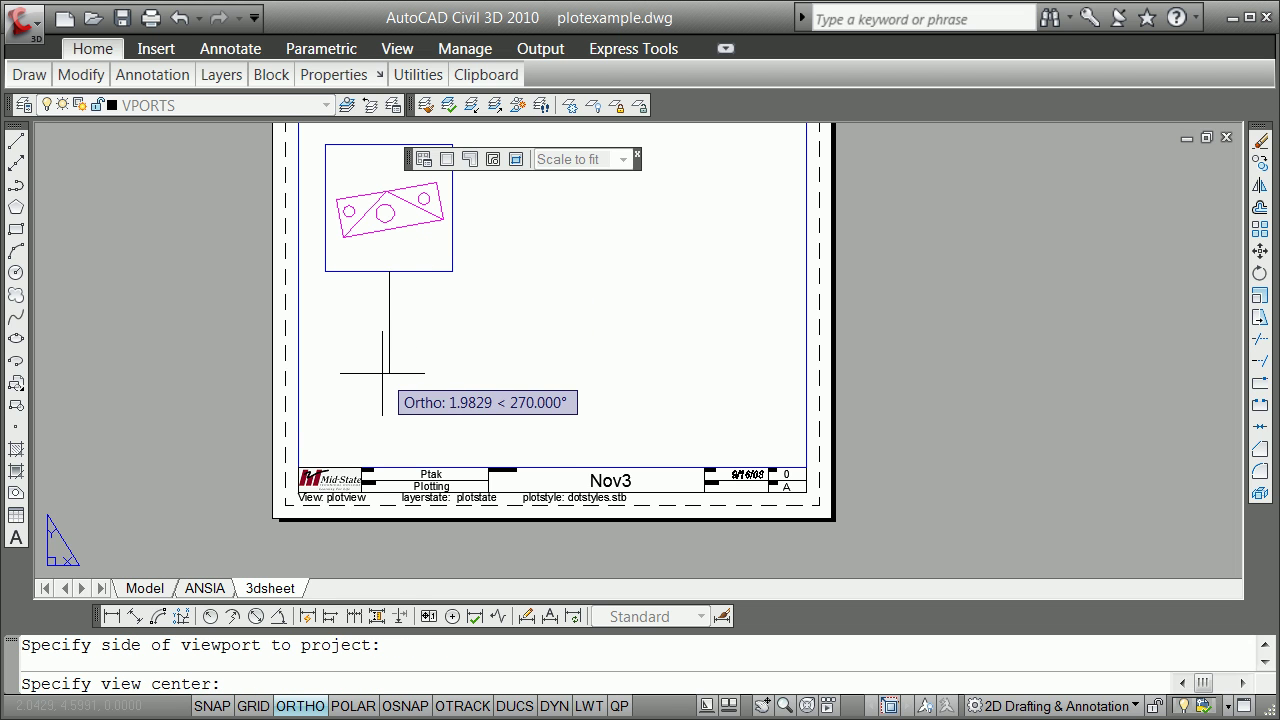
pyautogui.click(385, 368)
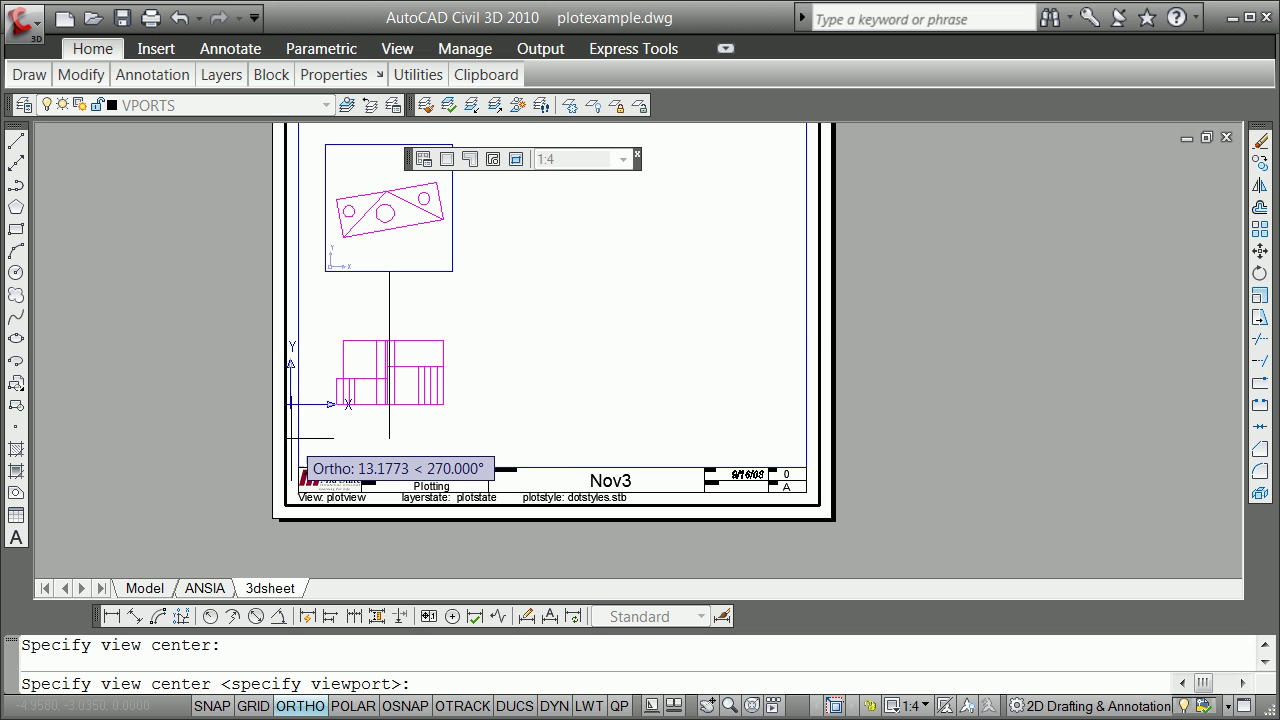
# Frame the projected front view with a rectangular viewport and name the view front
pyautogui.press('Return')
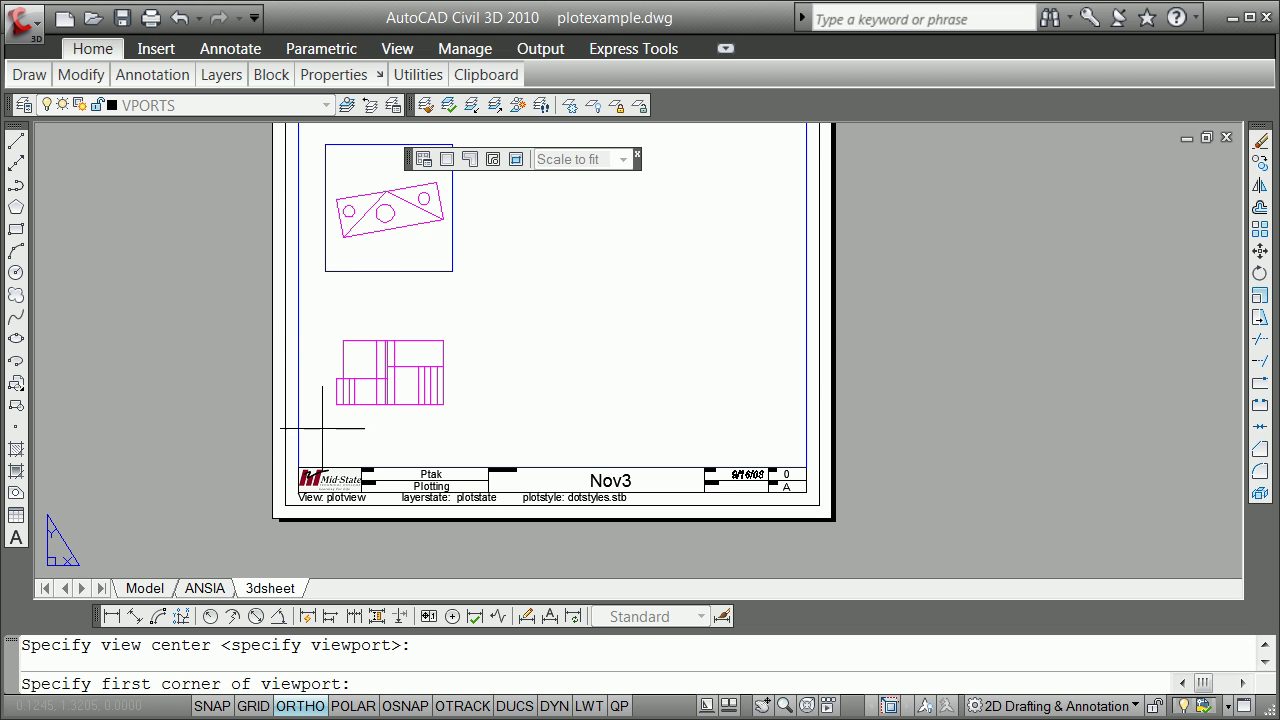
pyautogui.click(322, 428)
pyautogui.click(457, 317)
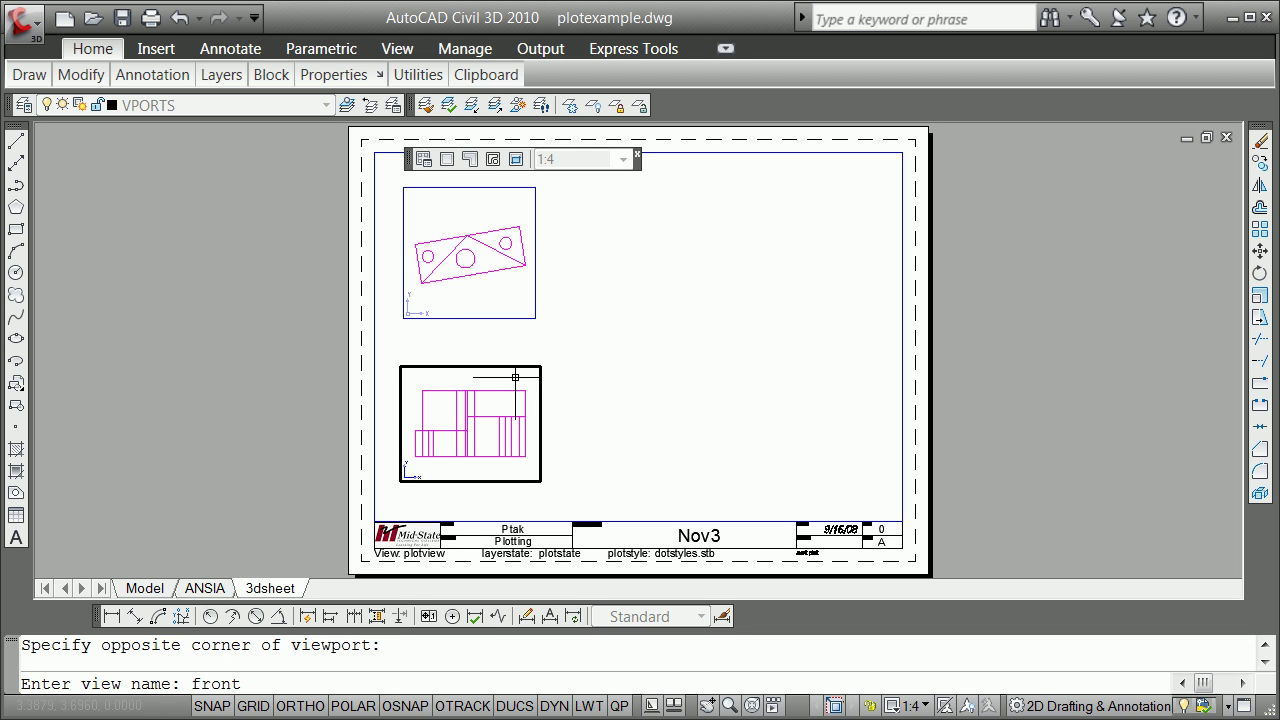
pyautogui.press('Return')
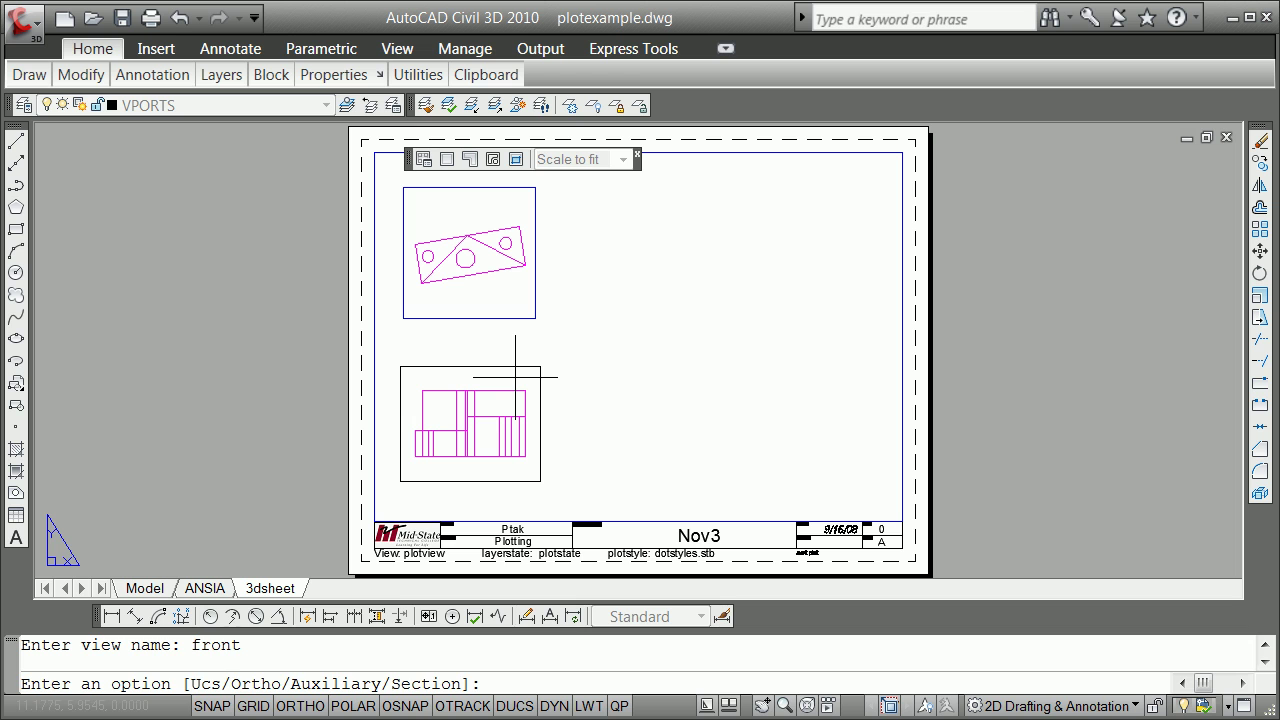
pyautogui.press('Return')
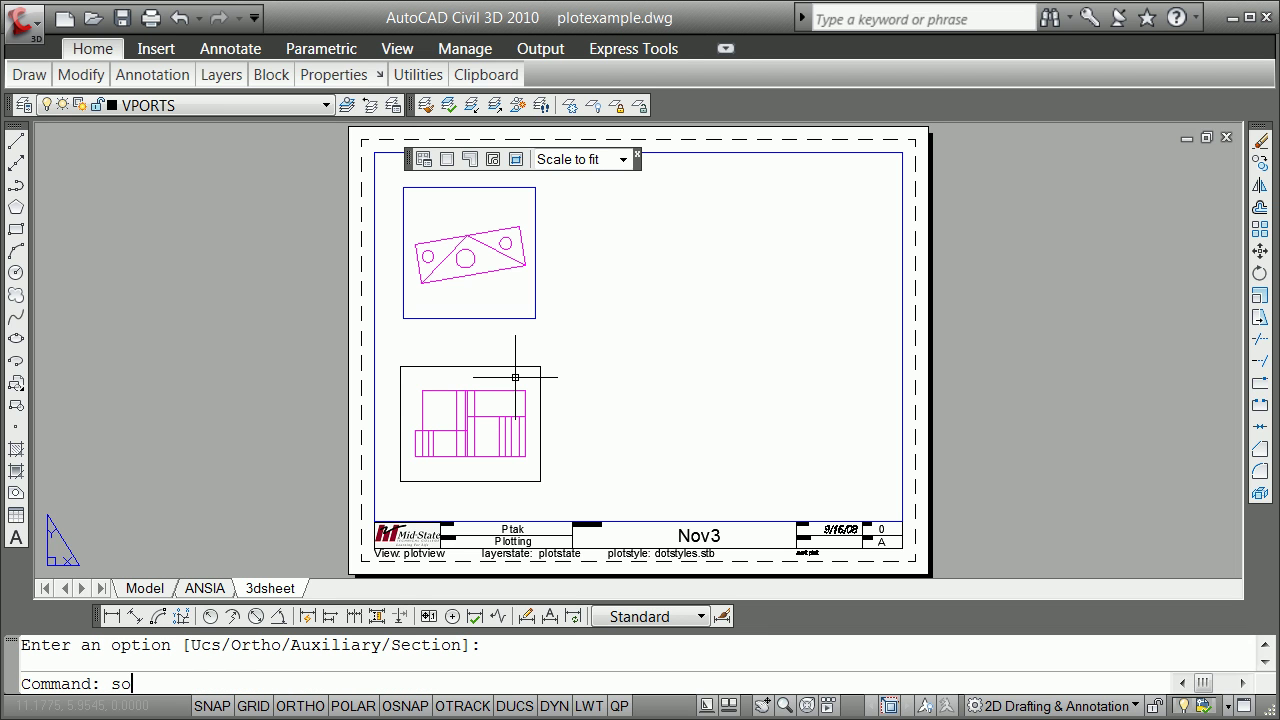
# Project a side view with SOLVIEW Ortho from the front viewport's right edge, centring it in line to the right
pyautogui.write('solview')
pyautogui.press('Return')
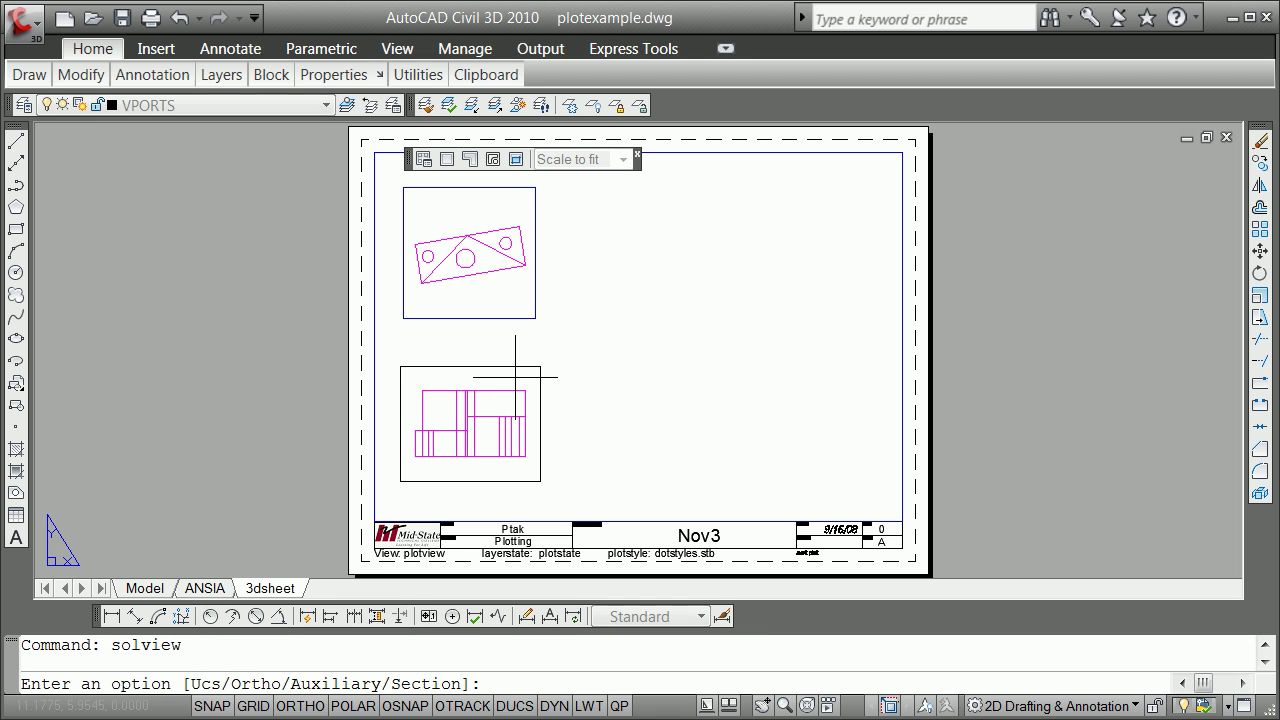
pyautogui.write('o')
pyautogui.press('Return')
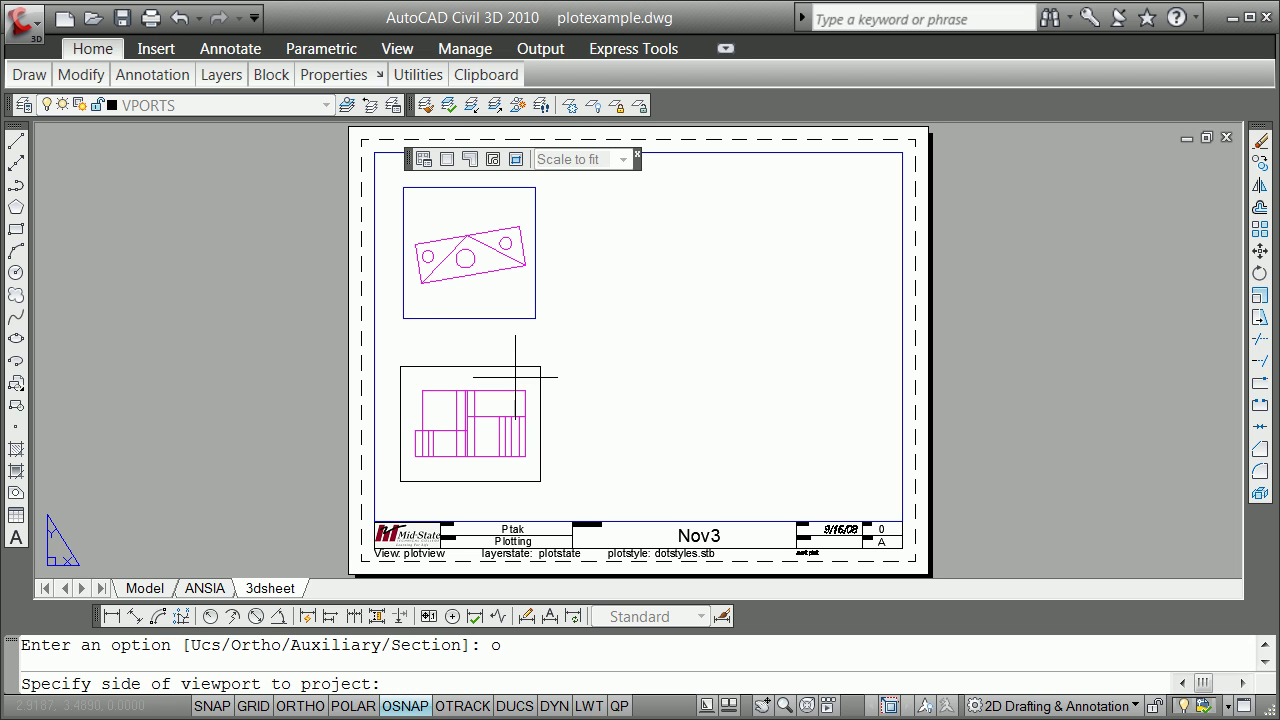
pyautogui.click(537, 410)
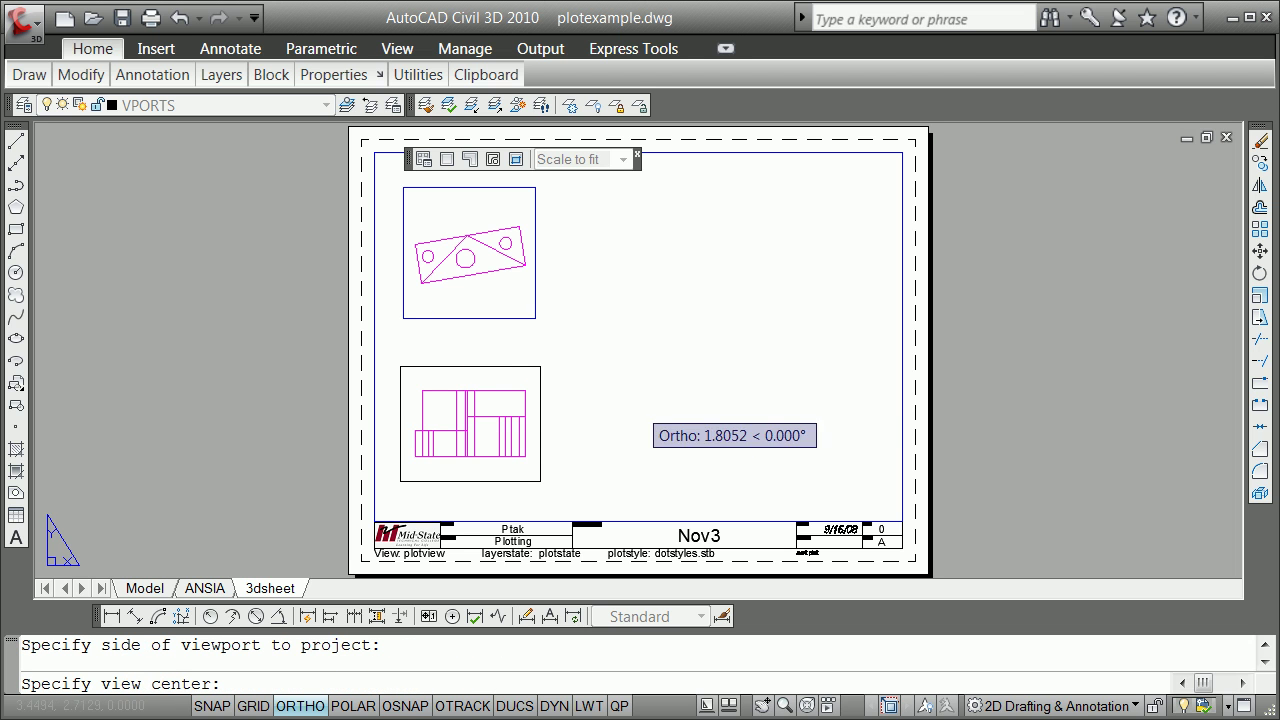
pyautogui.click(710, 413)
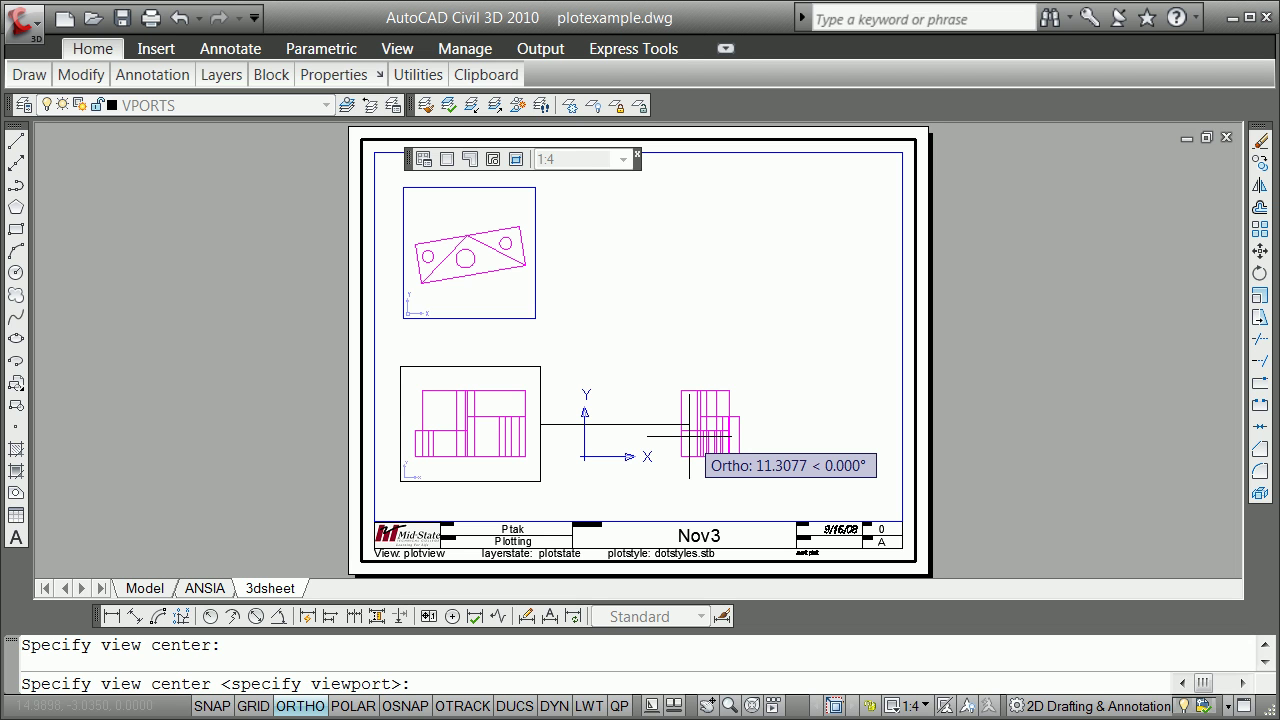
# Frame the projected side view with a rectangular viewport and name the view side
pyautogui.press('Return')
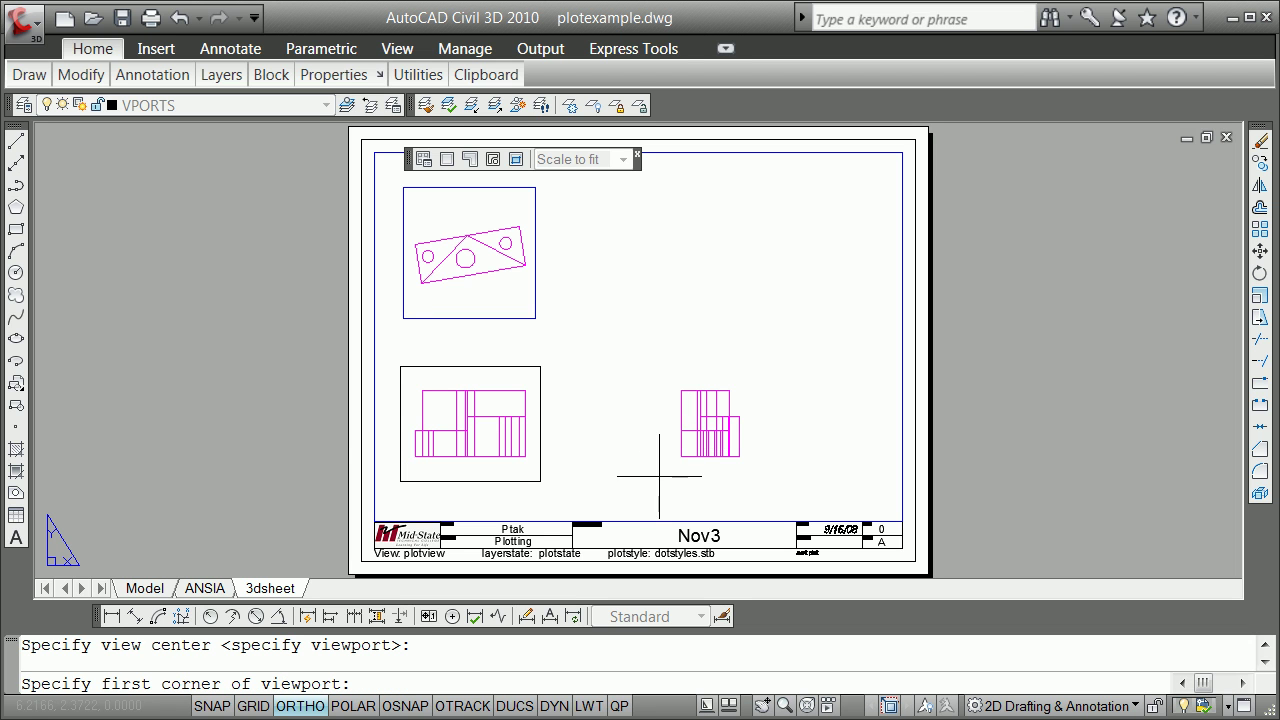
pyautogui.click(646, 486)
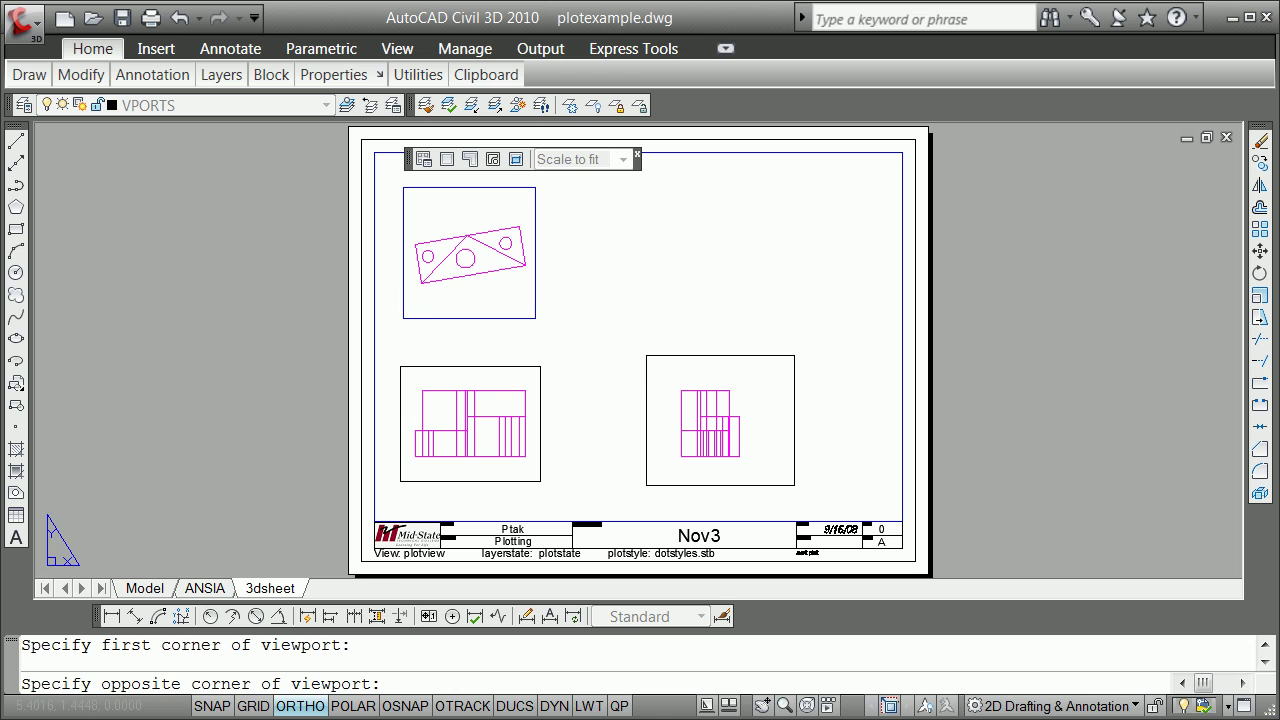
pyautogui.click(795, 355)
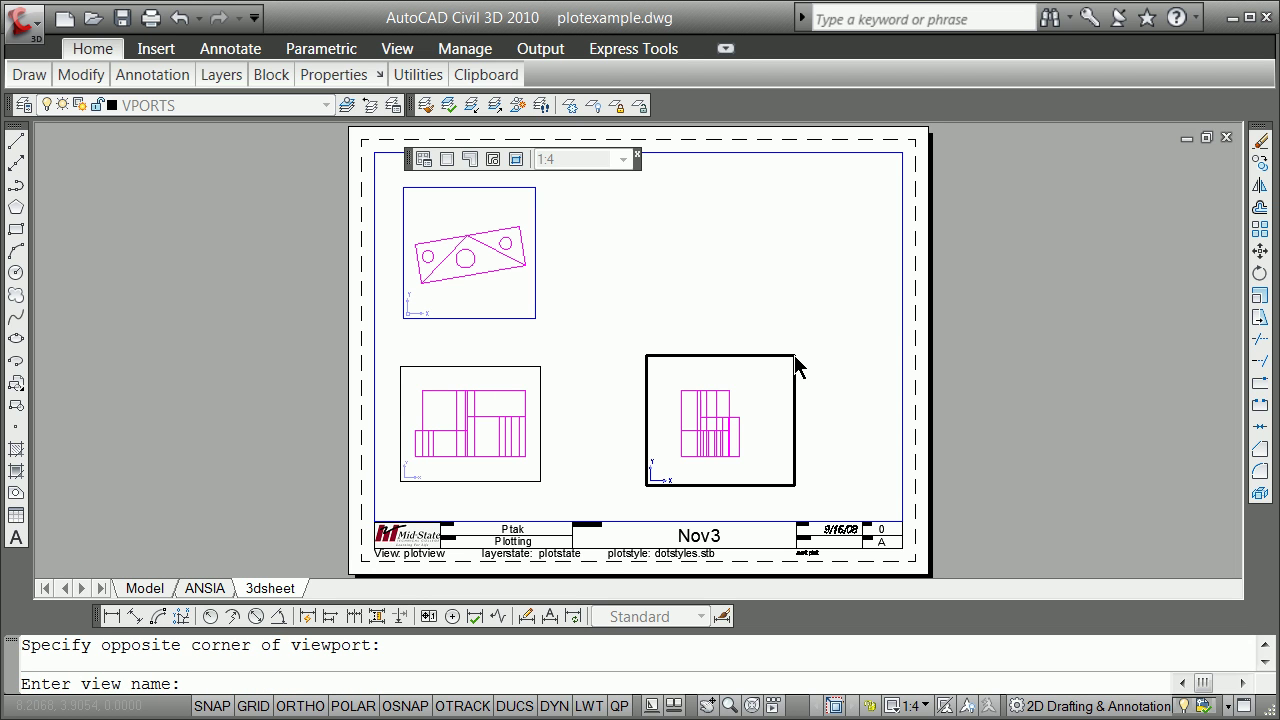
pyautogui.write('side')
pyautogui.press('Return')
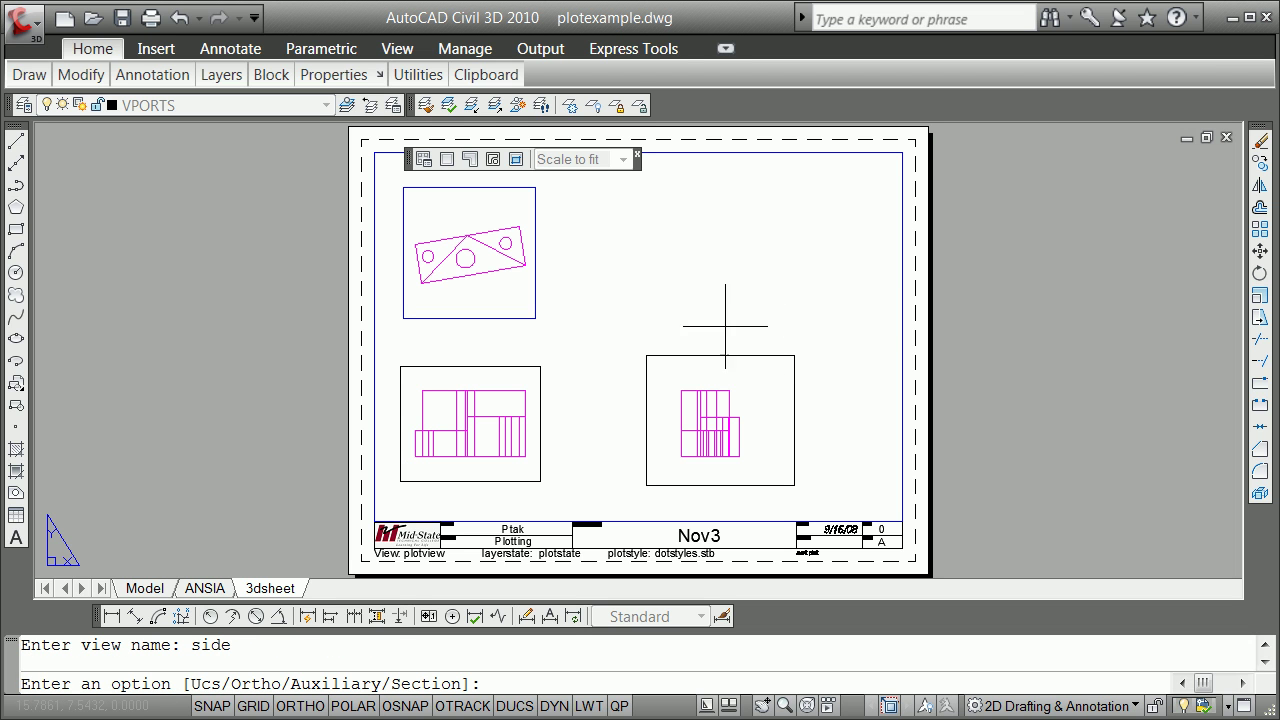
pyautogui.write('x')
pyautogui.press('Return')
pyautogui.press('Escape')
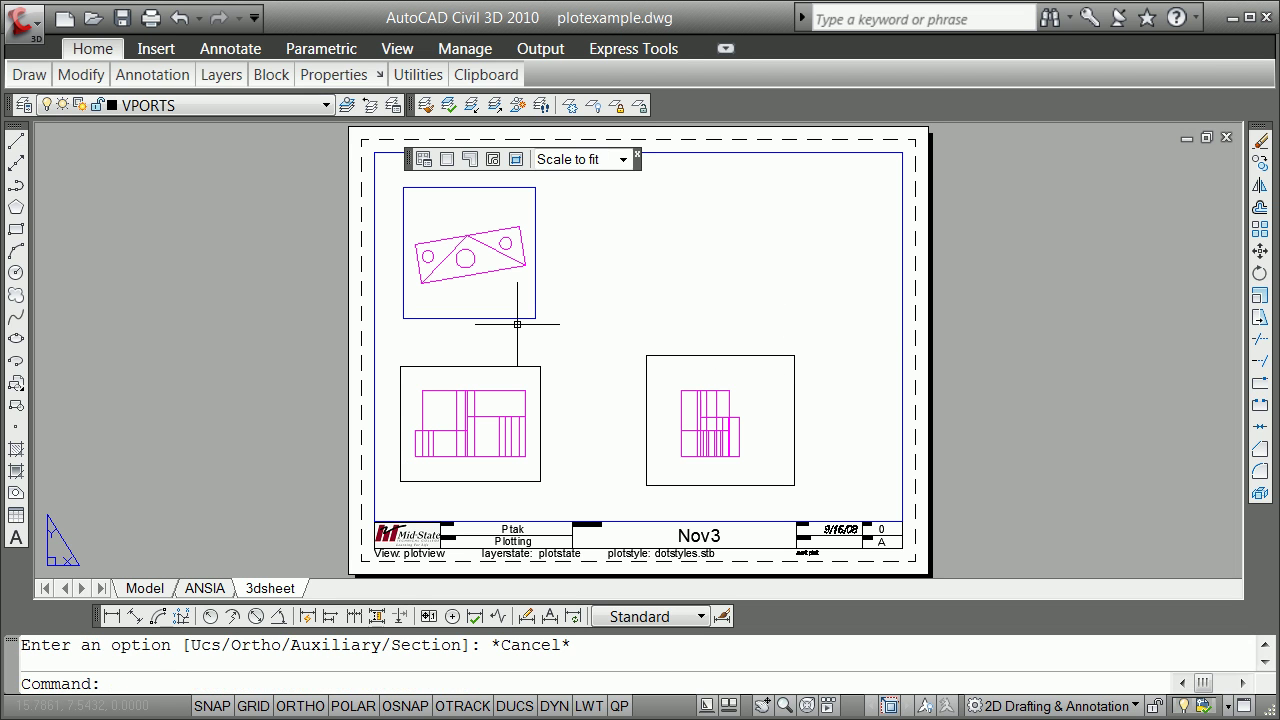
# Erase the original square top-view viewport from the sheet
pyautogui.write('e')
pyautogui.press('Return')
pyautogui.click(517, 320)
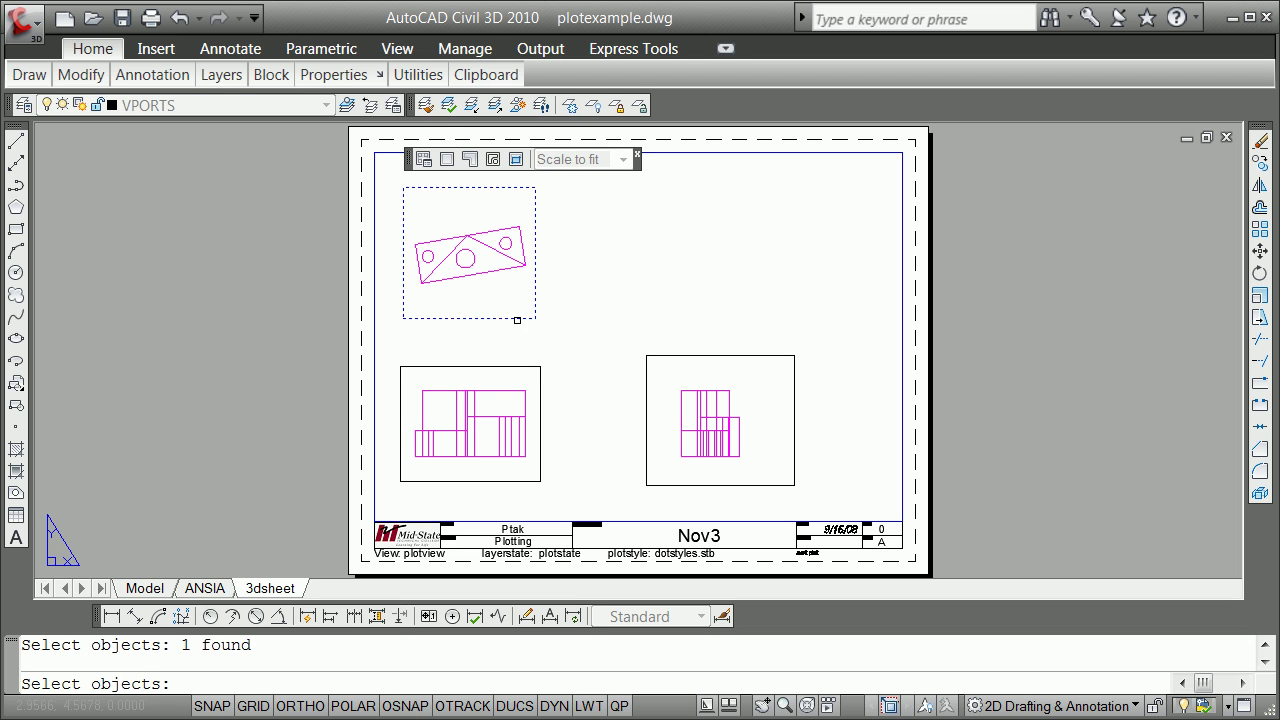
pyautogui.press('Return')
# Project a top view with SOLVIEW Ortho from the front viewport's upper edge, frame it with a rectangular viewport, and leave it unnamed
pyautogui.write('solview')
pyautogui.press('Return')
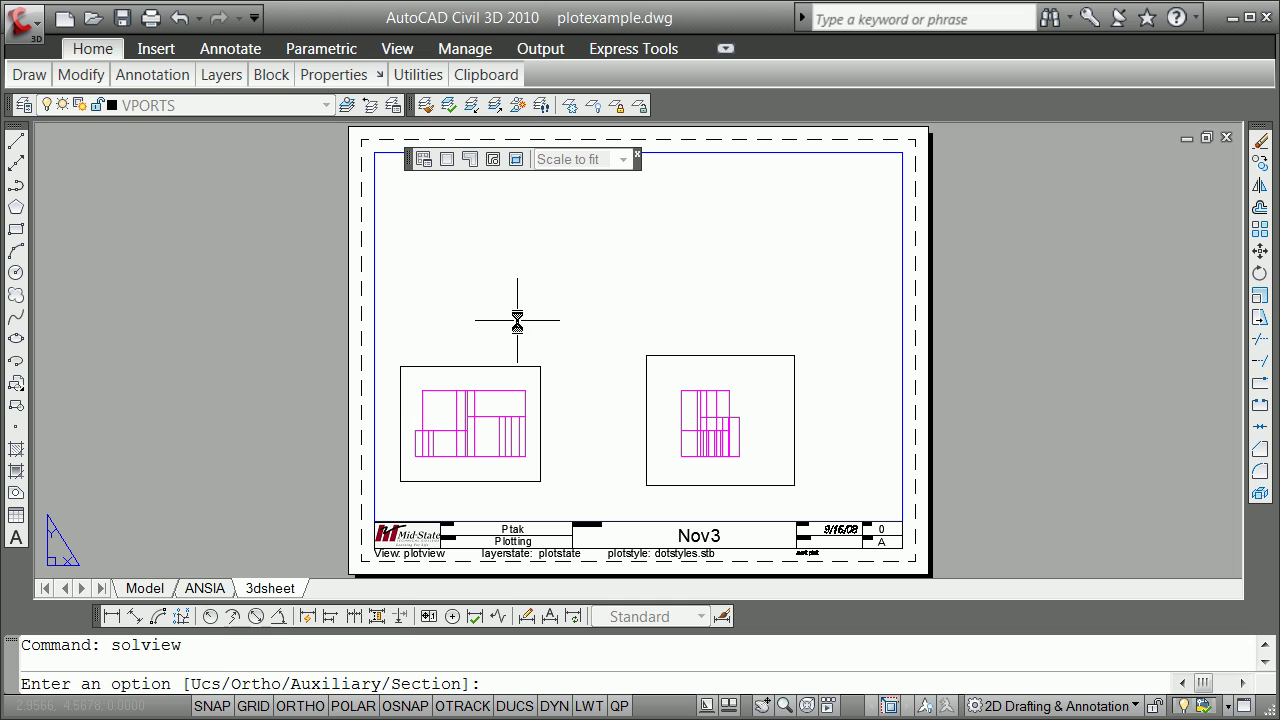
pyautogui.write('o')
pyautogui.press('Return')
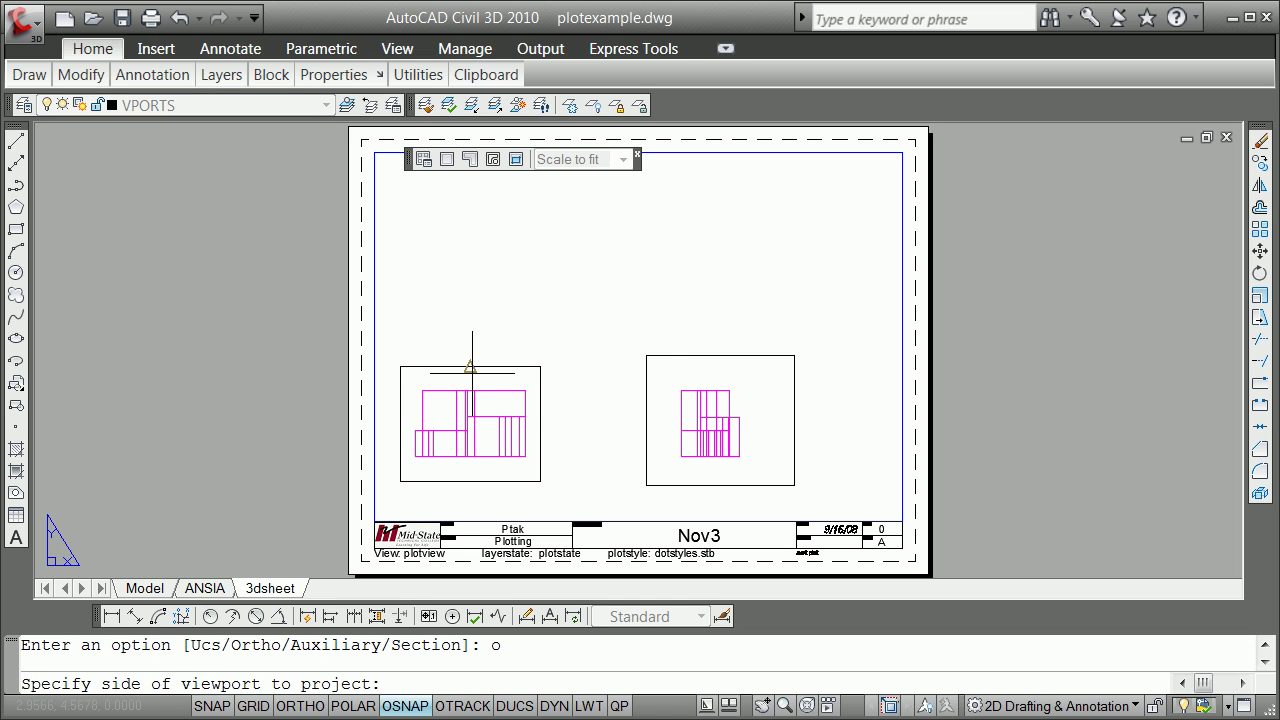
pyautogui.click(471, 366)
pyautogui.click(487, 258)
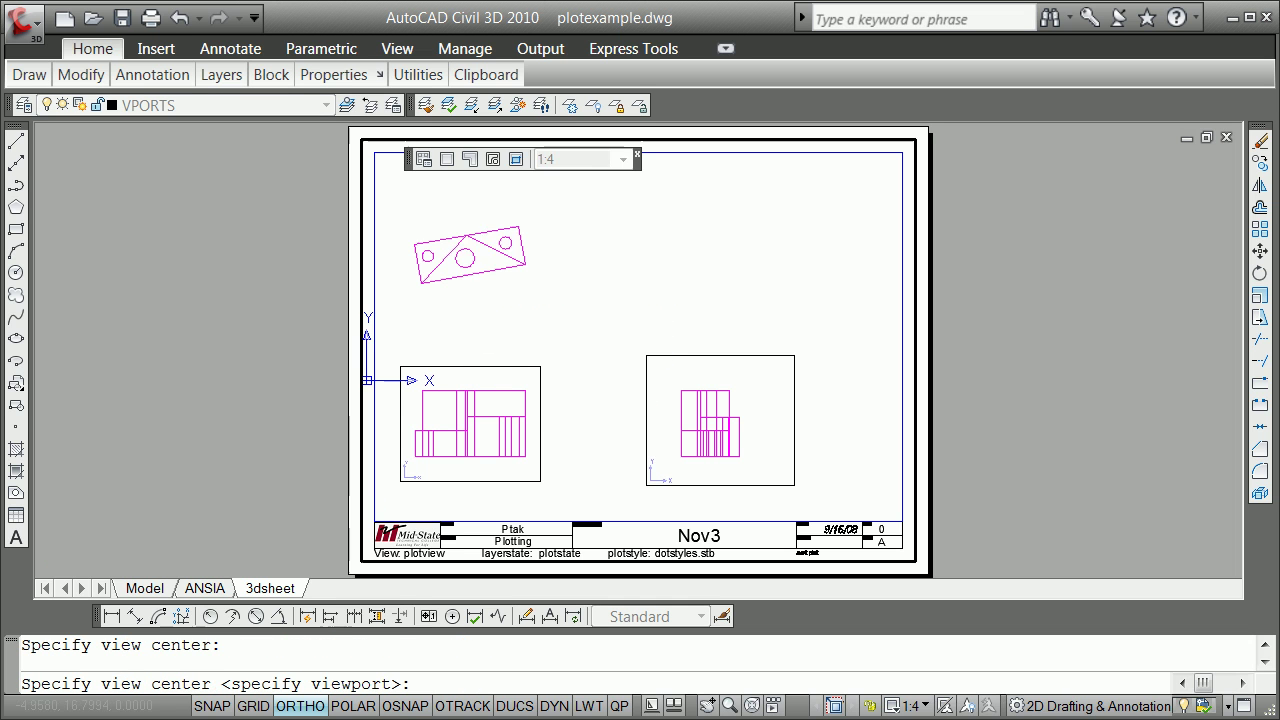
pyautogui.press('Return')
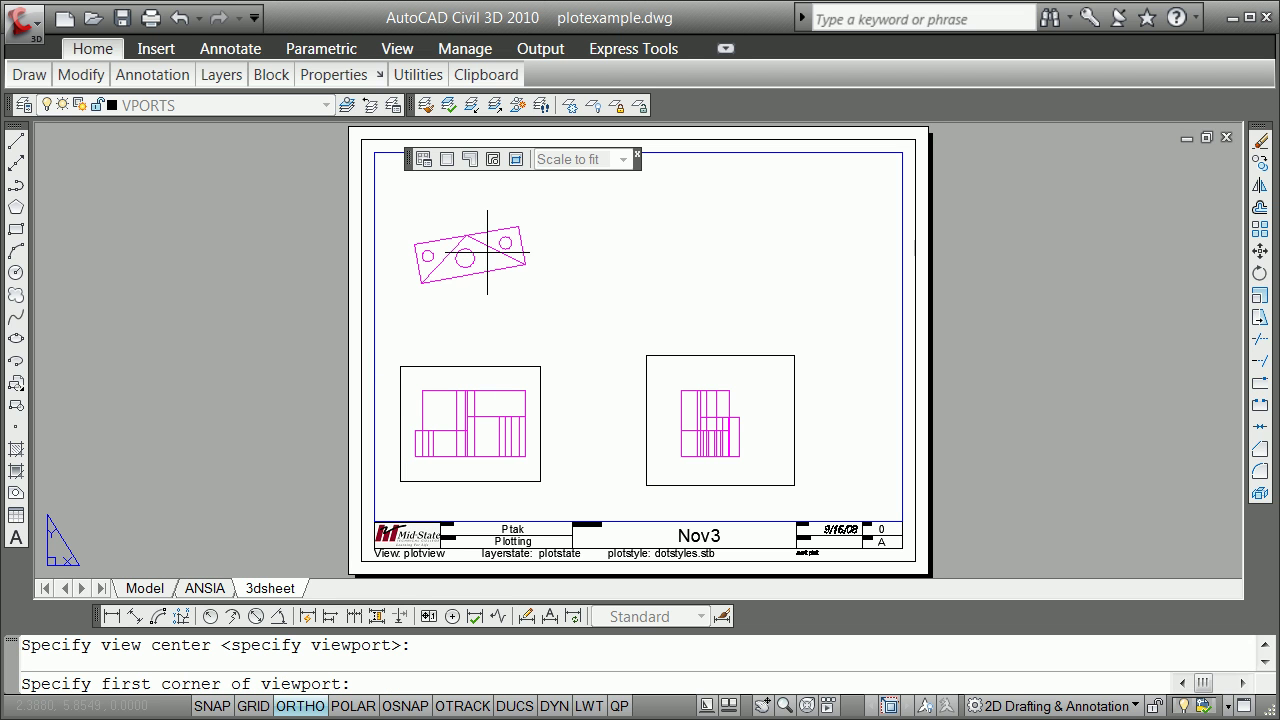
pyautogui.click(395, 311)
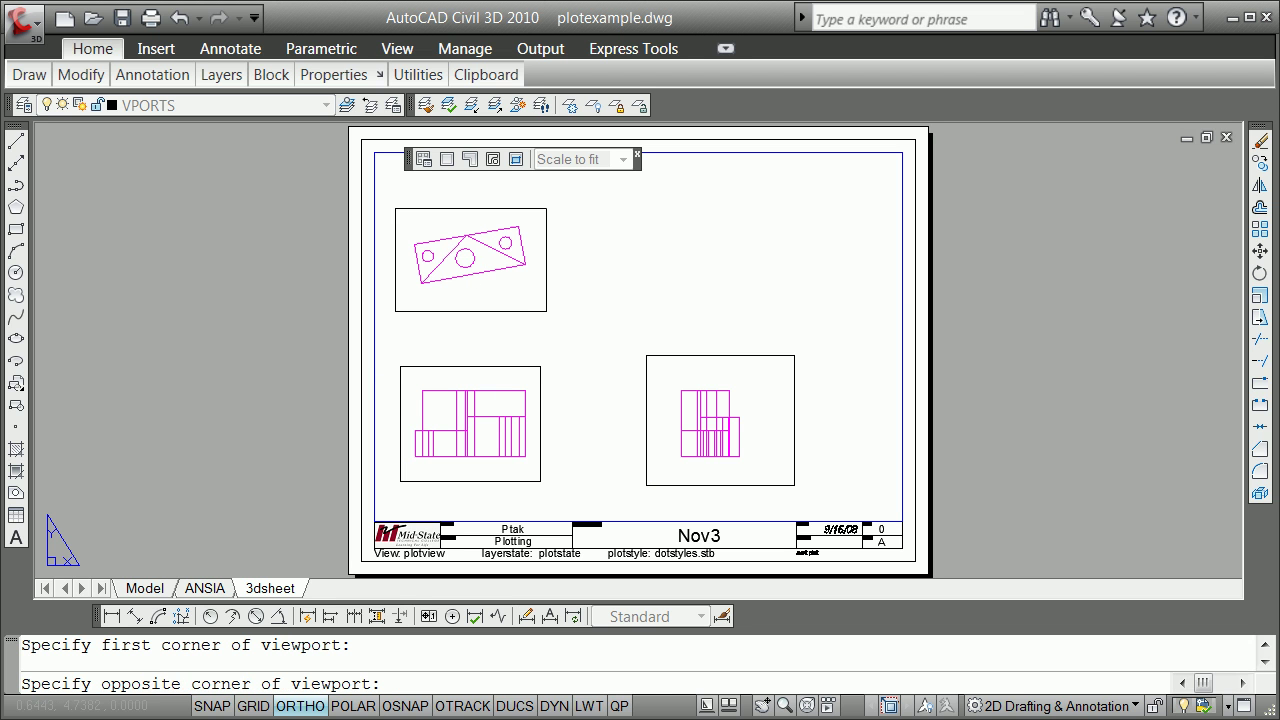
pyautogui.click(560, 194)
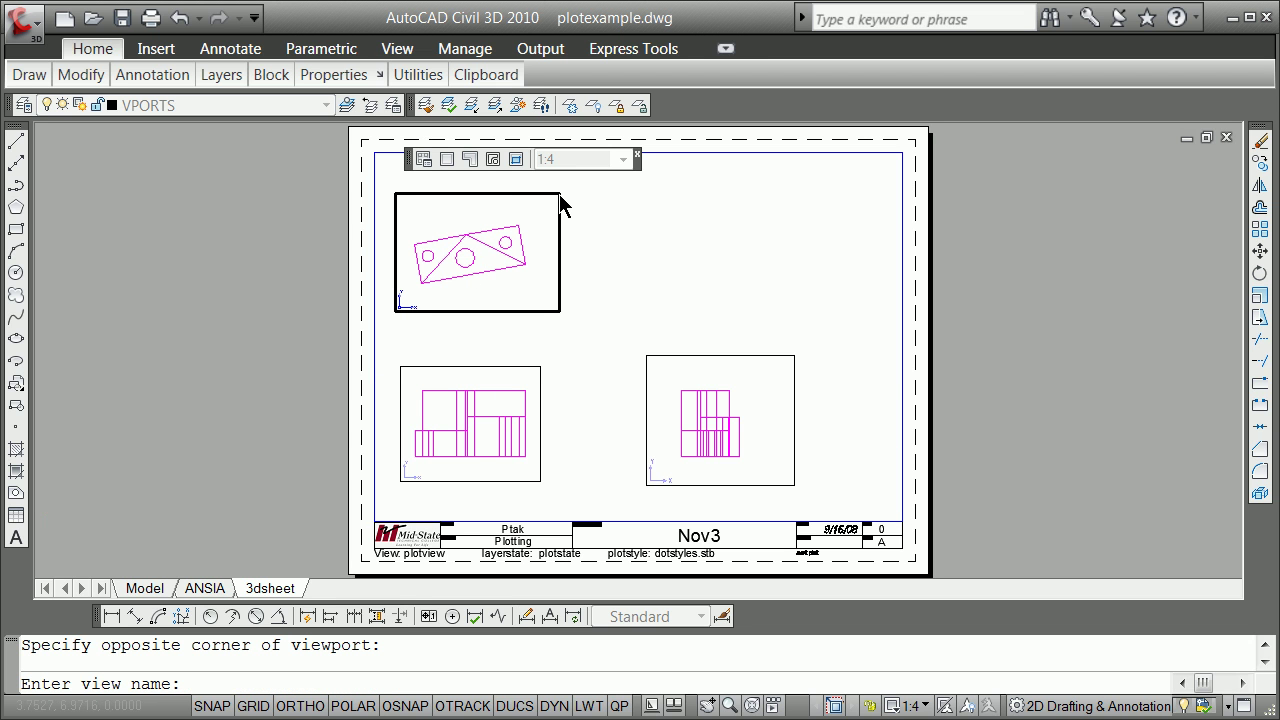
pyautogui.press('Escape')
pyautogui.doubleClick(622, 256)
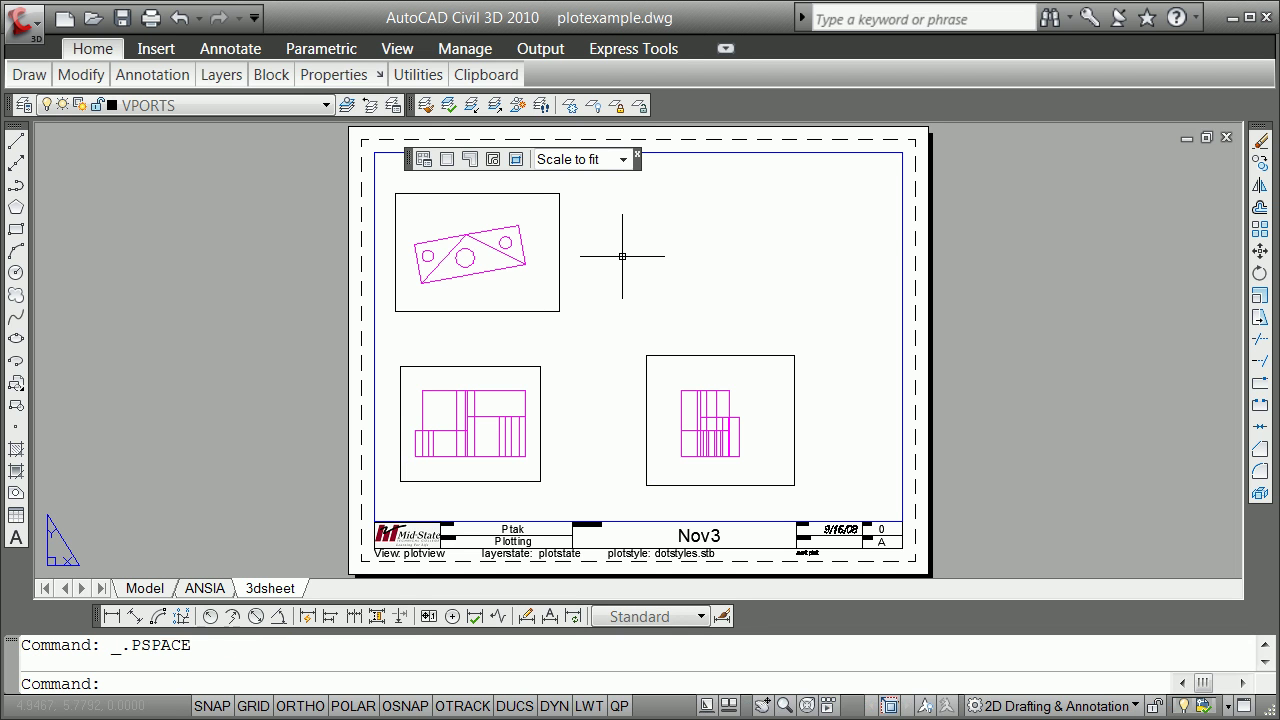
# Run SOLDRAW on the front, top and side viewports to generate their visible and hidden line drawings
pyautogui.write('soldraw')
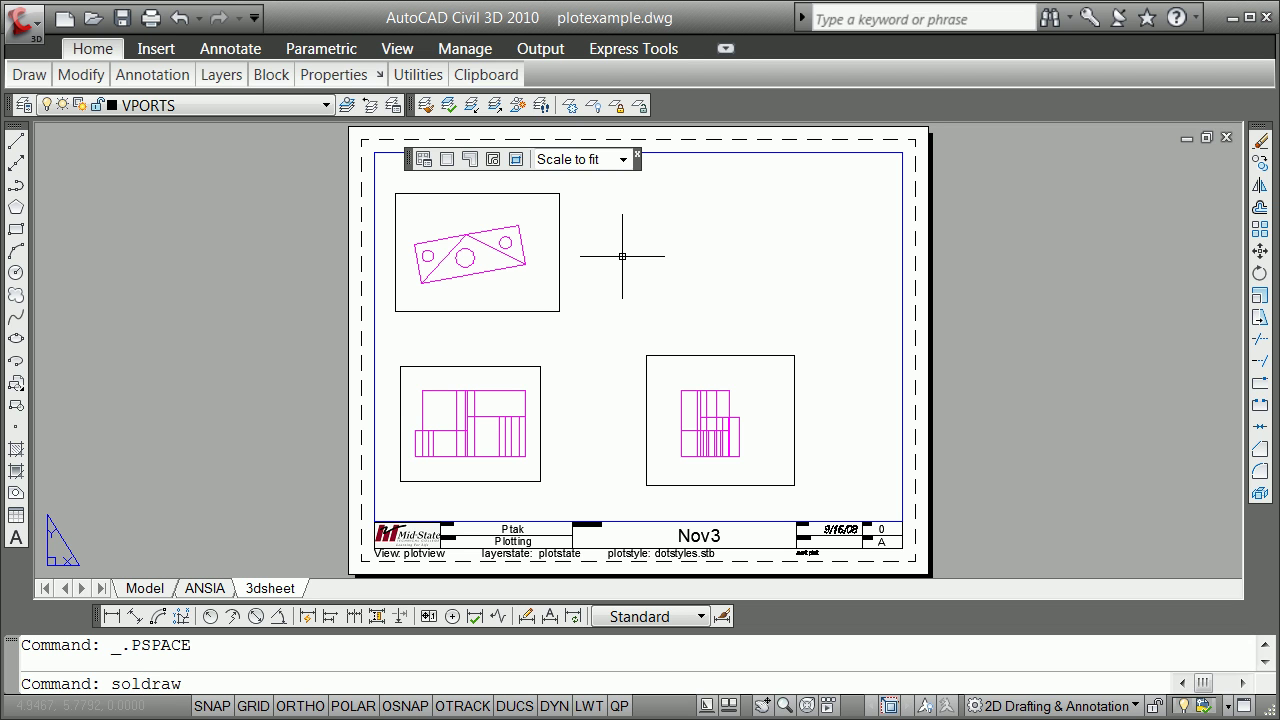
pyautogui.press('Return')
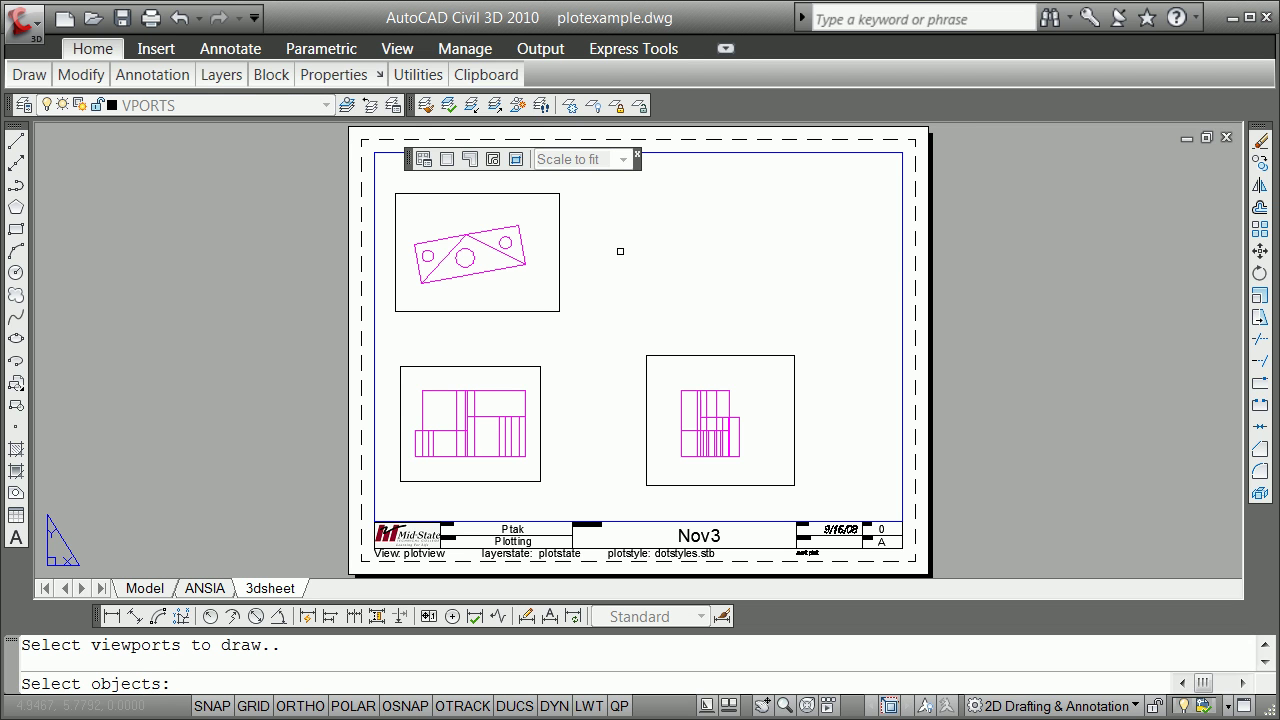
pyautogui.click(481, 366)
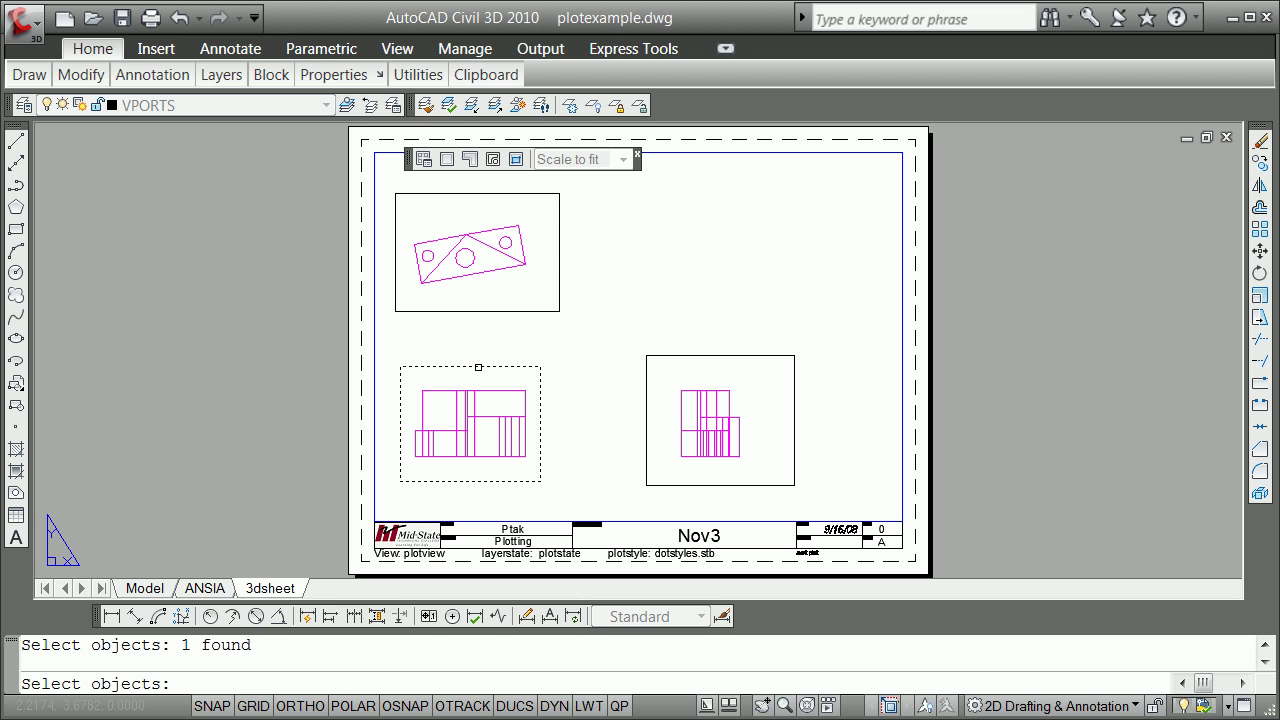
pyautogui.click(502, 311)
pyautogui.click(687, 357)
pyautogui.press('Return')
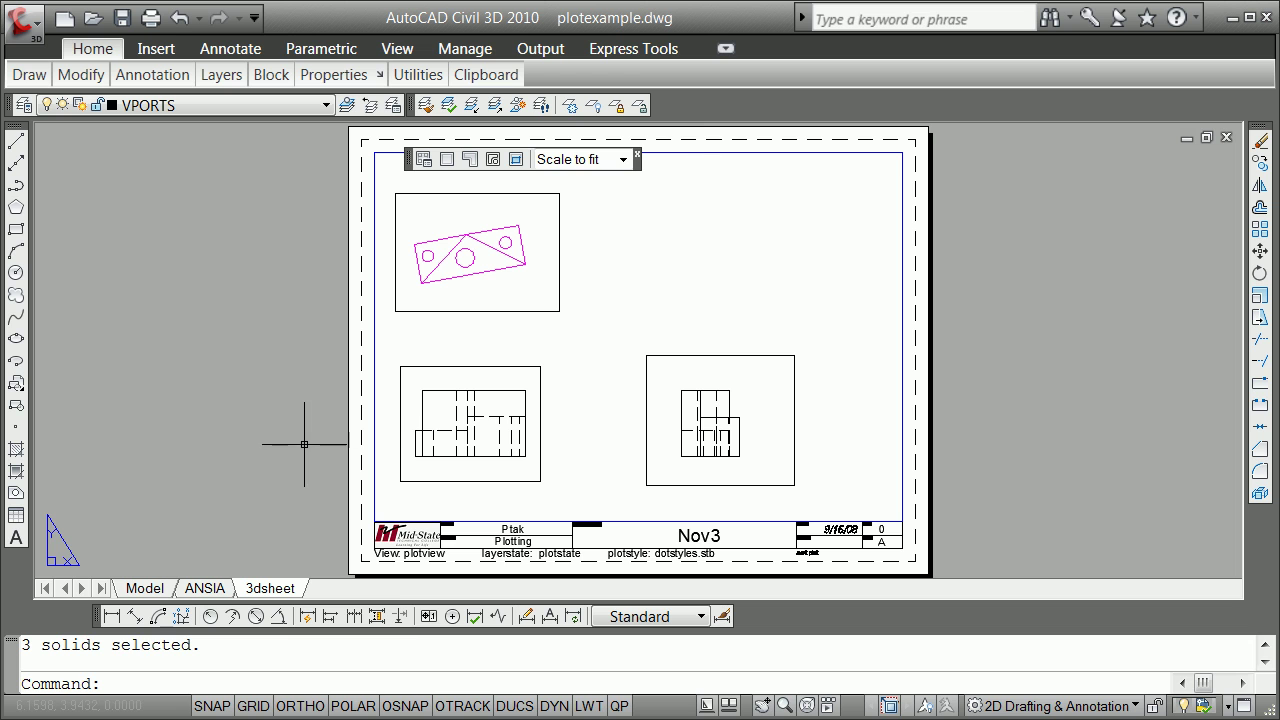
# Check the viewport scale of the front, side and top viewports on the sheet
pyautogui.click(502, 366)
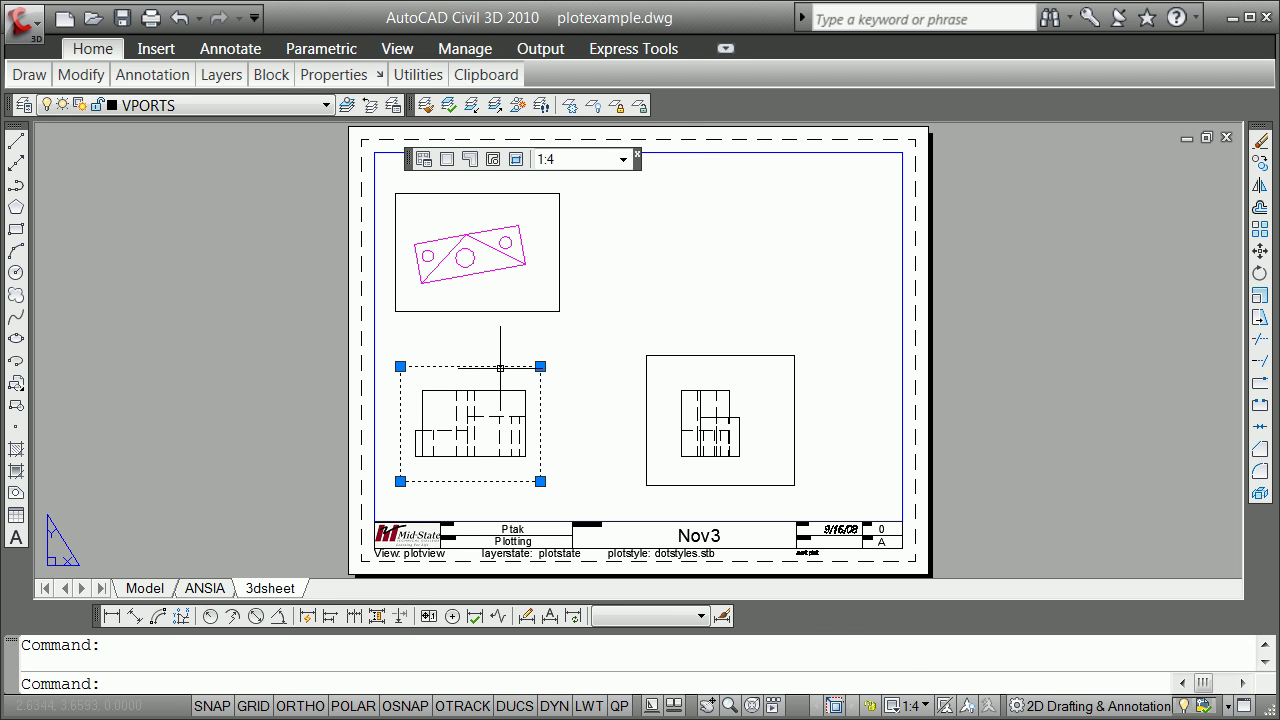
pyautogui.click(740, 355)
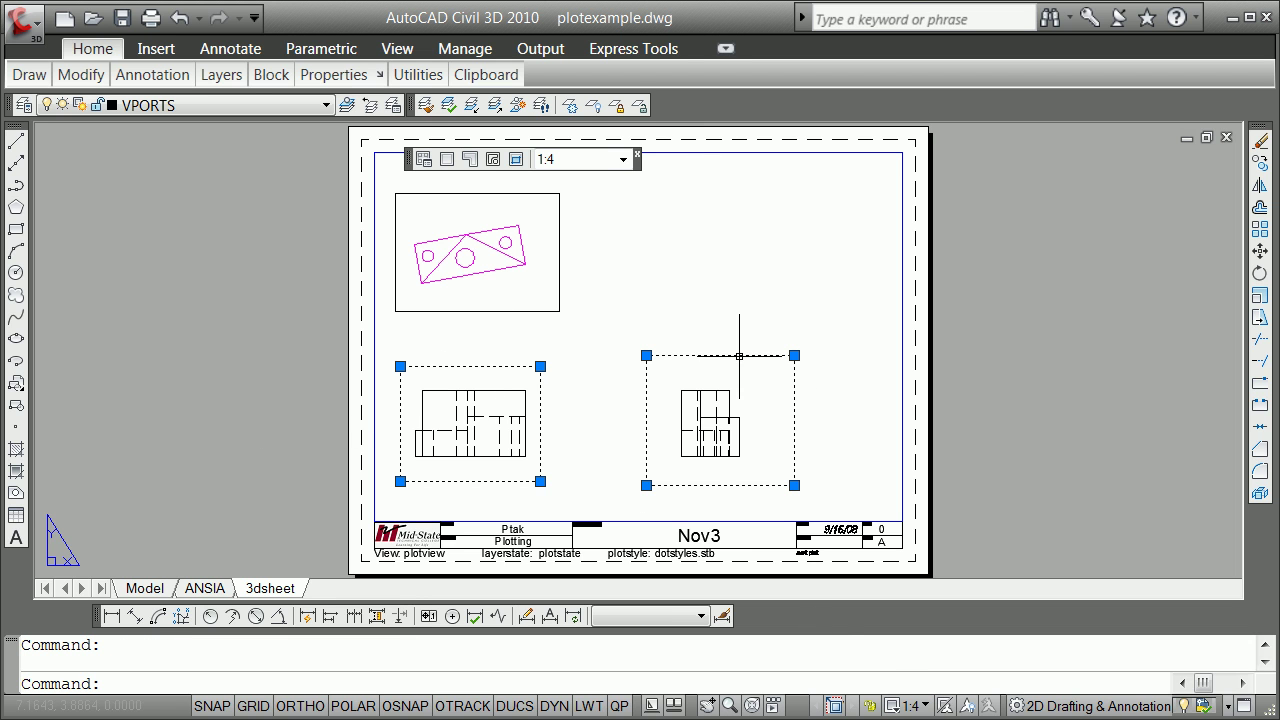
pyautogui.press('Escape')
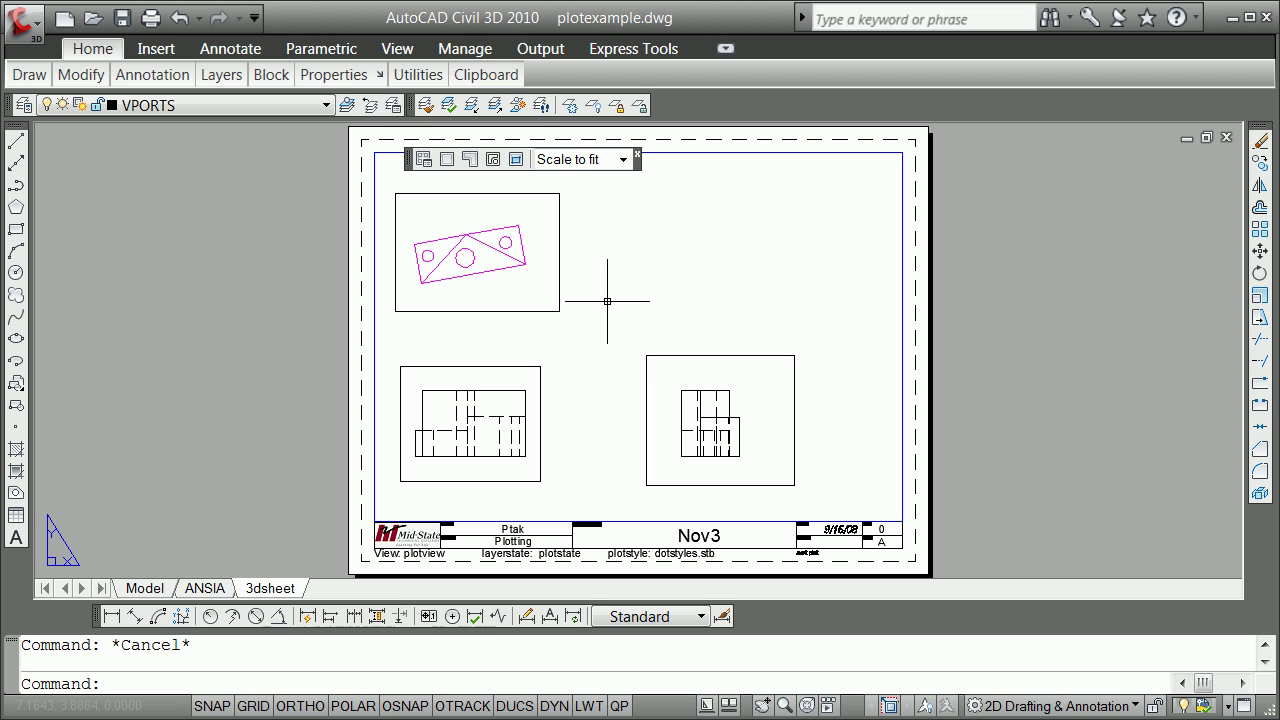
pyautogui.click(559, 274)
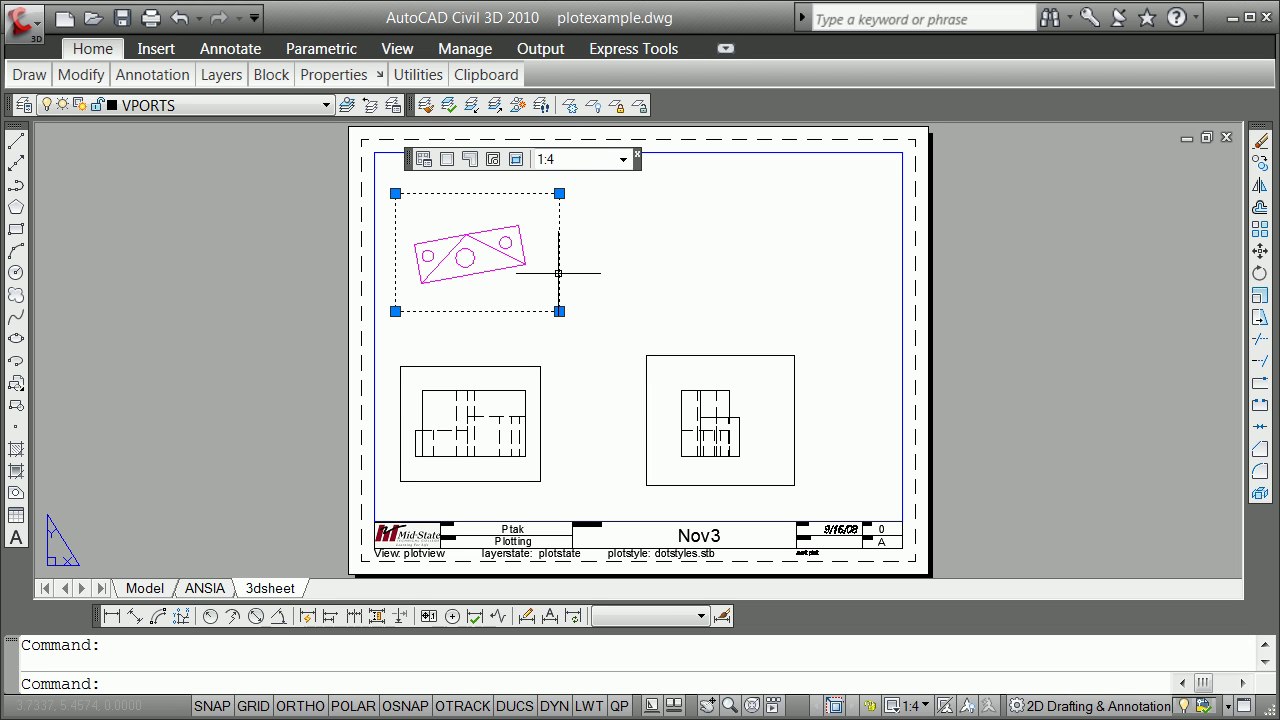
pyautogui.press('Escape')
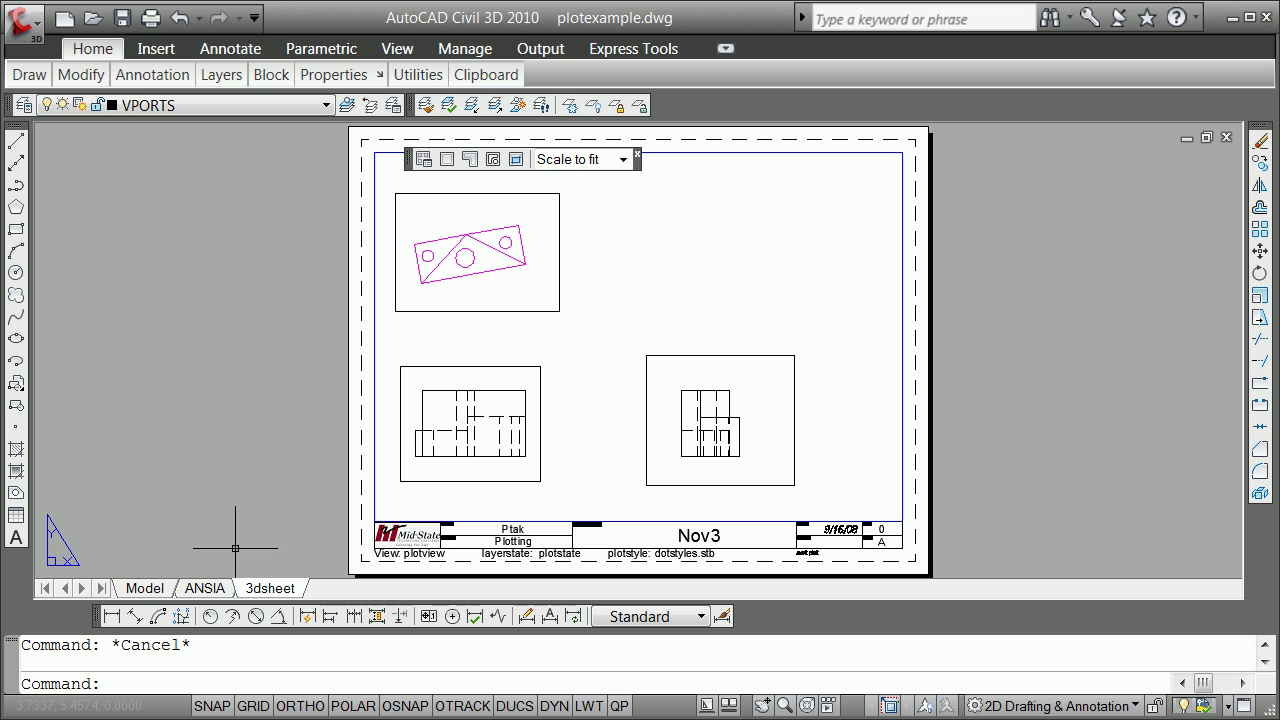
# Switch to model space and examine the solids and the projected geometry lying around them
pyautogui.click(145, 589)
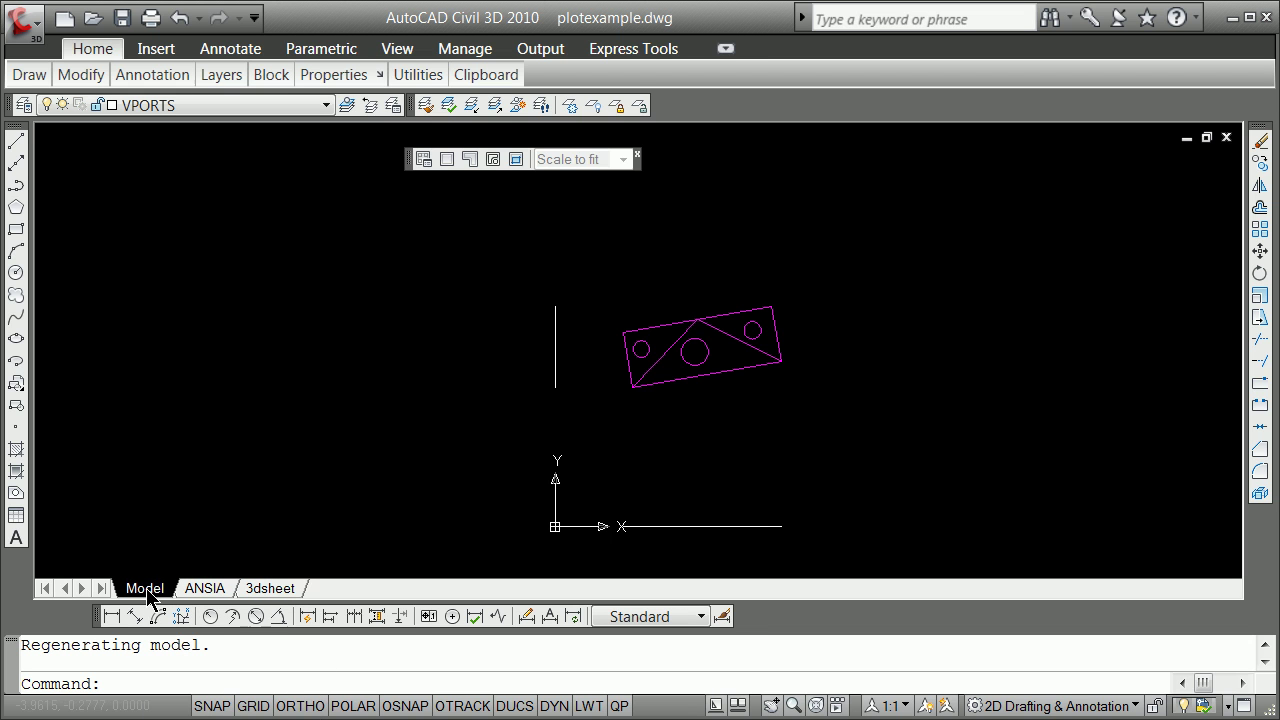
pyautogui.scroll(-4, 665, 398)
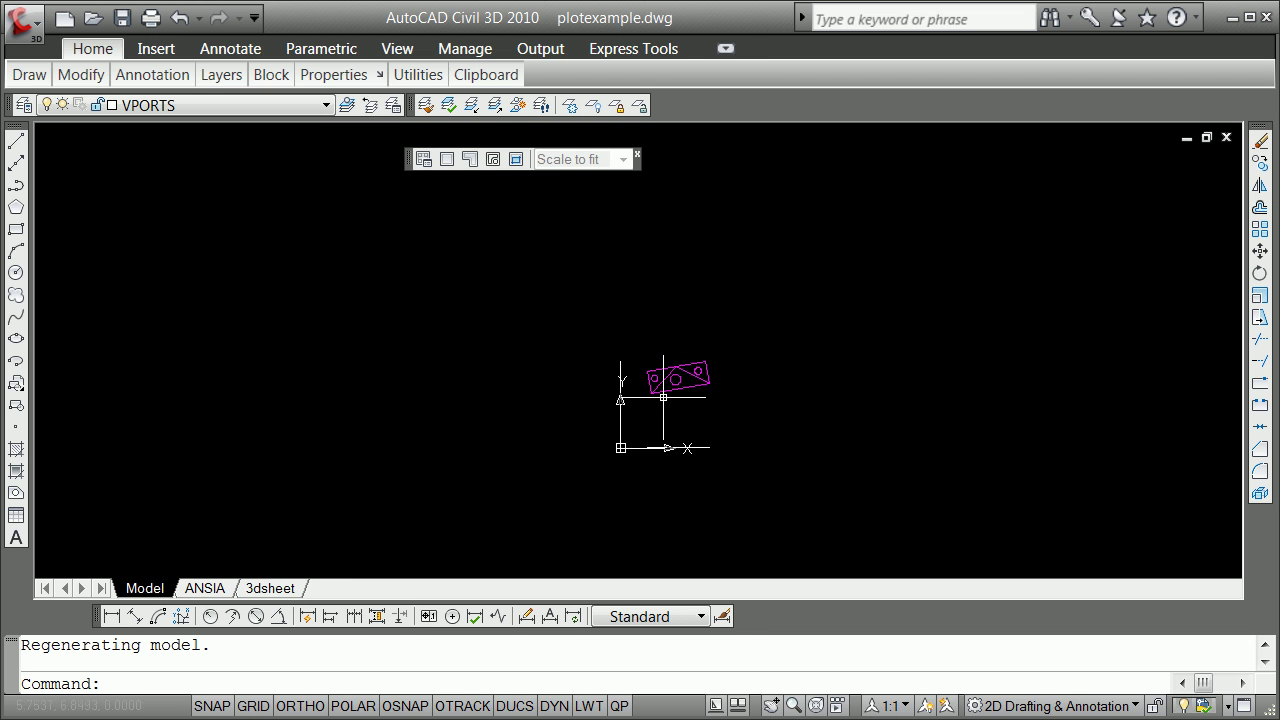
pyautogui.scroll(6, 665, 394)
pyautogui.scroll(-4, 674, 357)
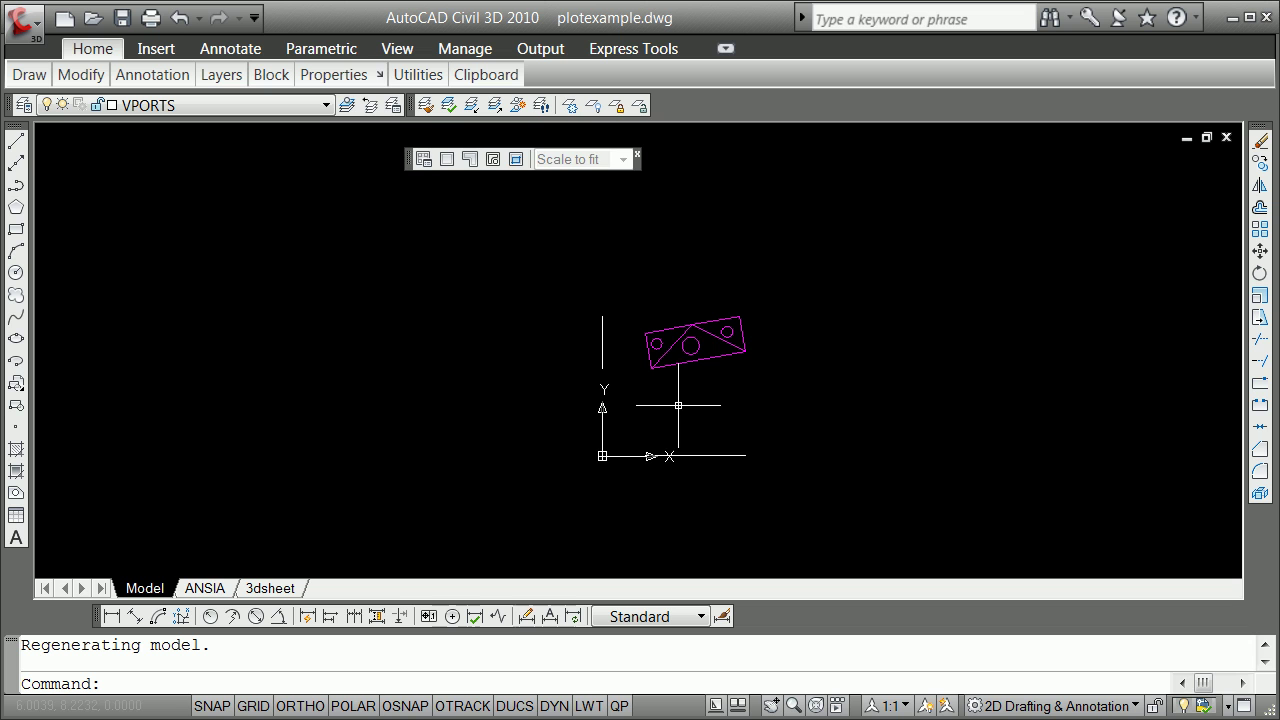
pyautogui.scroll(5, 686, 330)
pyautogui.scroll(-5, 688, 333)
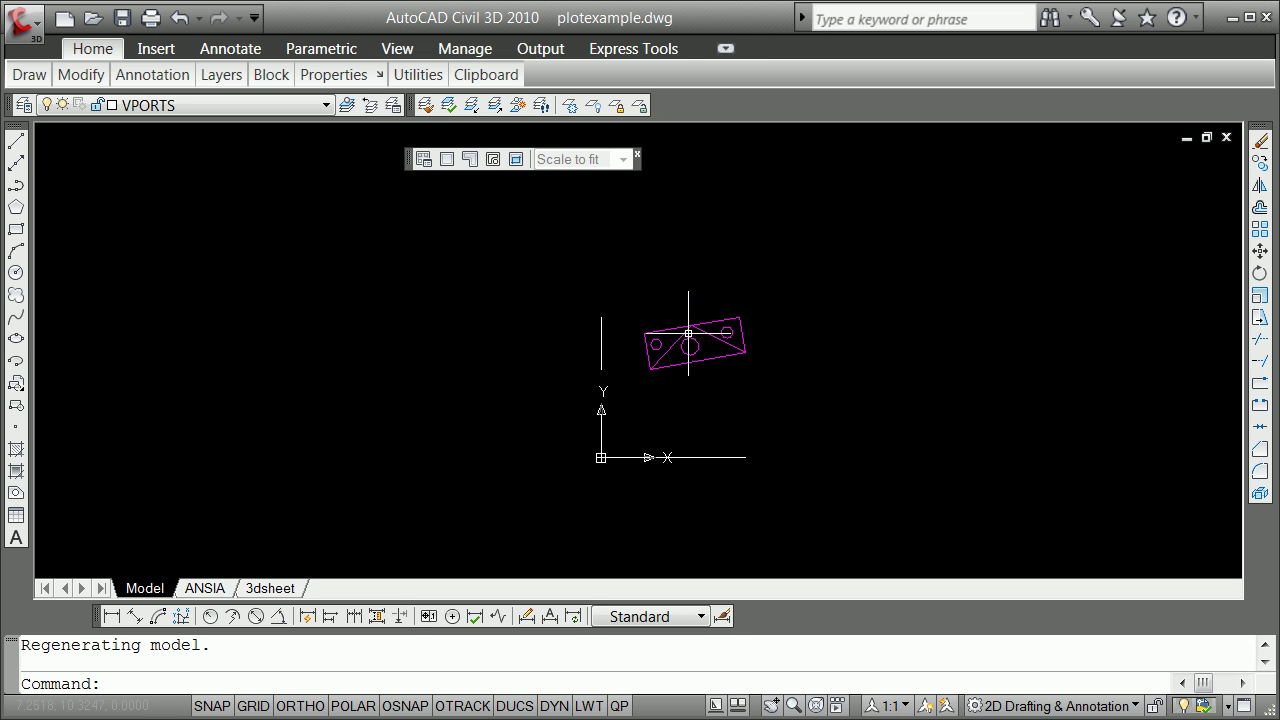